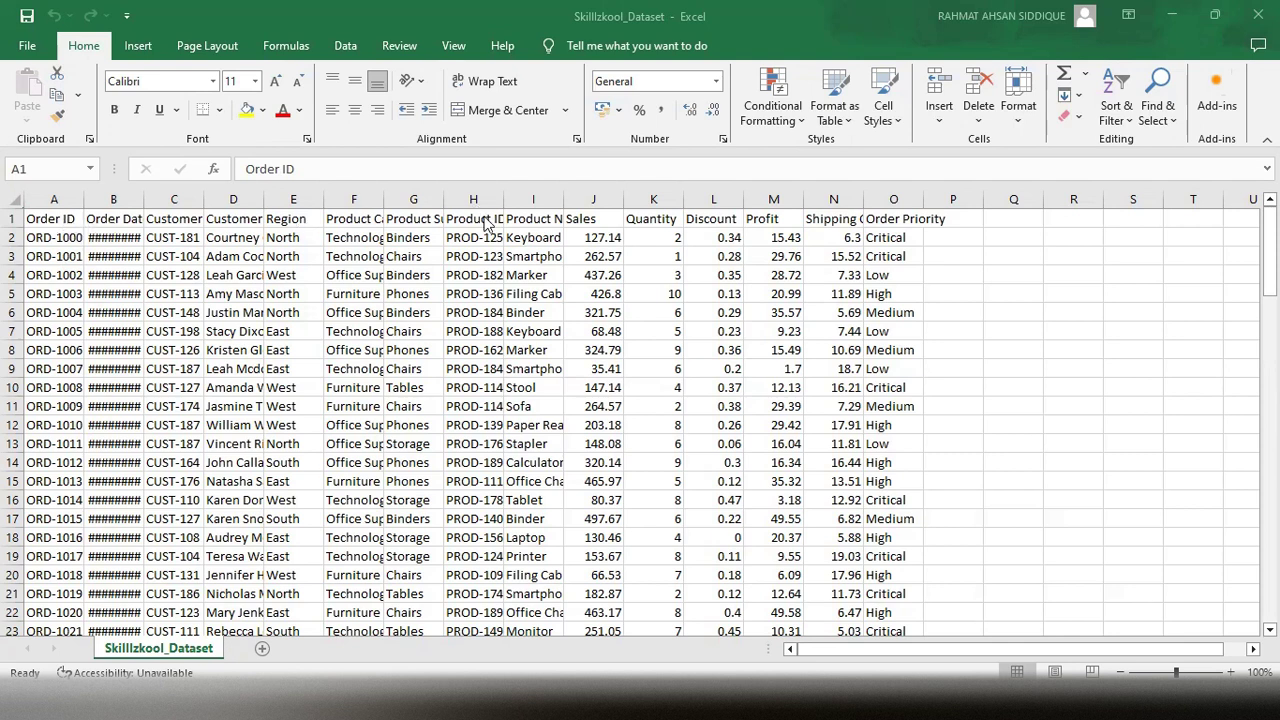
Auto-fit the width of all columns in the dataset sheet to their contents.
{"action": "left_click", "coordinate": [15, 199]}
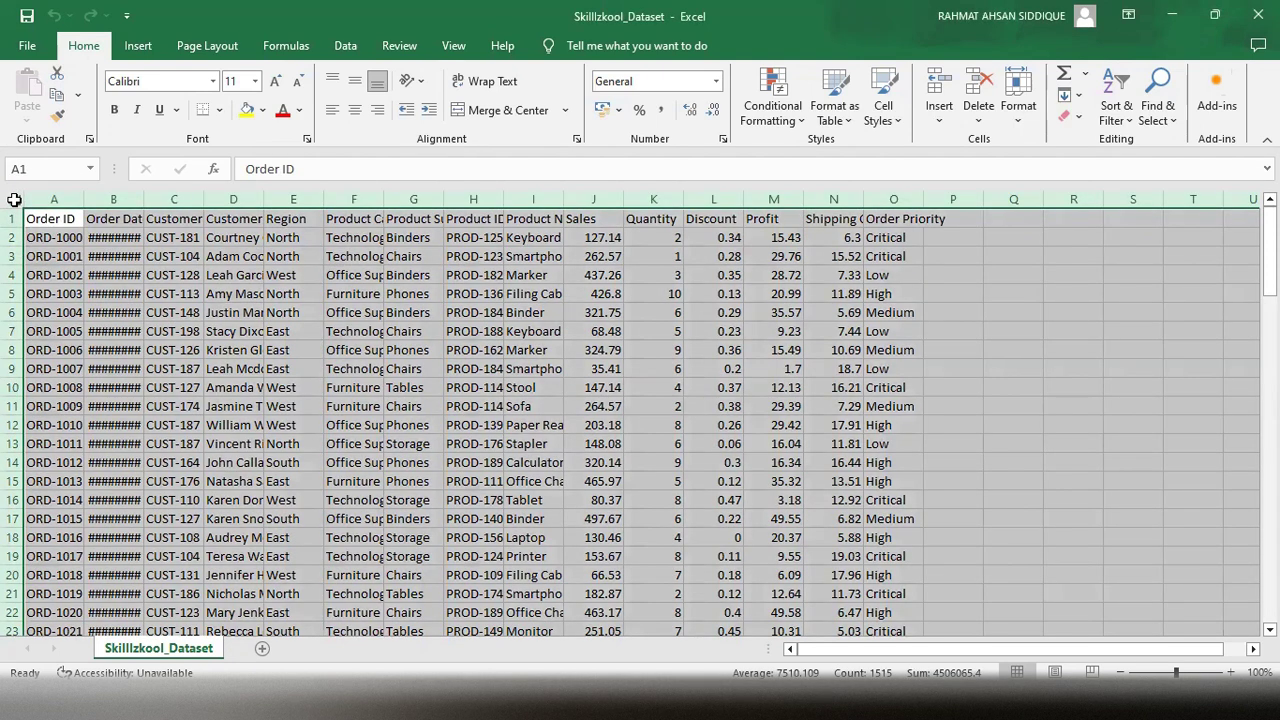
{"action": "double_click", "coordinate": [79, 203]}
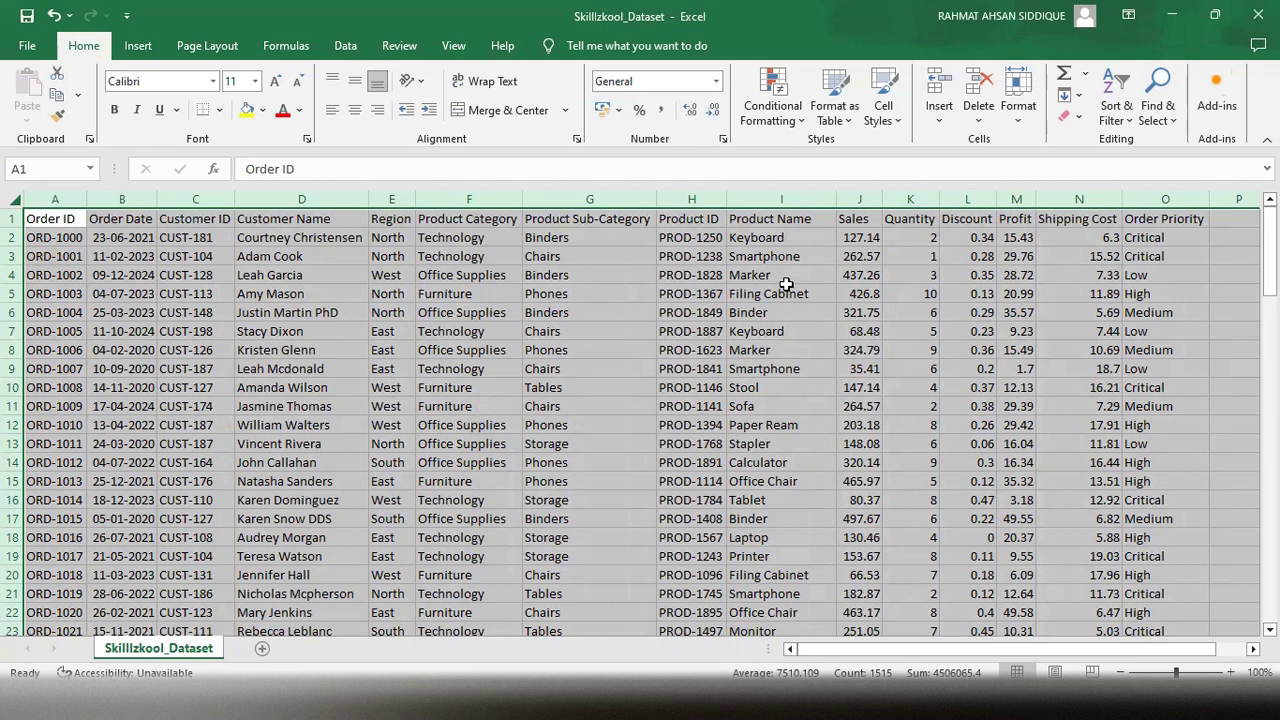
{"action": "left_click", "coordinate": [376, 316]}
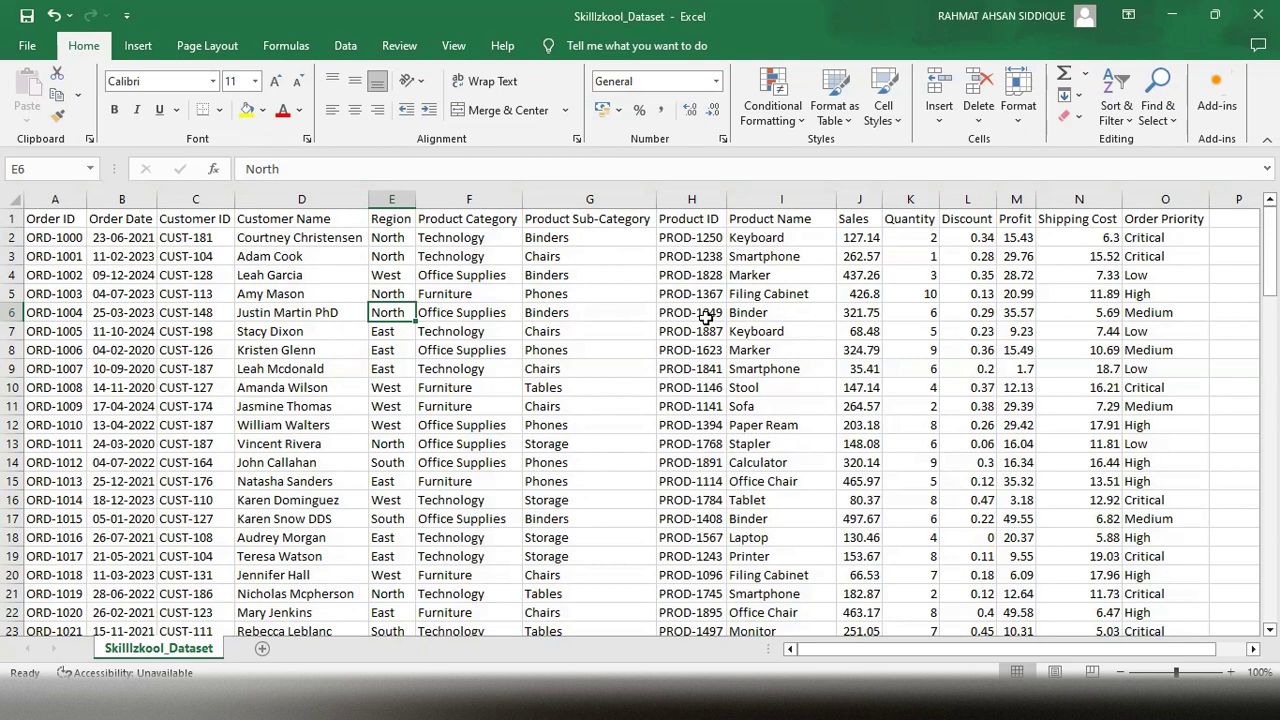
Add a new blank worksheet to the workbook for the PivotTable and make it the active sheet.
{"action": "left_click", "coordinate": [262, 650]}
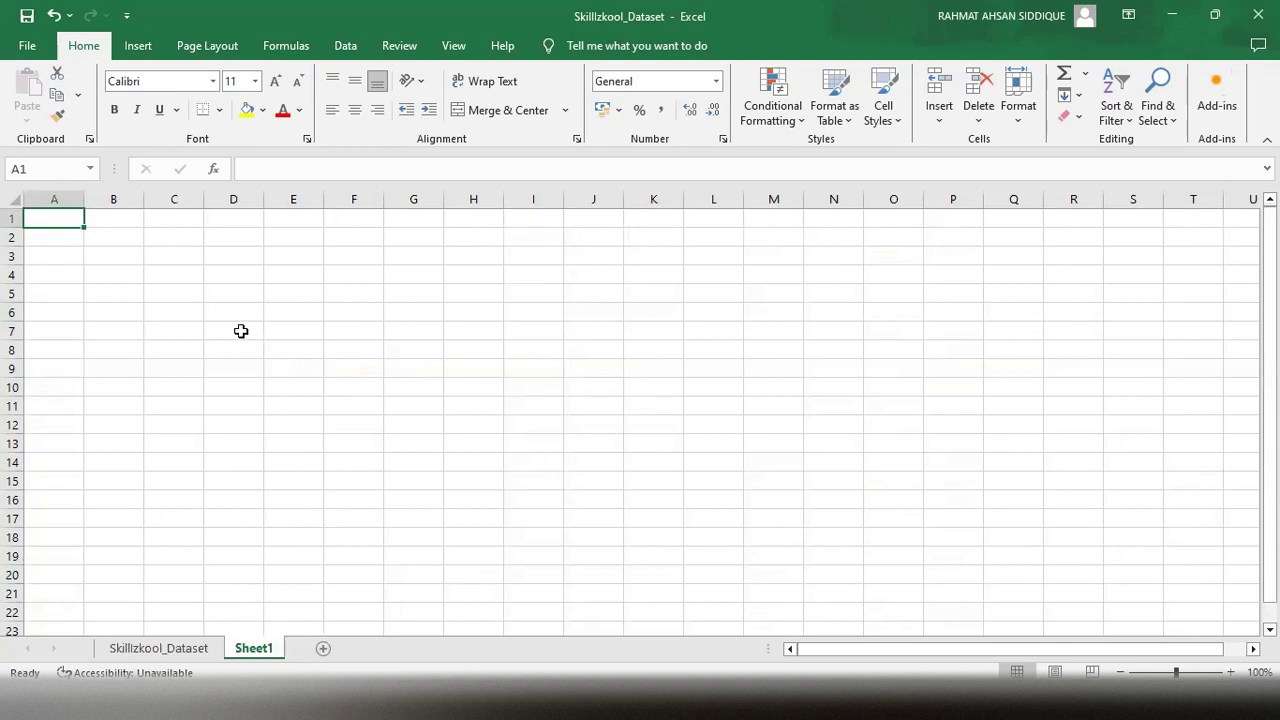
{"action": "left_click", "coordinate": [158, 652]}
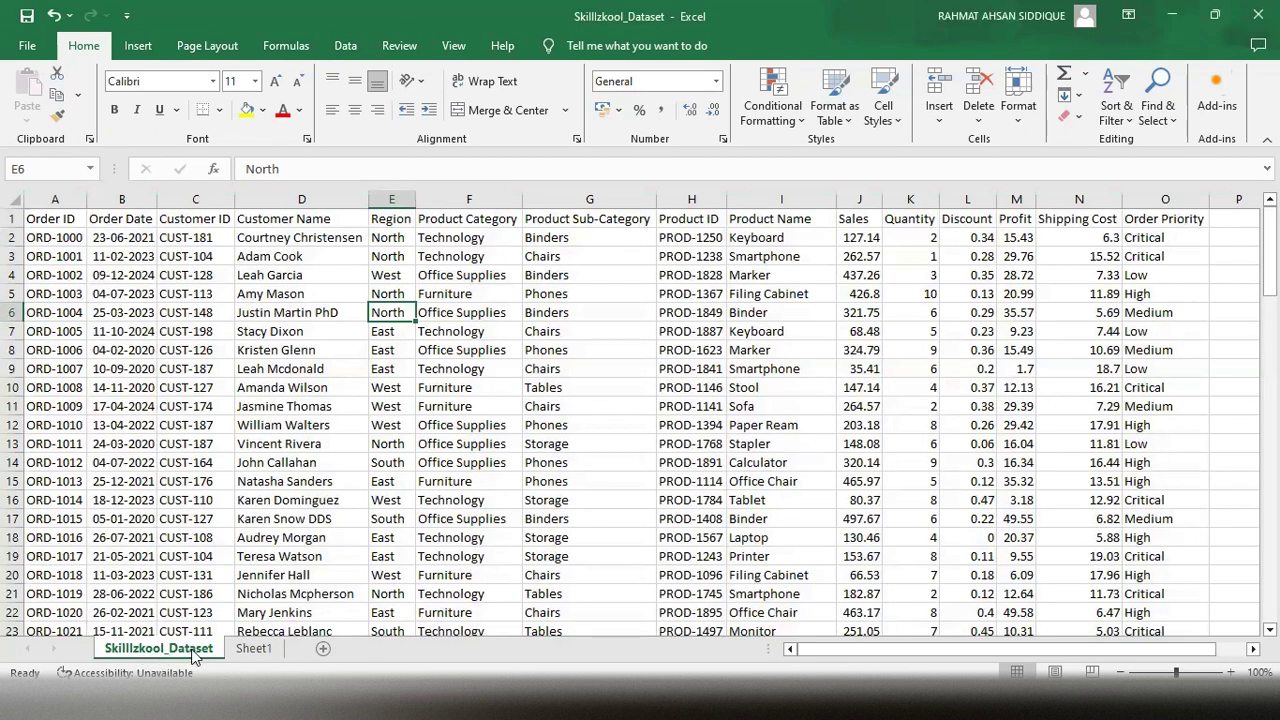
{"action": "left_click", "coordinate": [138, 46]}
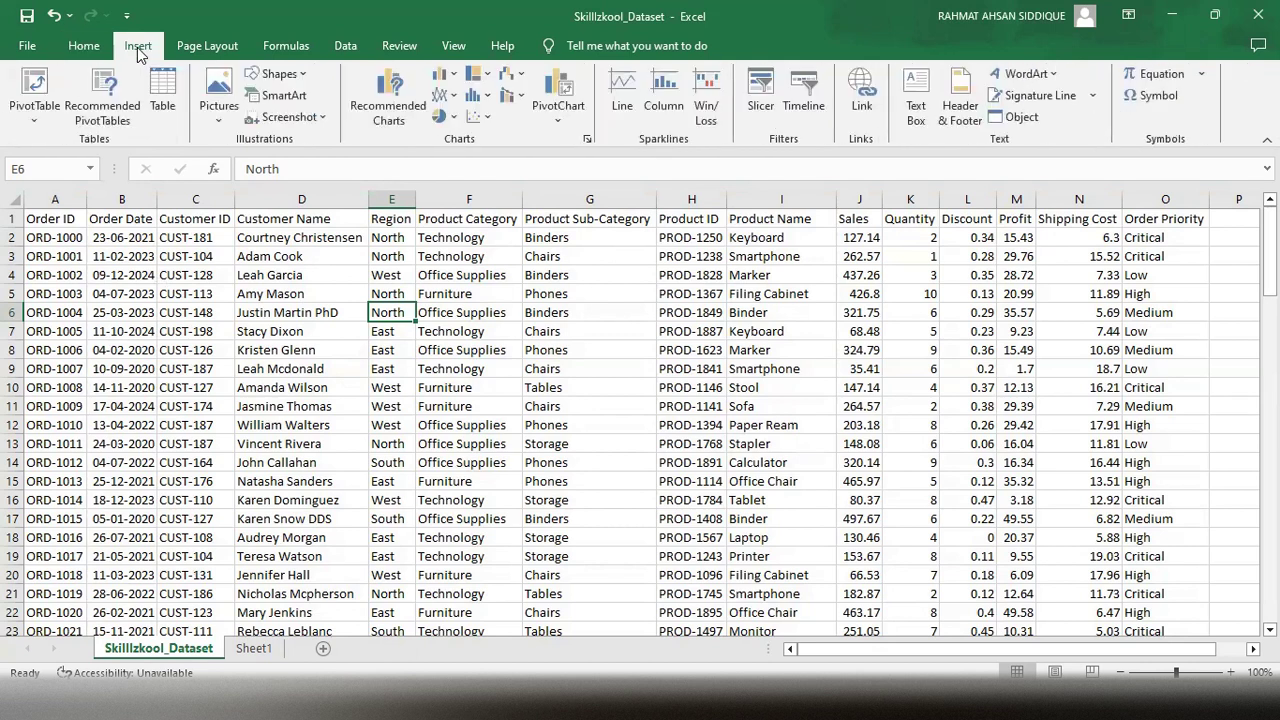
{"action": "left_click", "coordinate": [262, 651]}
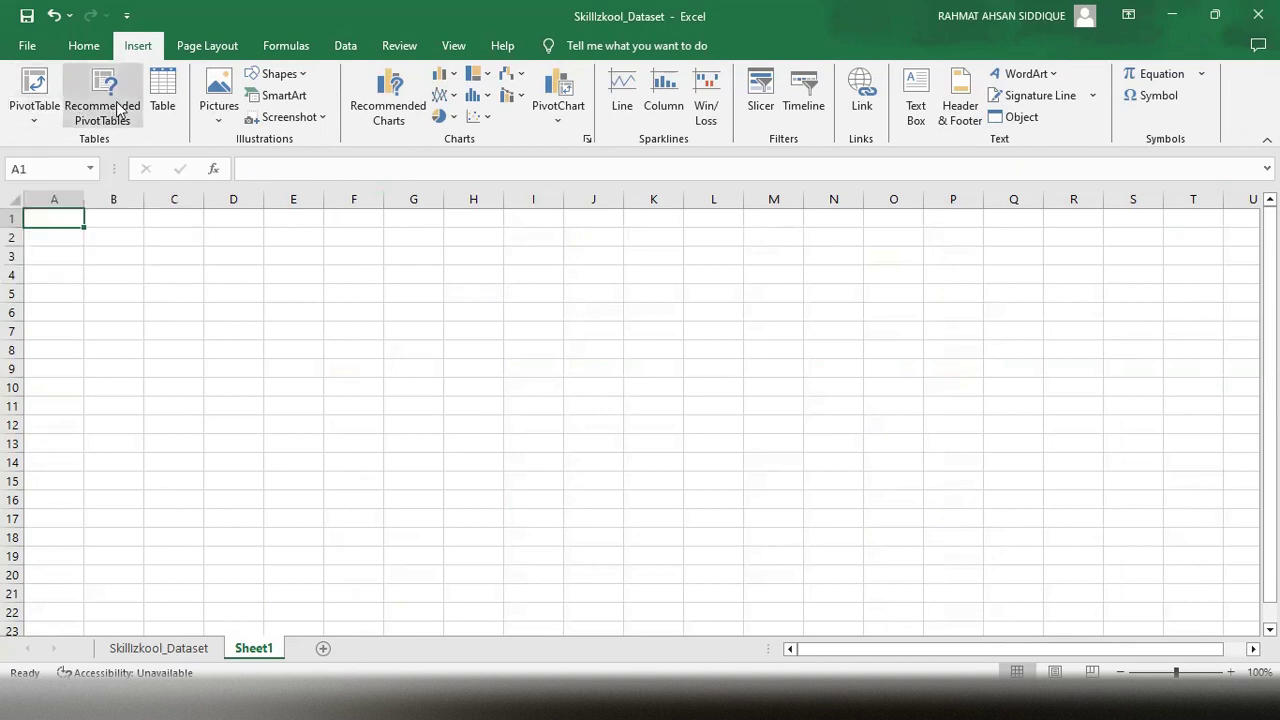
{"action": "left_click", "coordinate": [30, 110]}
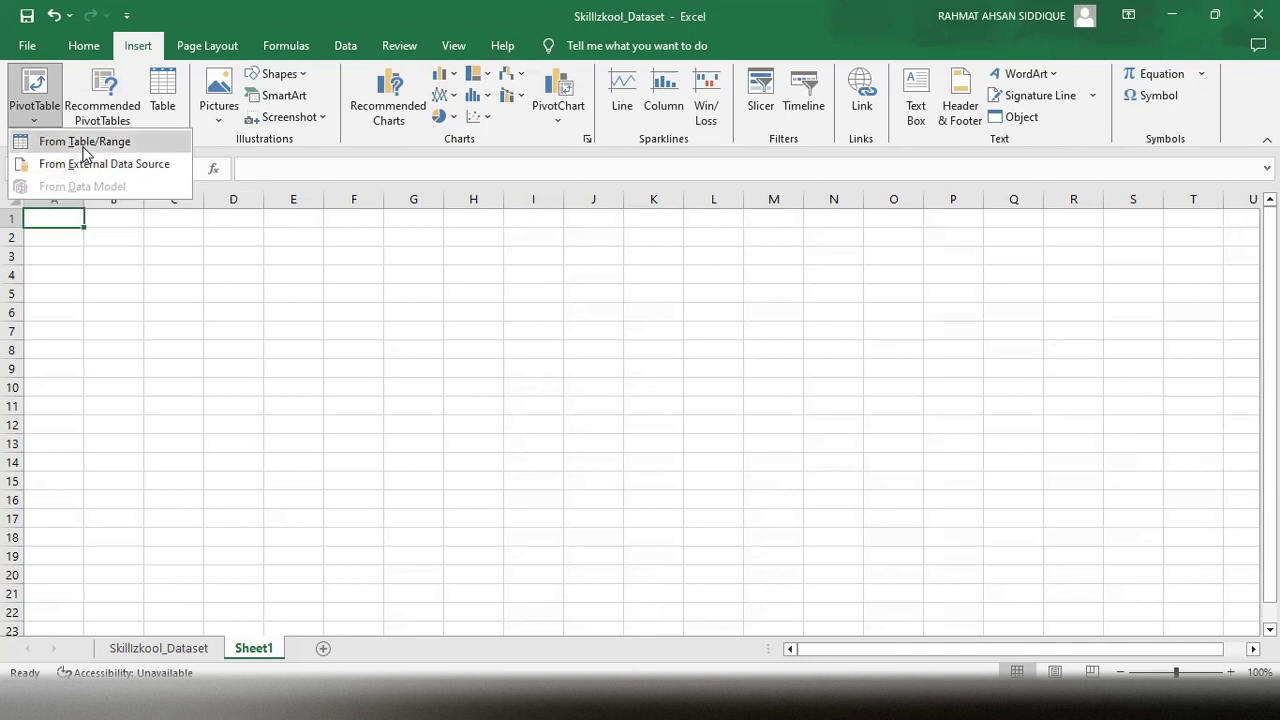
{"action": "left_click", "coordinate": [84, 155]}
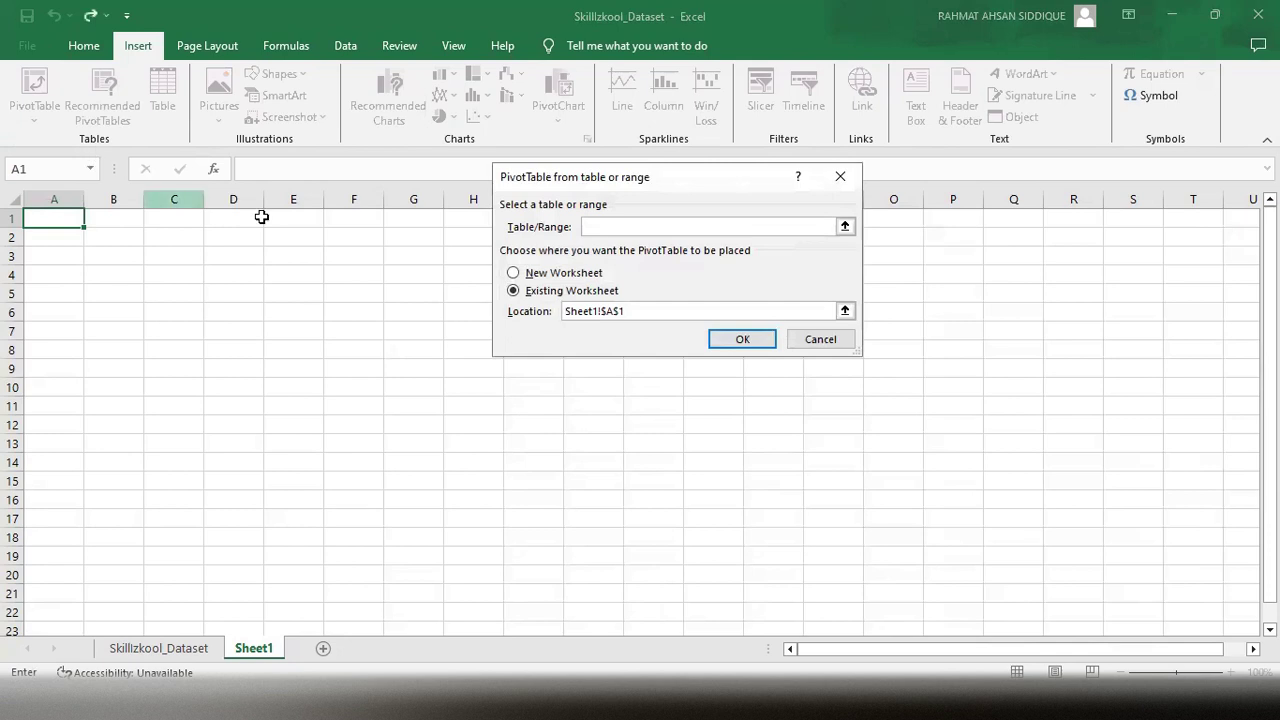
{"action": "left_click", "coordinate": [840, 178]}
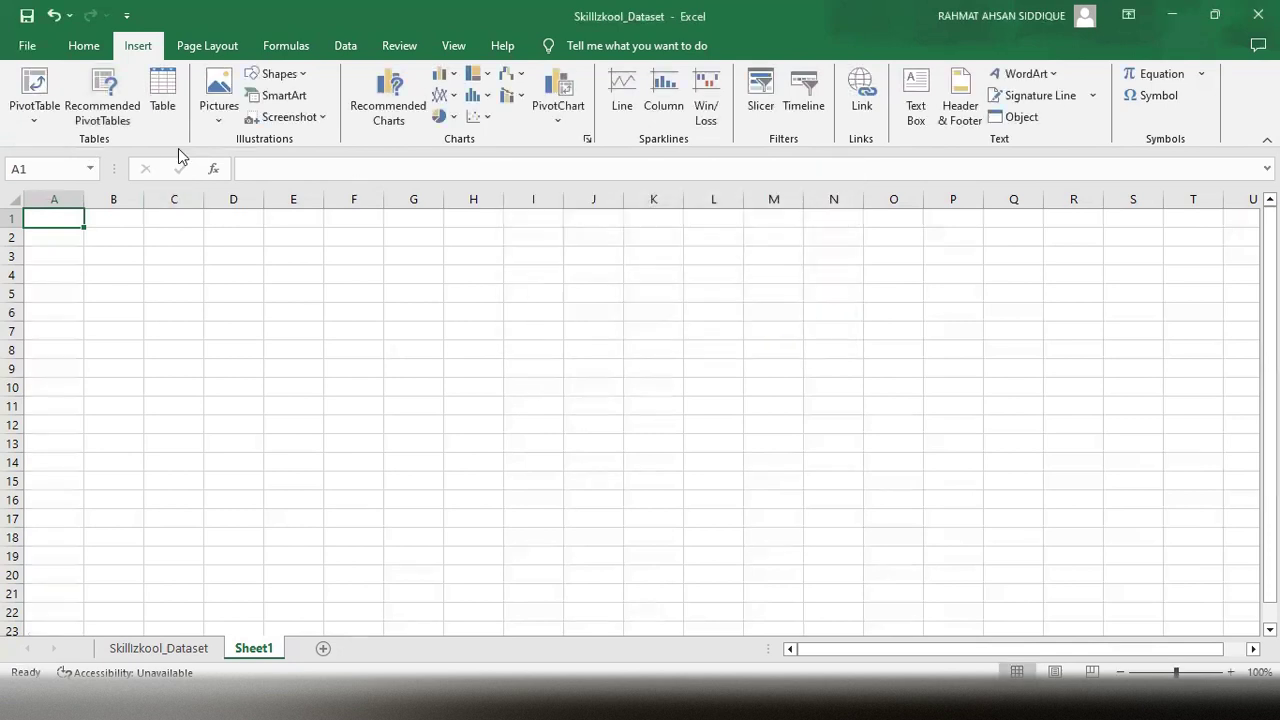
Examine the connections and tables offered for a PivotTable from an external data source, leaving without choosing one.
{"action": "left_click", "coordinate": [30, 112]}
{"action": "left_click", "coordinate": [62, 168]}
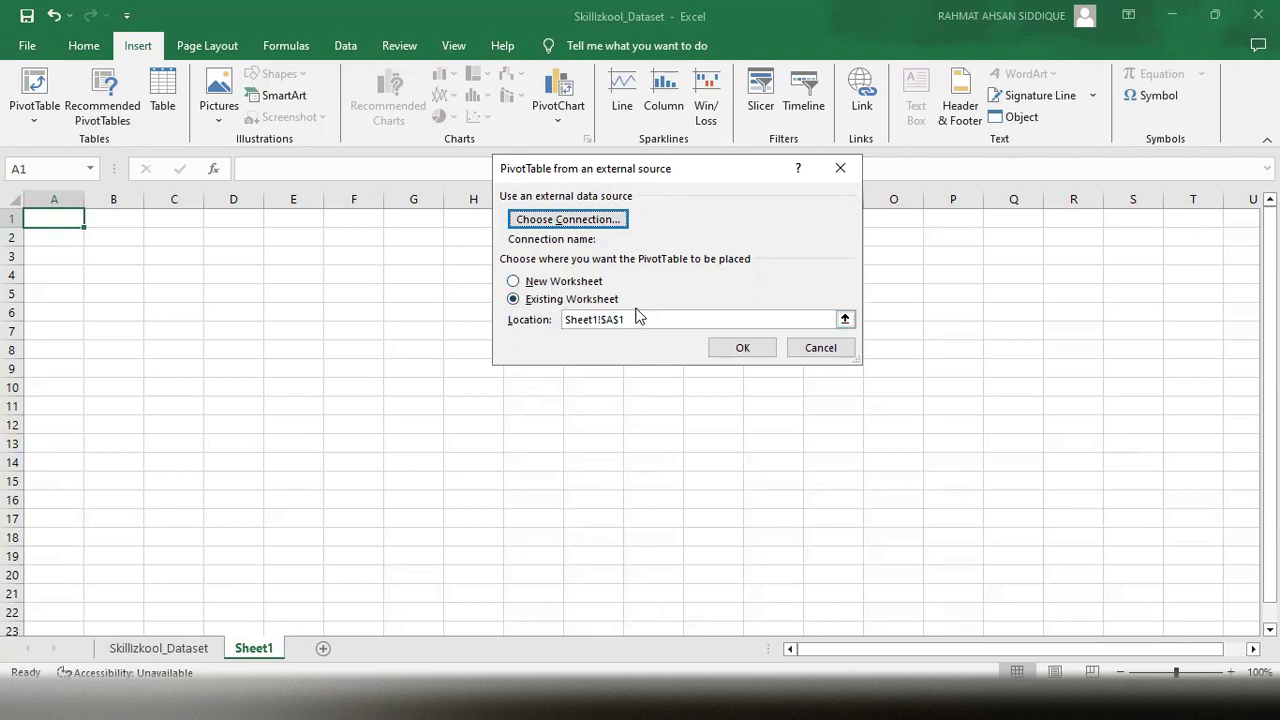
{"action": "left_click", "coordinate": [560, 220]}
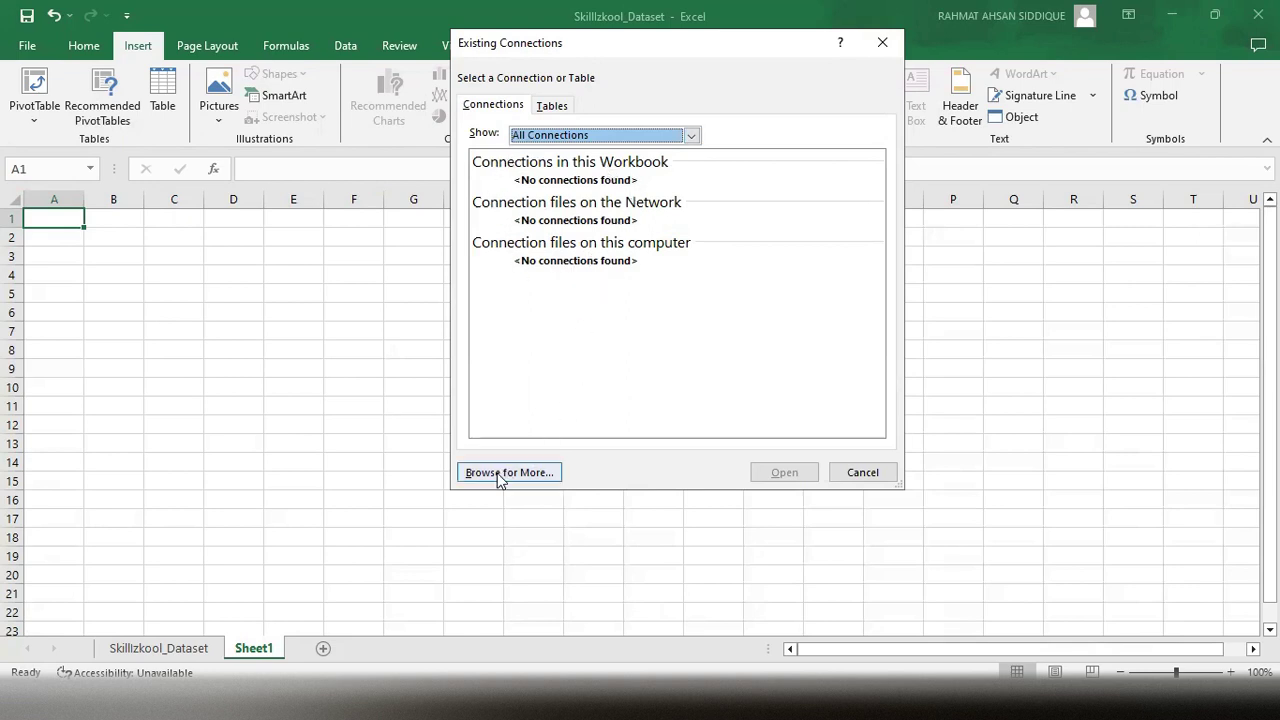
{"action": "left_click", "coordinate": [550, 108]}
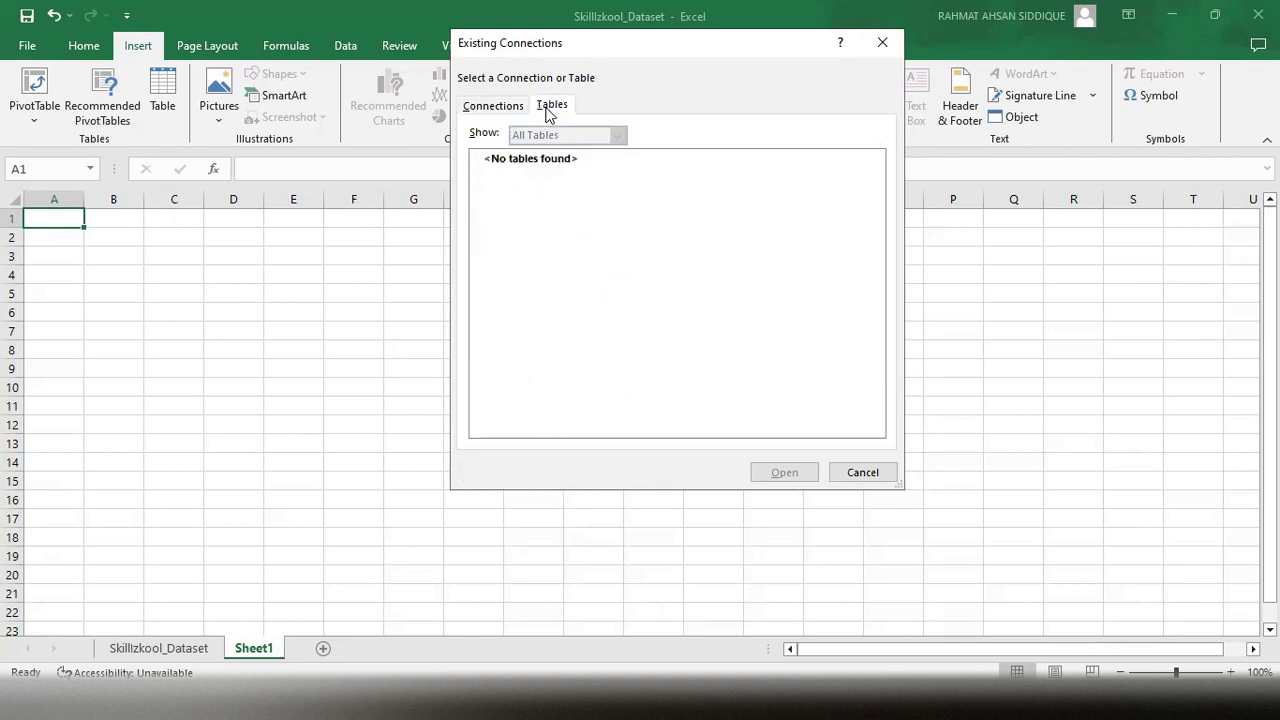
{"action": "left_click", "coordinate": [491, 108]}
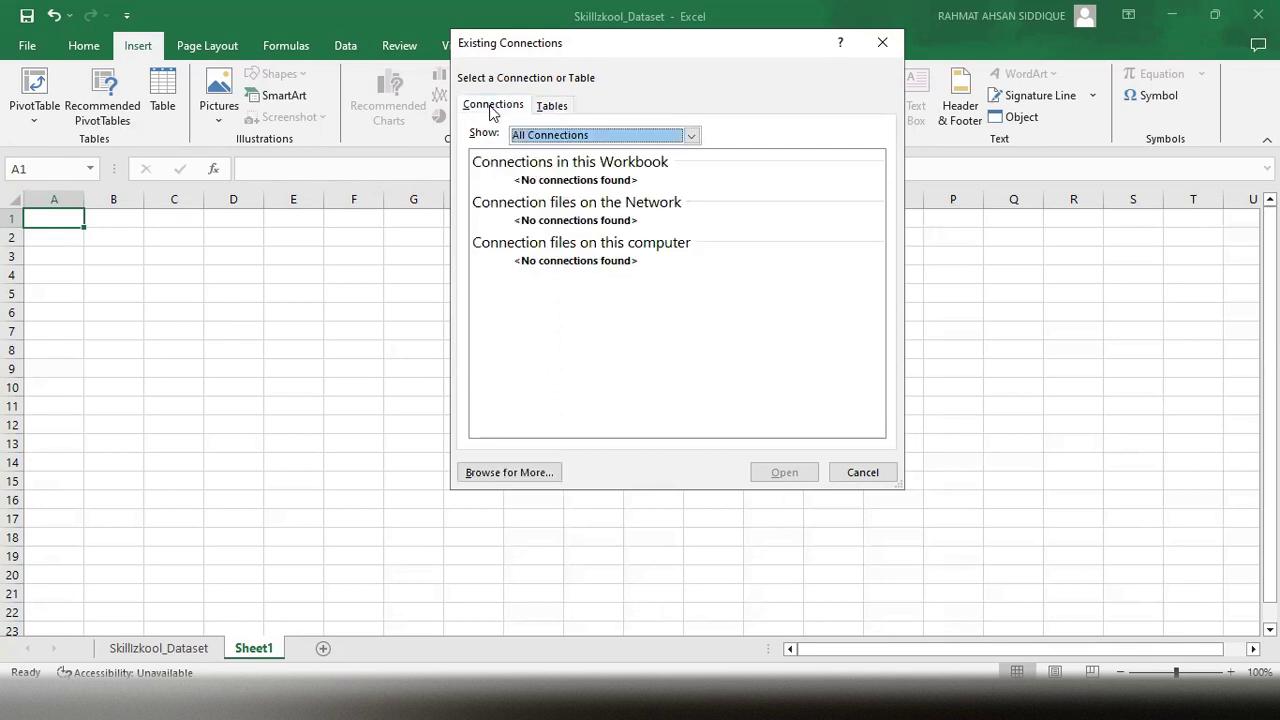
{"action": "left_click", "coordinate": [893, 45]}
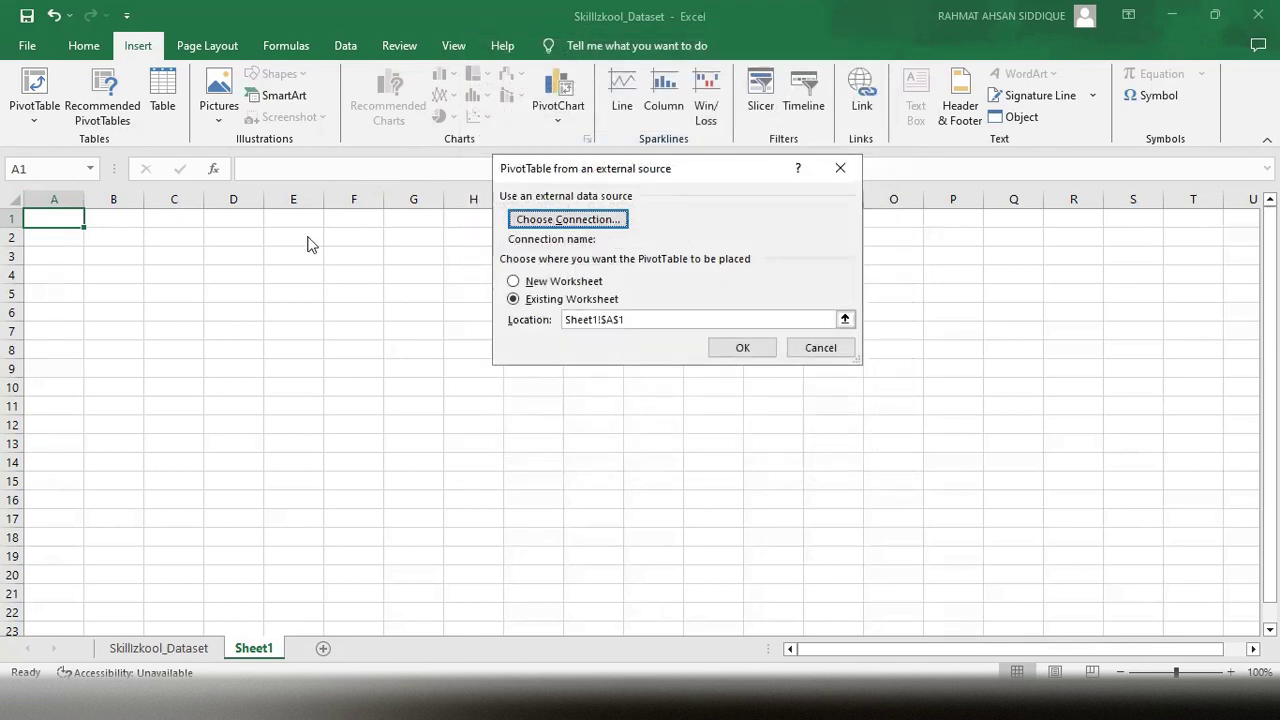
{"action": "left_click", "coordinate": [849, 169]}
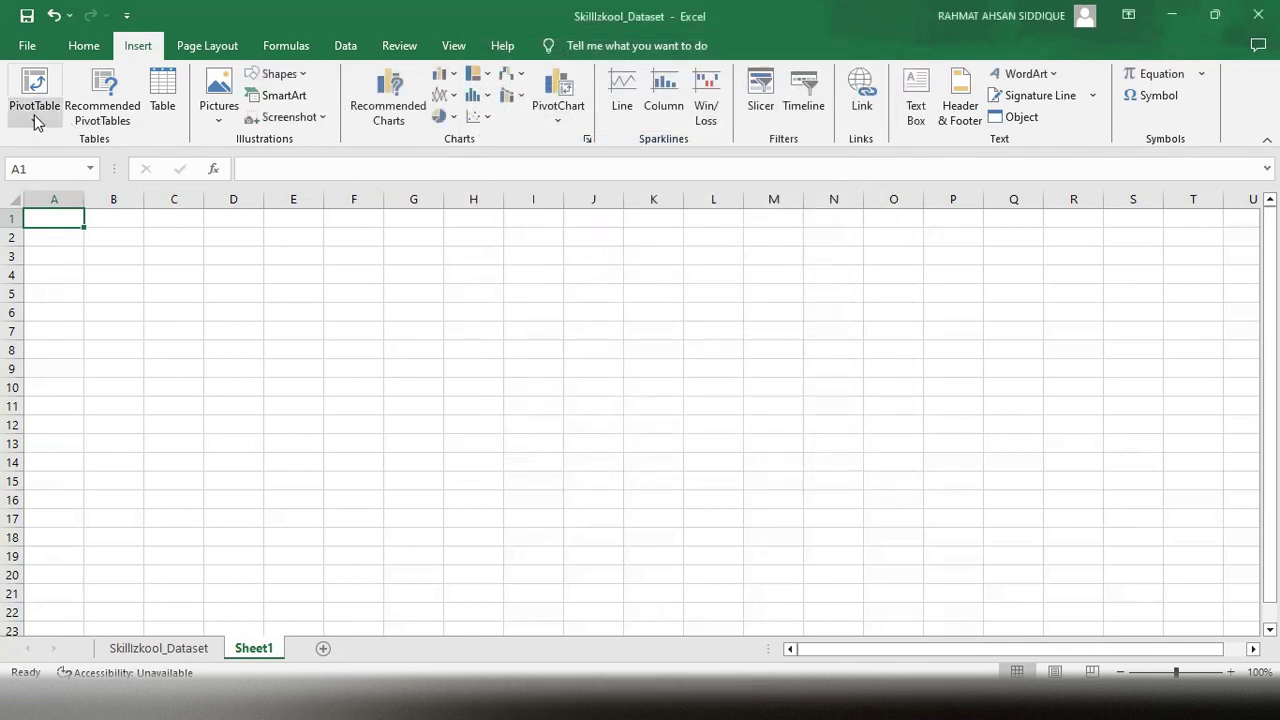
Create a PivotTable on Sheet1 at cell A1 from the range Skilllzkool_Dataset!$A$1:$O$101.
{"action": "left_click", "coordinate": [34, 108]}
{"action": "left_click", "coordinate": [72, 141]}
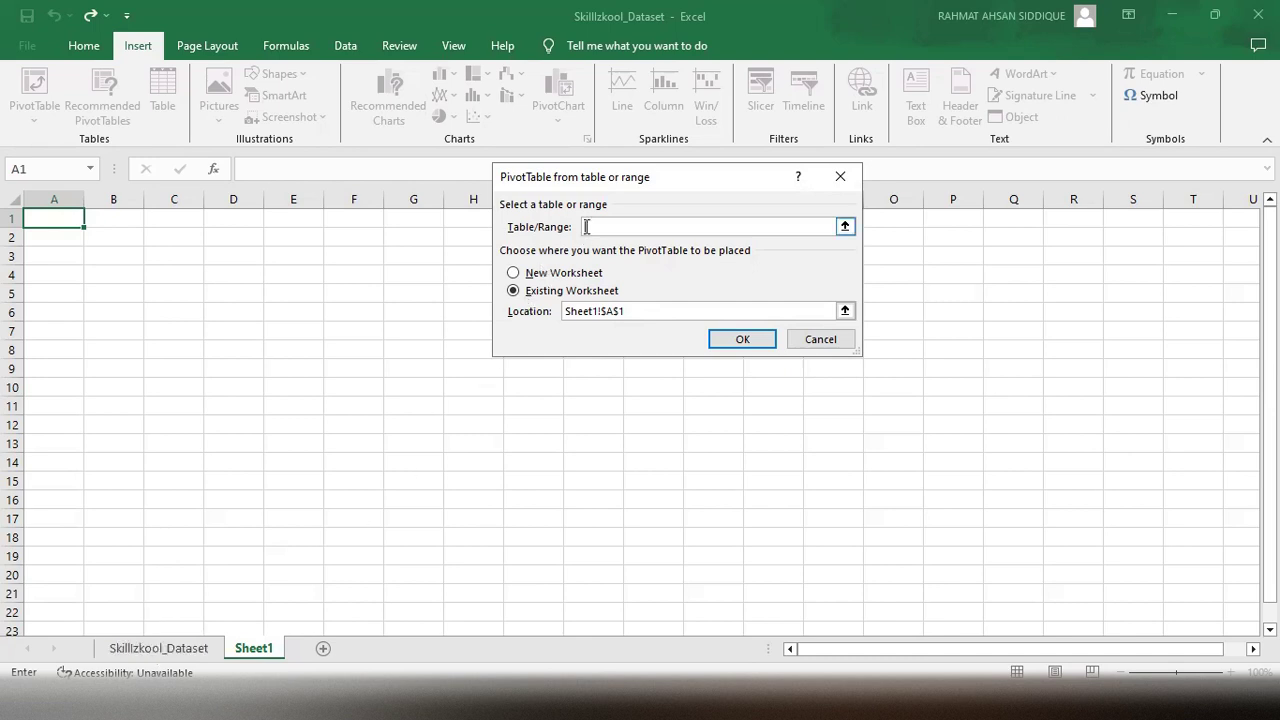
{"action": "left_click", "coordinate": [126, 650]}
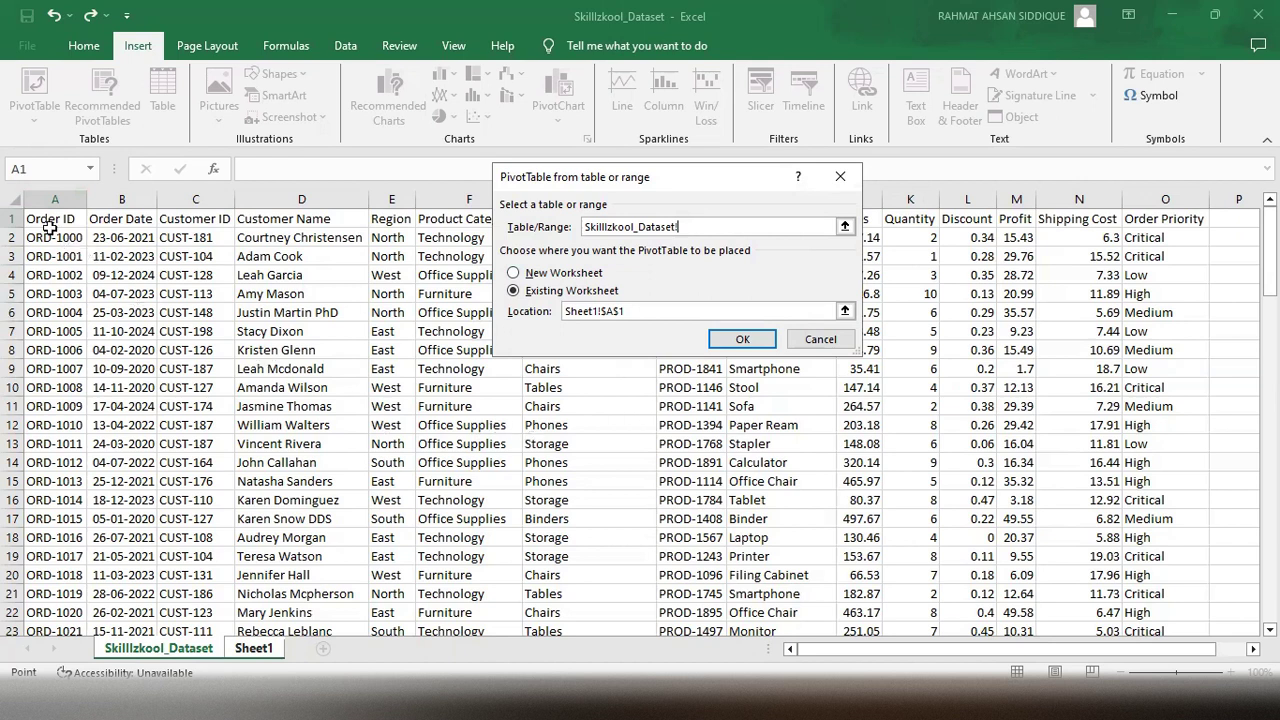
{"action": "key", "text": "ctrl+a"}
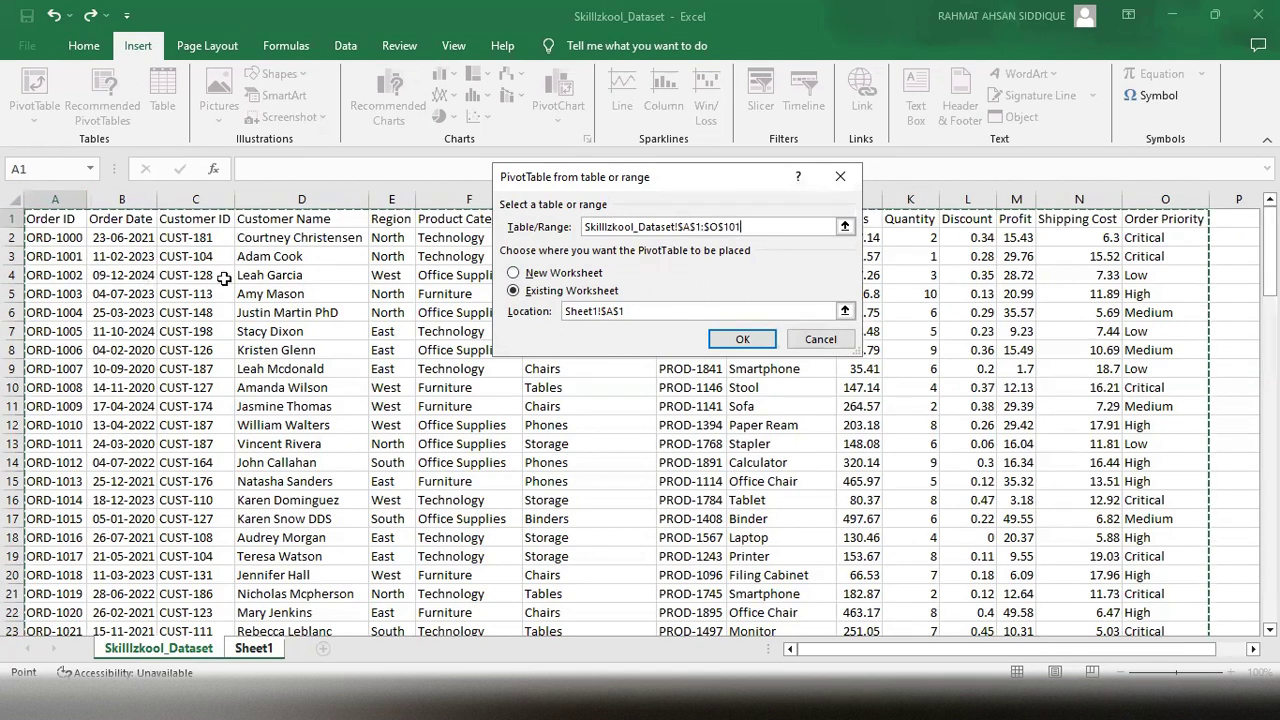
{"action": "left_click", "coordinate": [716, 227]}
{"action": "key", "text": "BackSpace"}
{"action": "type", "text": "O"}
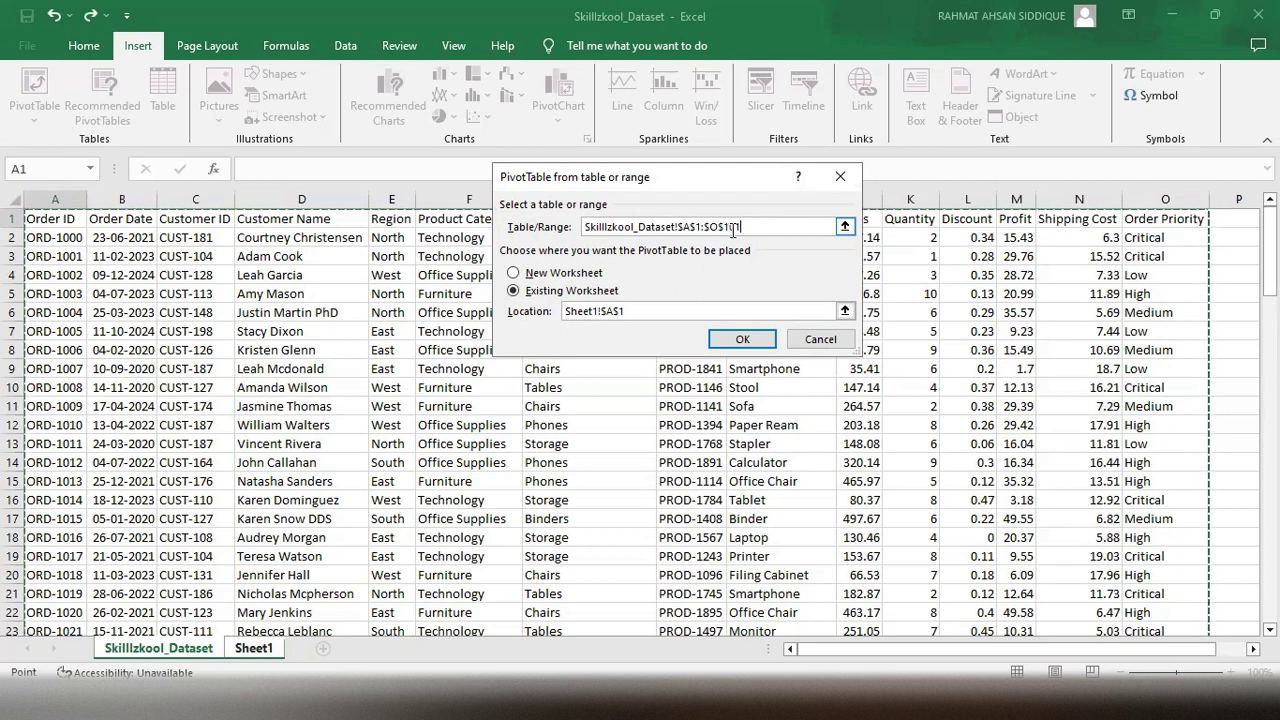
{"action": "left_click", "coordinate": [742, 340]}
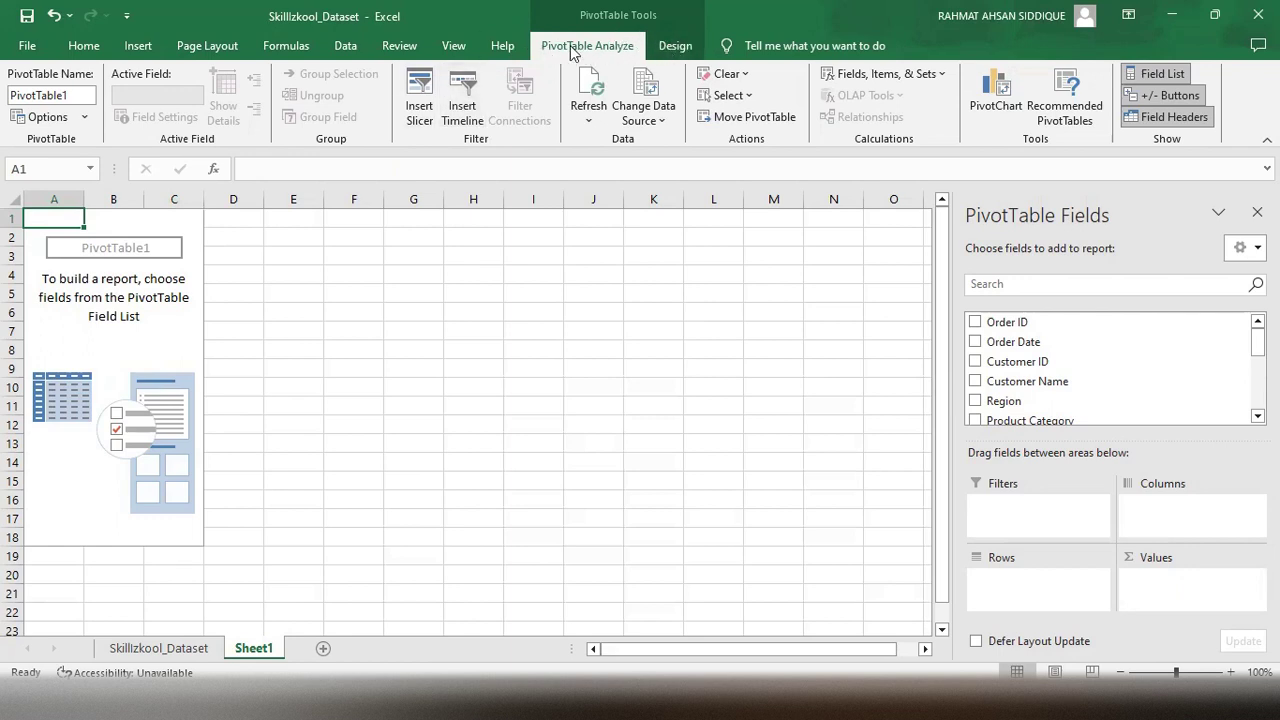
Review the analysis and design tools for the PivotTable, and check what is available with a cell outside it selected.
{"action": "left_click", "coordinate": [676, 40]}
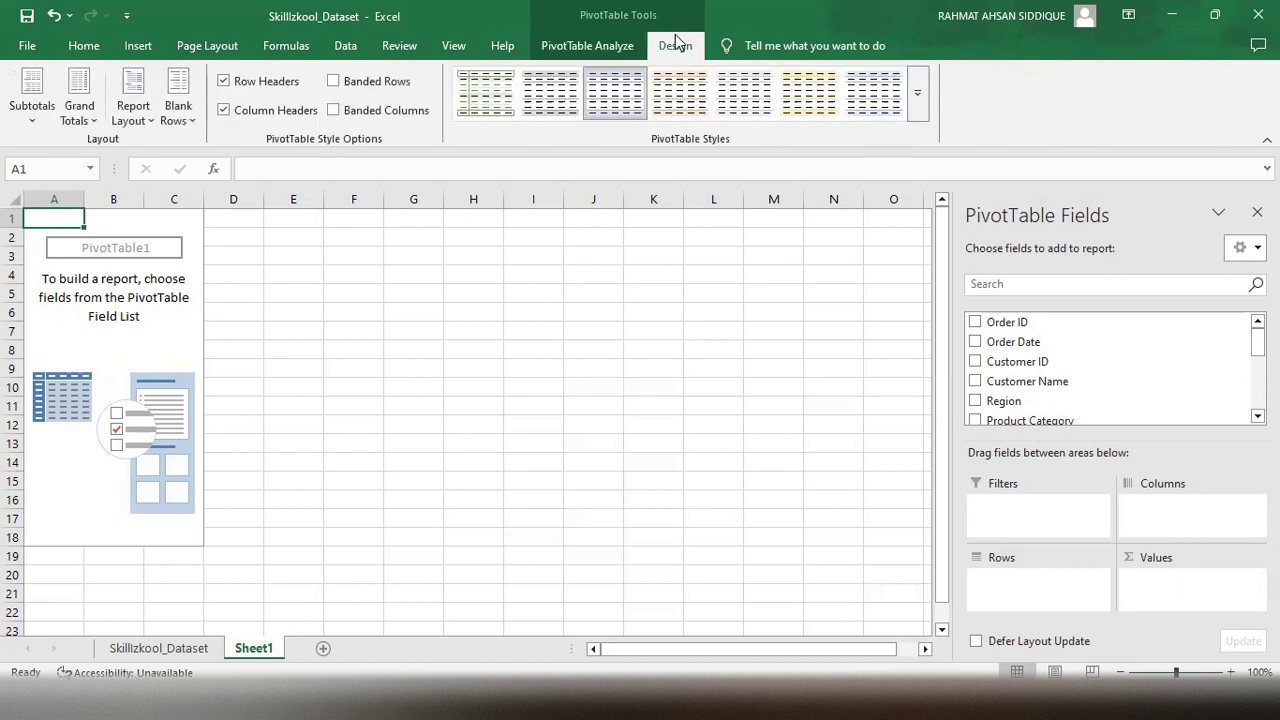
{"action": "left_click", "coordinate": [589, 50]}
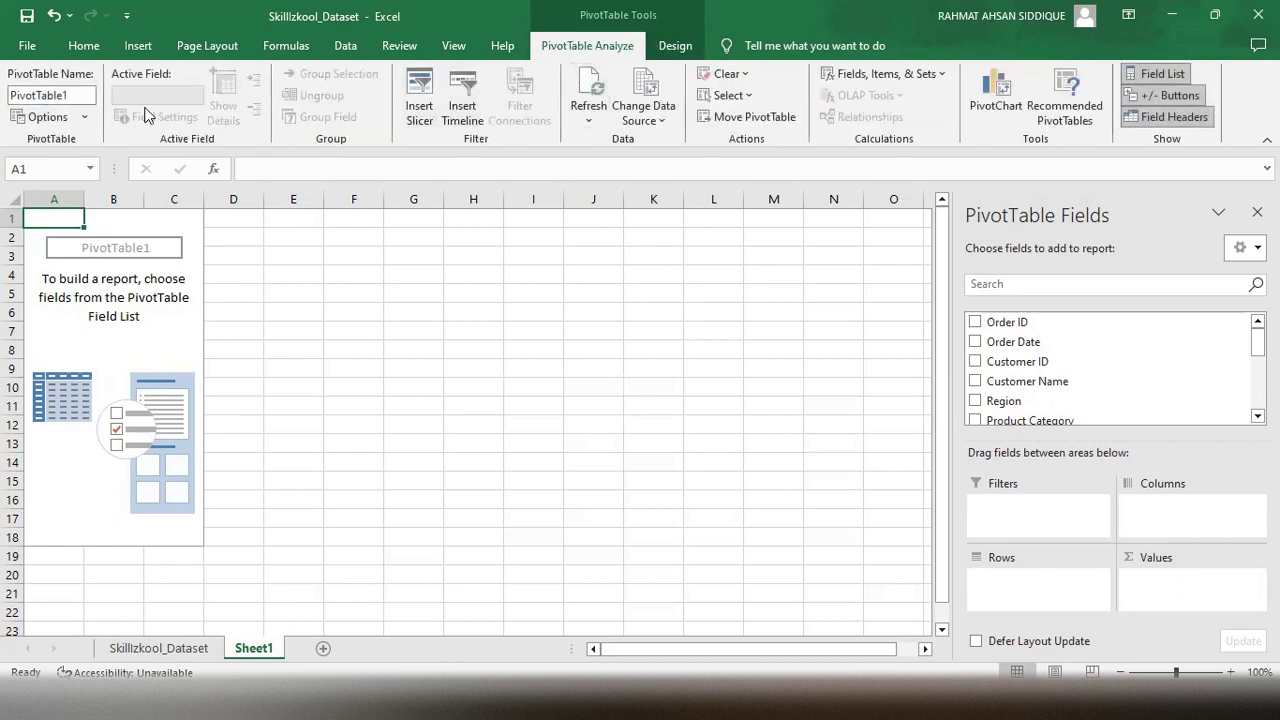
{"action": "left_click", "coordinate": [673, 45]}
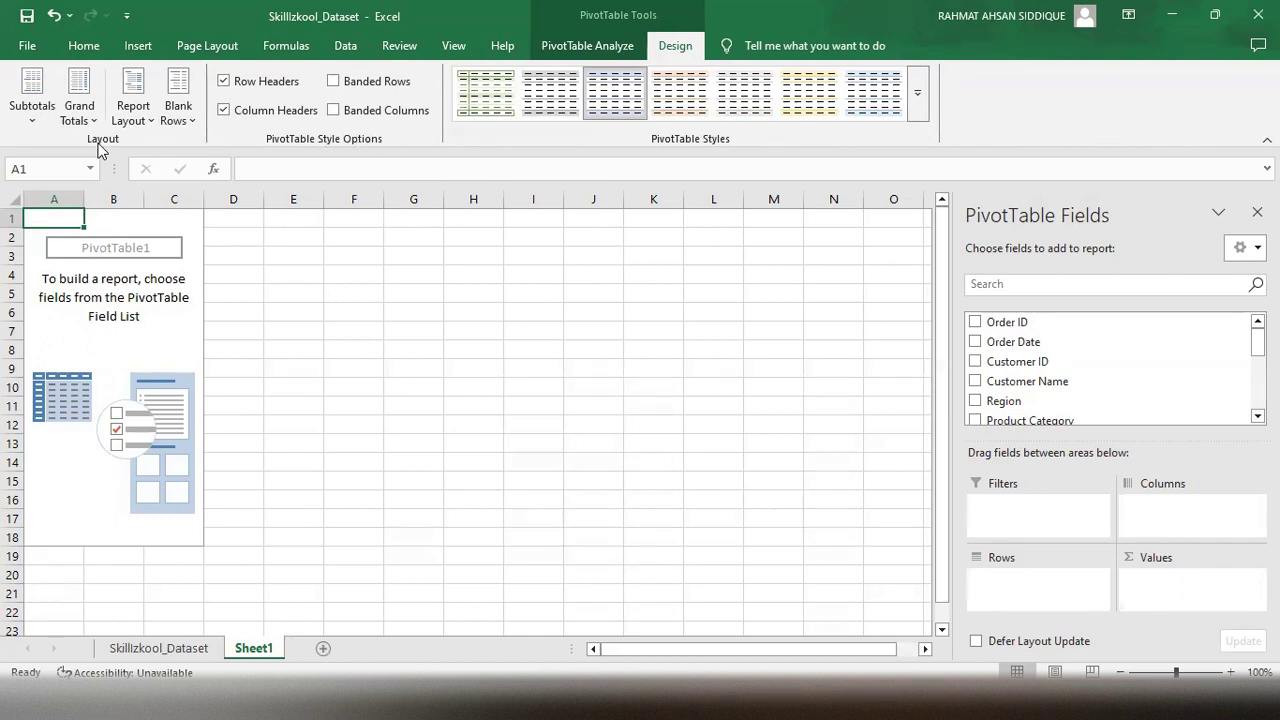
{"action": "left_click", "coordinate": [567, 47]}
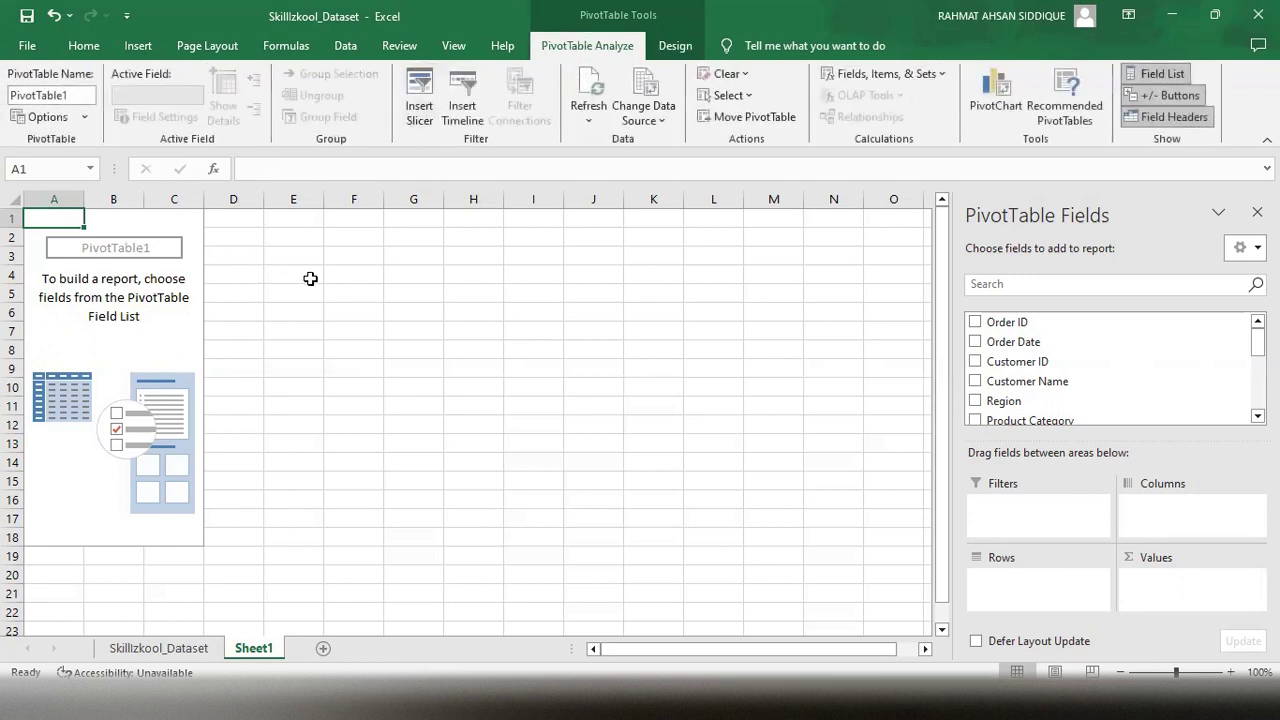
{"action": "left_click", "coordinate": [310, 279]}
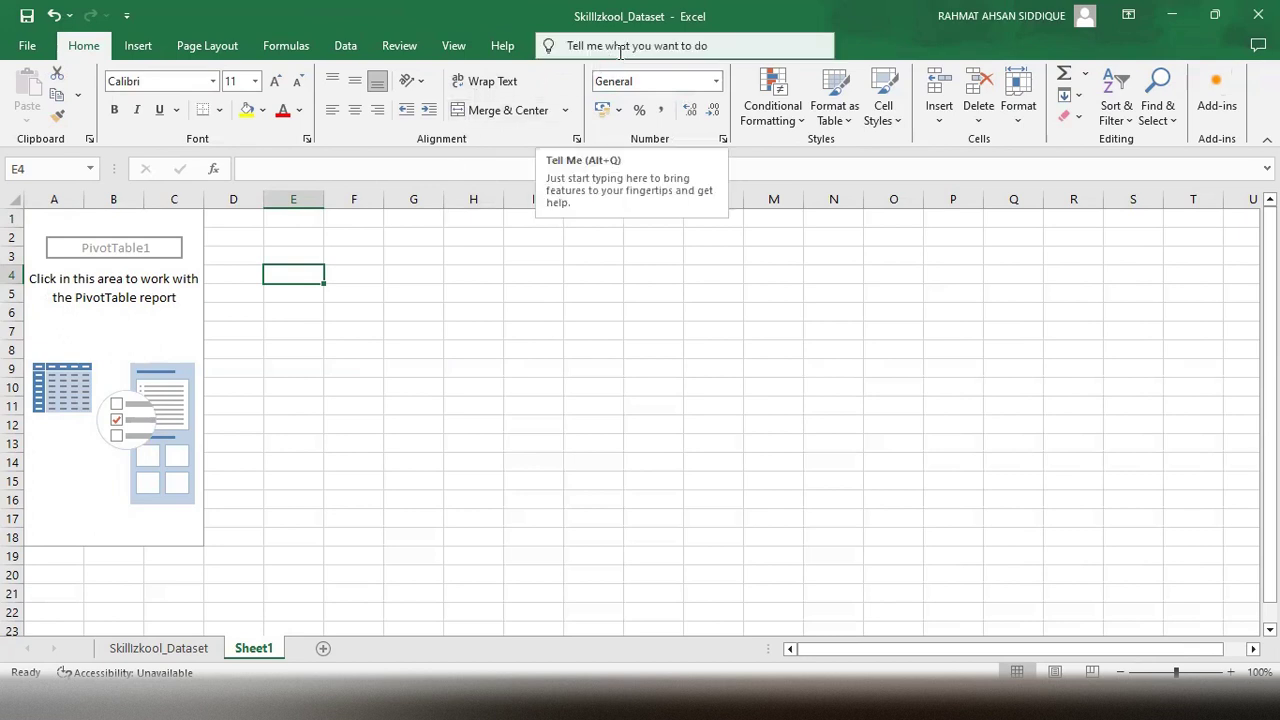
Select the empty PivotTable and look through its list of available fields from Order ID to Order Priority.
{"action": "left_click", "coordinate": [94, 309]}
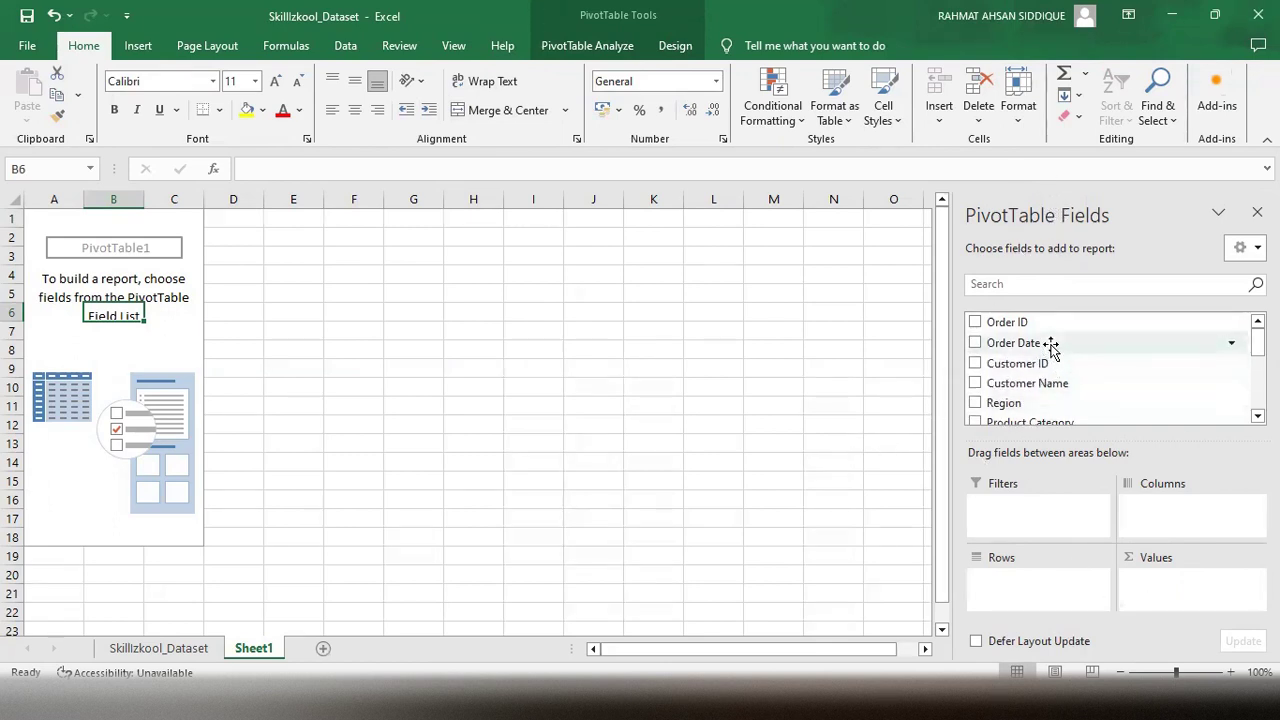
{"action": "scroll", "coordinate": [1050, 345], "scroll_direction": "down", "scroll_amount": 3}
{"action": "scroll", "coordinate": [1052, 346], "scroll_direction": "up", "scroll_amount": 3}
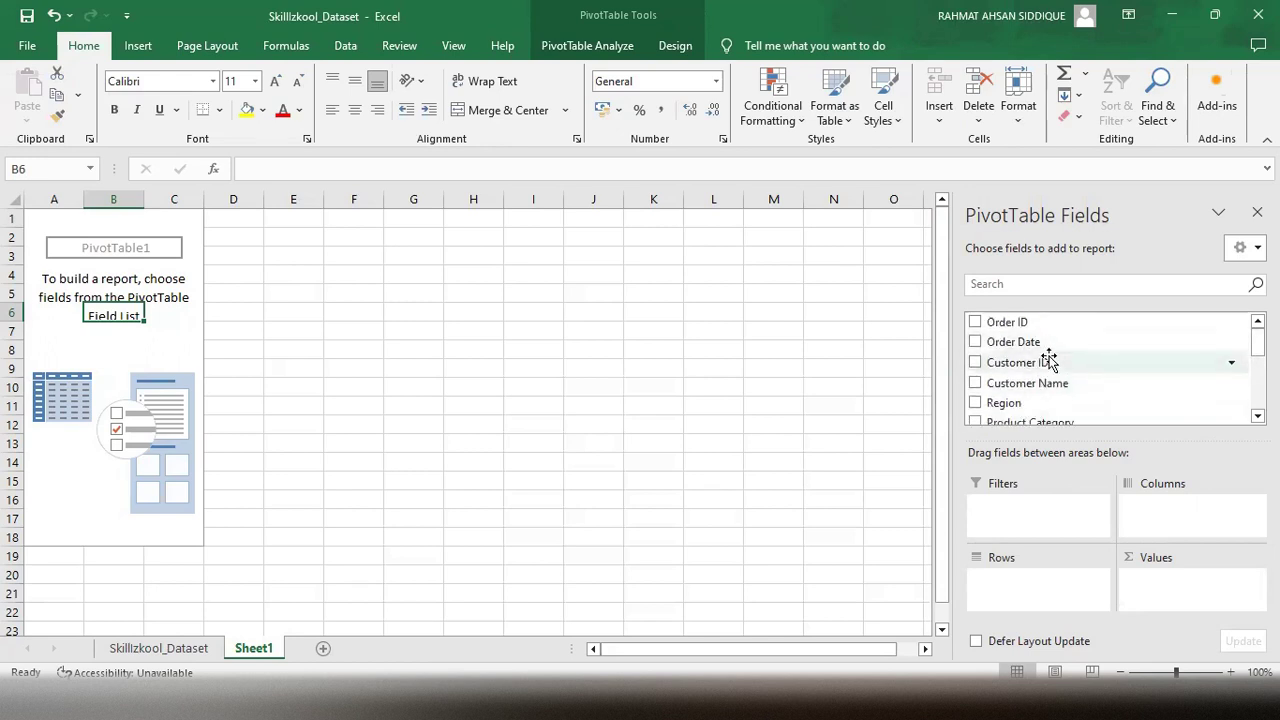
{"action": "scroll", "coordinate": [1049, 363], "scroll_direction": "down", "scroll_amount": 1}
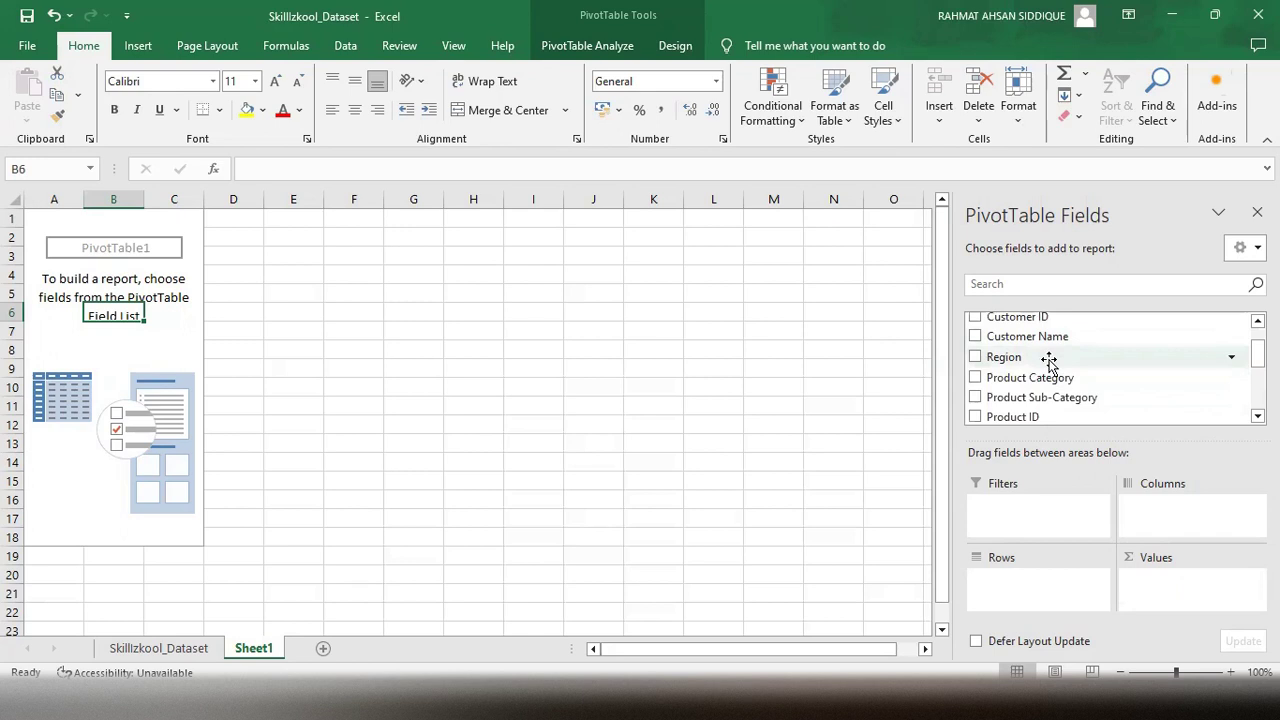
{"action": "scroll", "coordinate": [1050, 370], "scroll_direction": "down", "scroll_amount": 2}
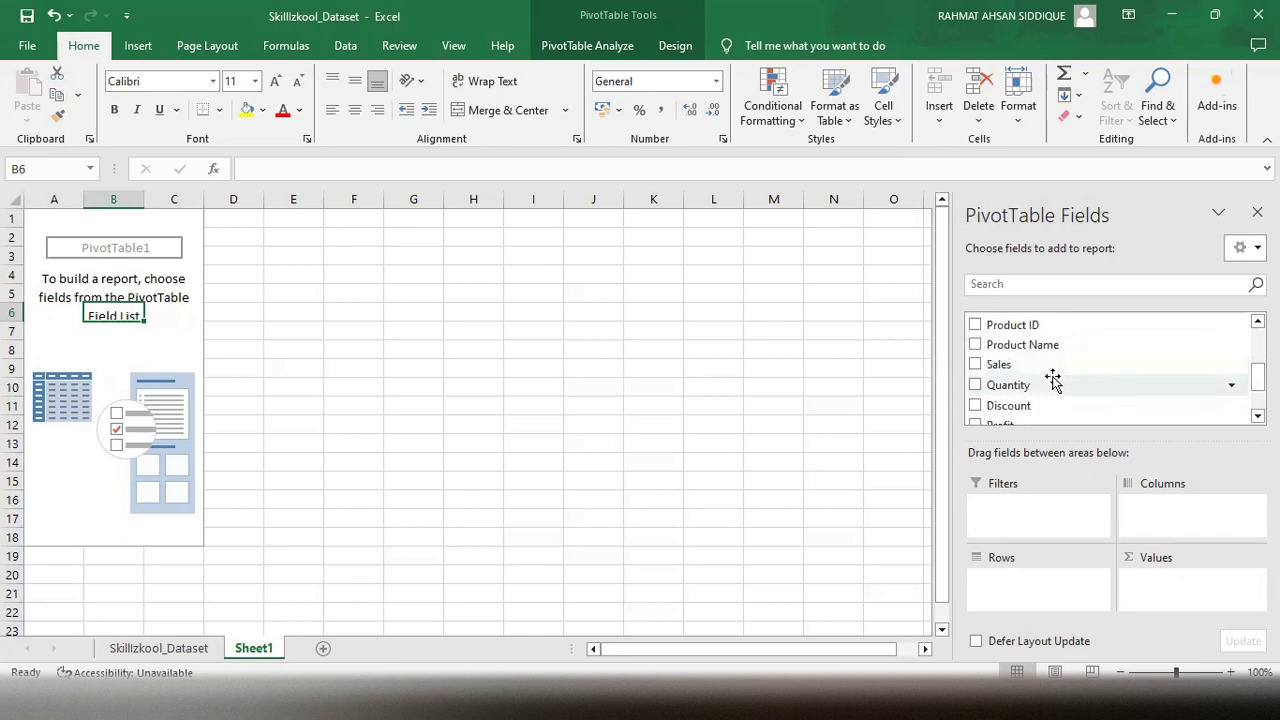
{"action": "scroll", "coordinate": [1053, 378], "scroll_direction": "down", "scroll_amount": 2}
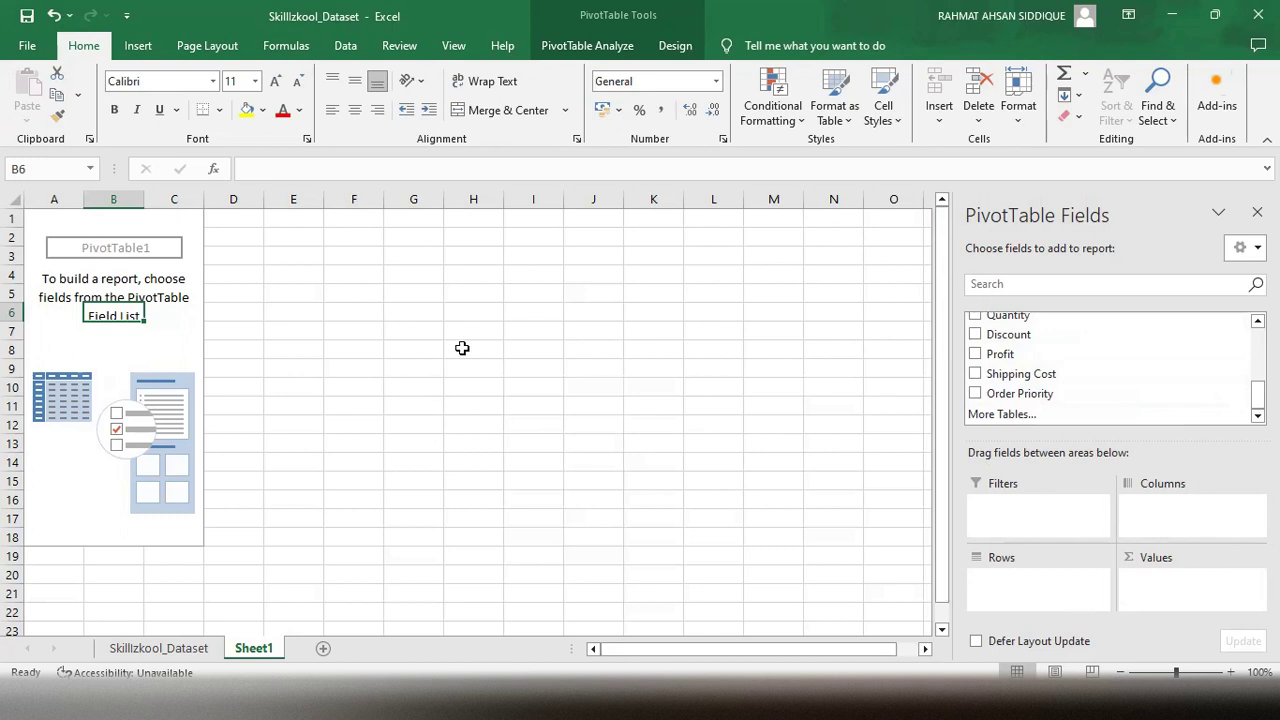
Rename the PivotTable as Total Sale.
{"action": "left_click", "coordinate": [47, 219]}
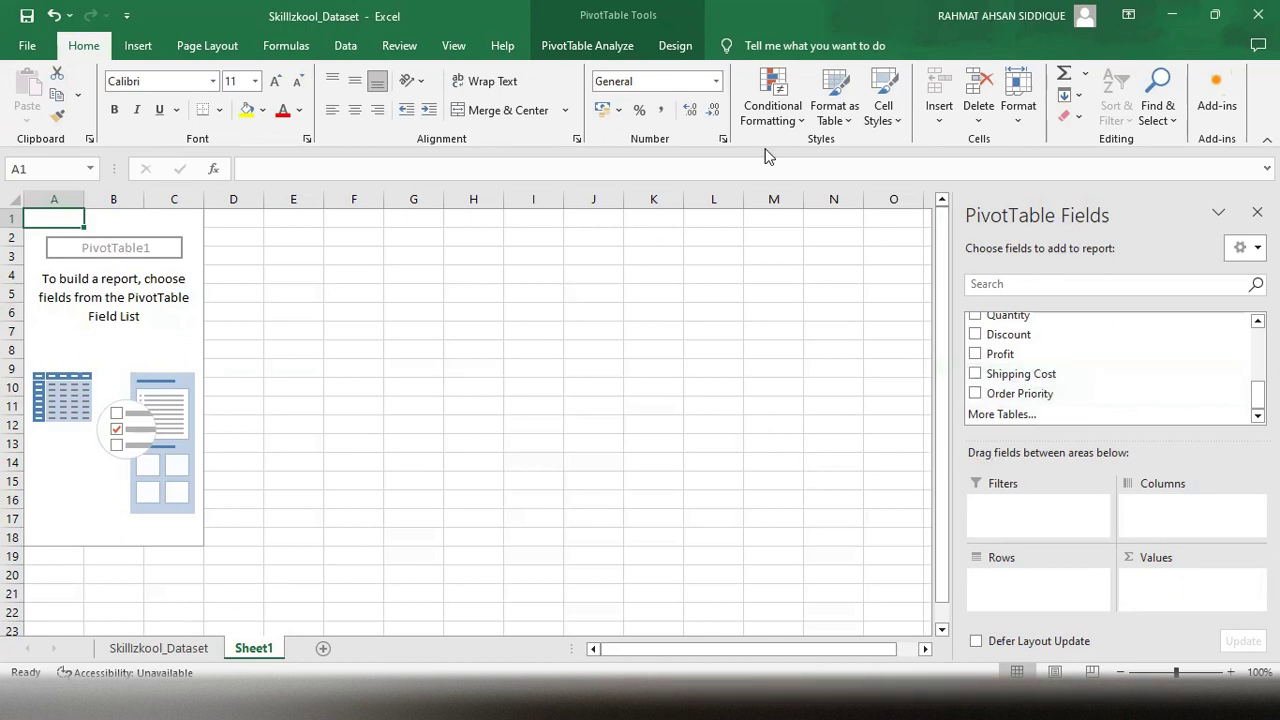
{"action": "left_click", "coordinate": [587, 45]}
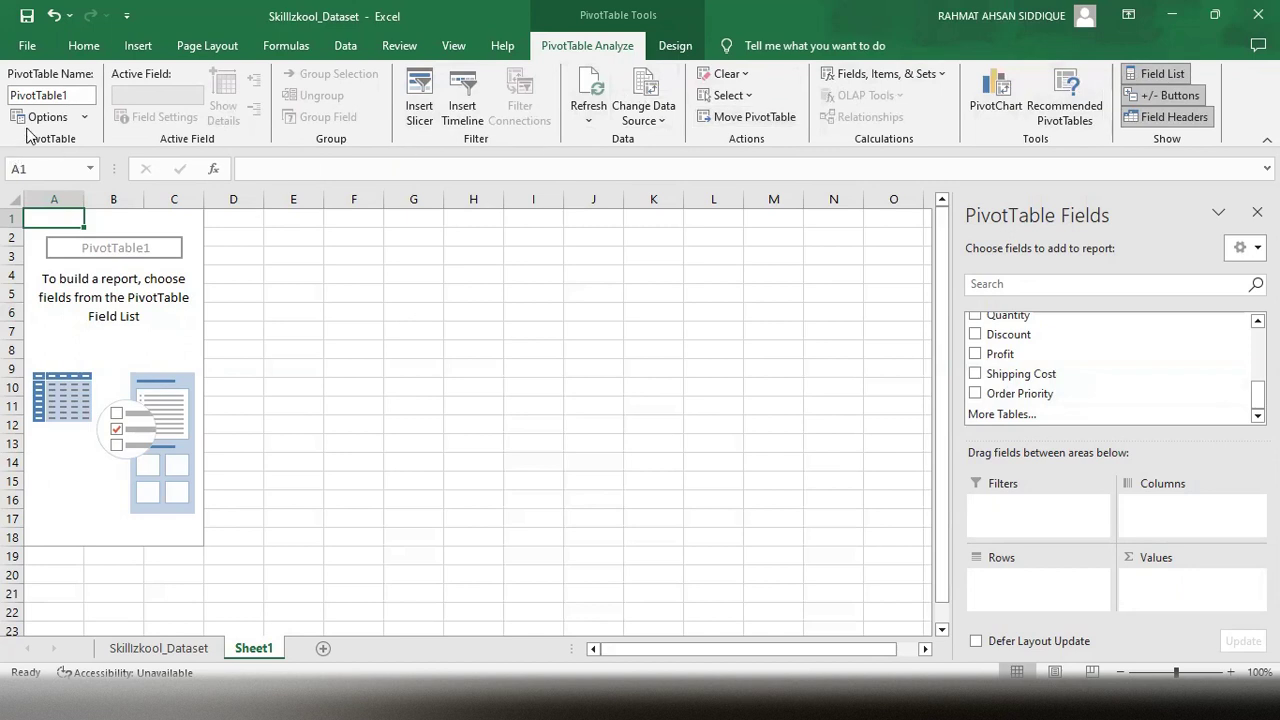
{"action": "left_click", "coordinate": [75, 99]}
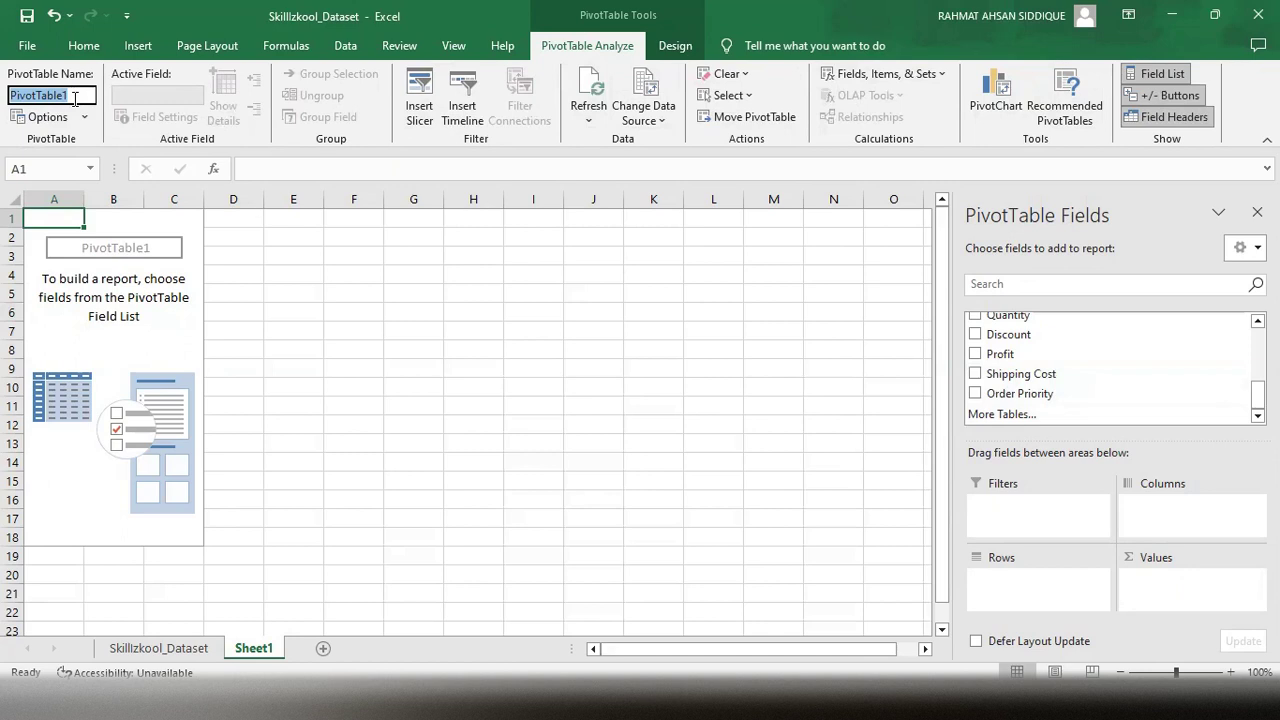
{"action": "type", "text": "Total Sale"}
Review the PivotTable Options for layout and format, totals and filters, display, printing, data and alt text, and close them unchanged.
{"action": "left_click", "coordinate": [84, 117]}
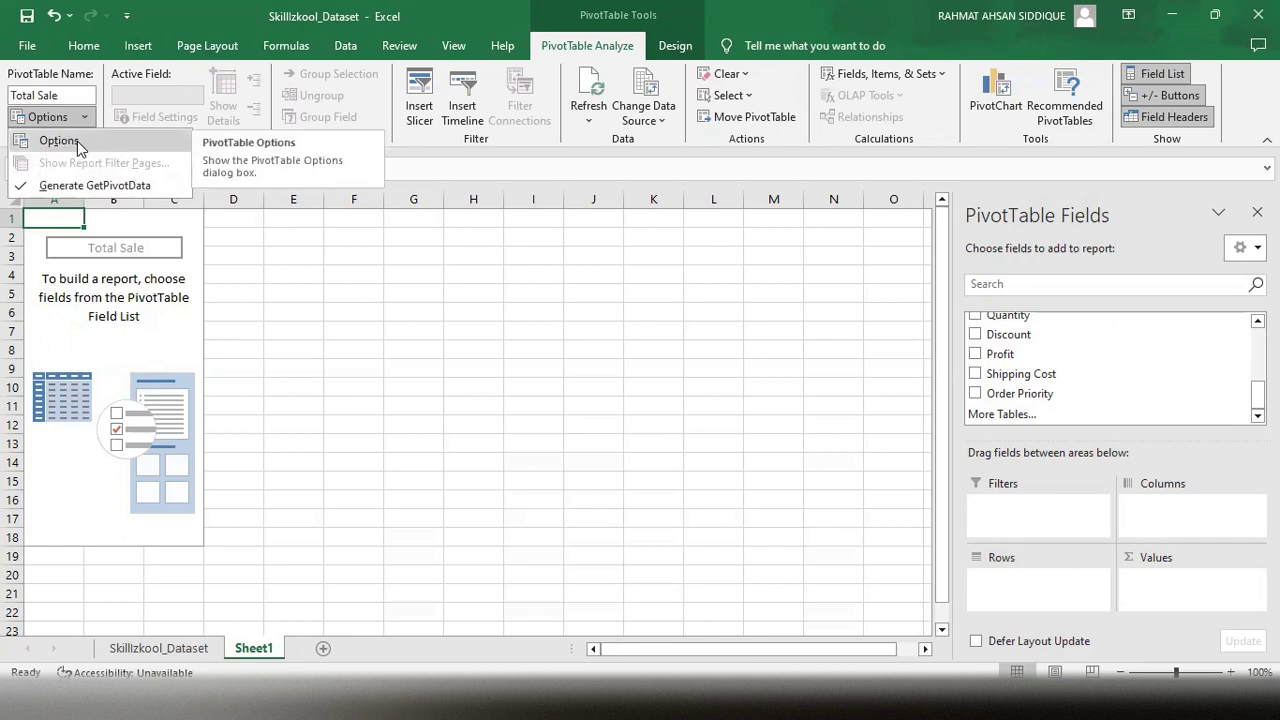
{"action": "left_click", "coordinate": [77, 141]}
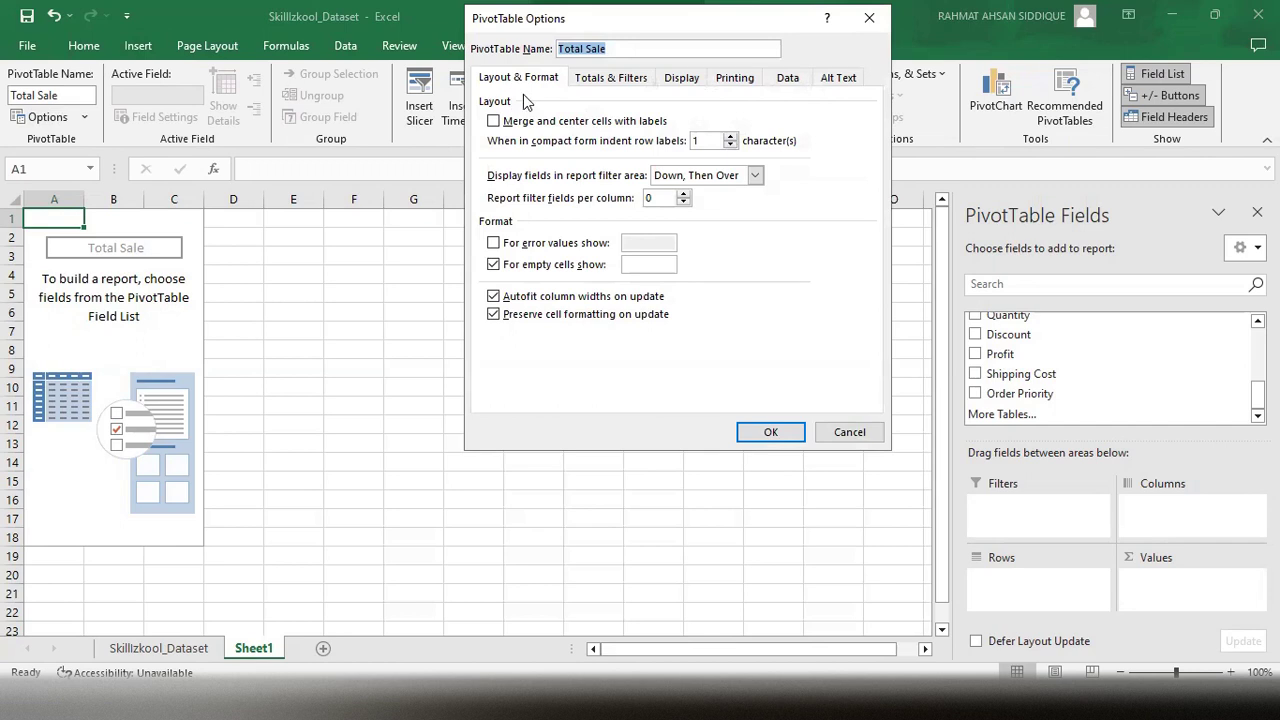
{"action": "left_click", "coordinate": [601, 84]}
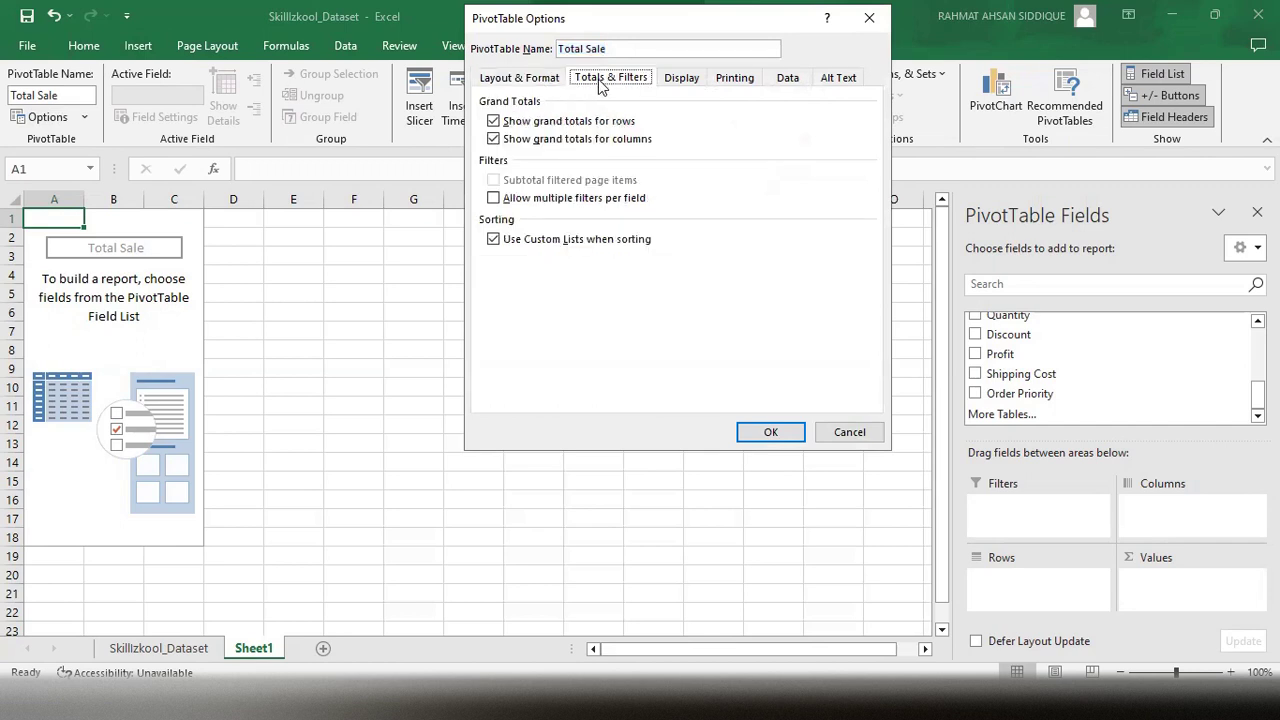
{"action": "left_click", "coordinate": [680, 88]}
{"action": "left_click", "coordinate": [733, 84]}
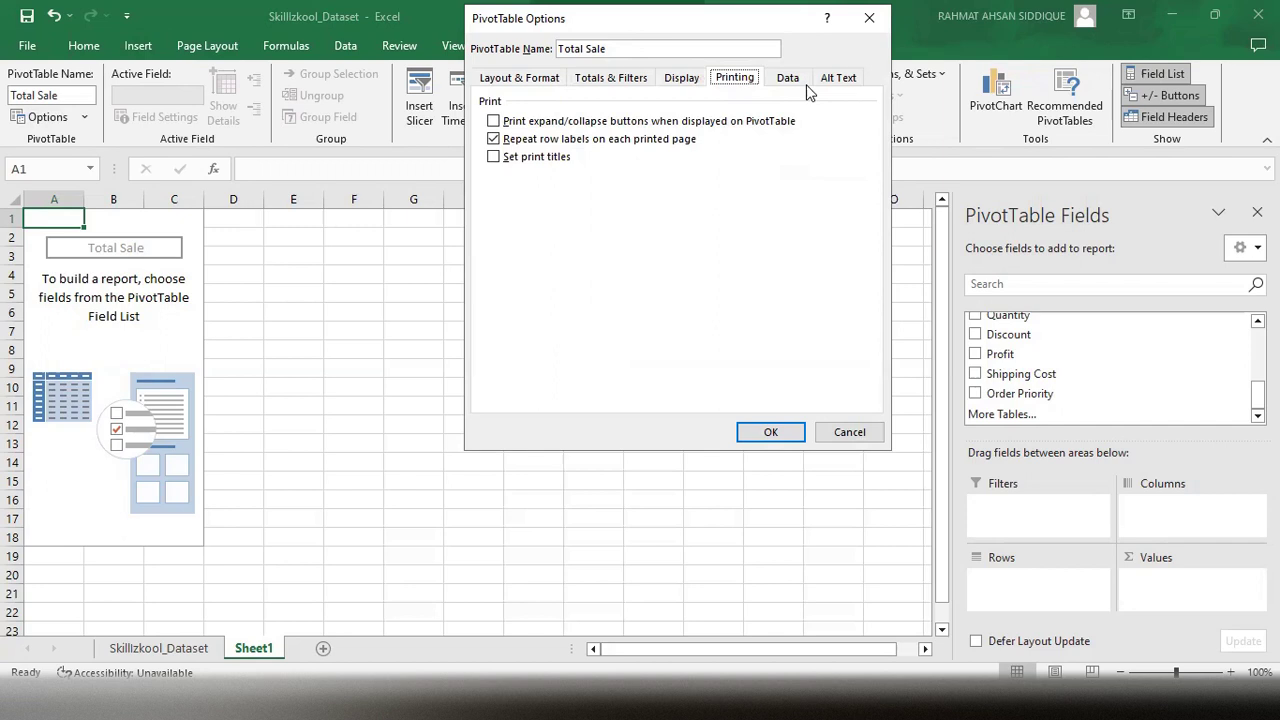
{"action": "left_click", "coordinate": [793, 82]}
{"action": "left_click", "coordinate": [842, 85]}
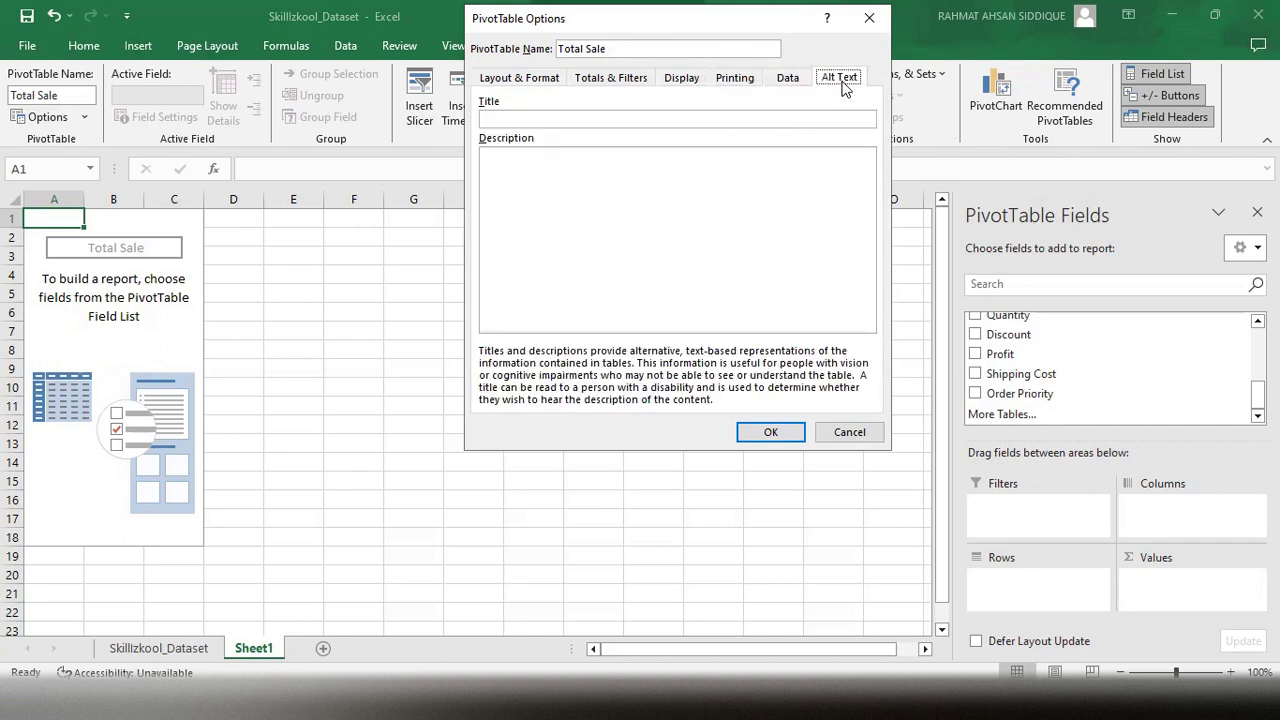
{"action": "left_click", "coordinate": [507, 85]}
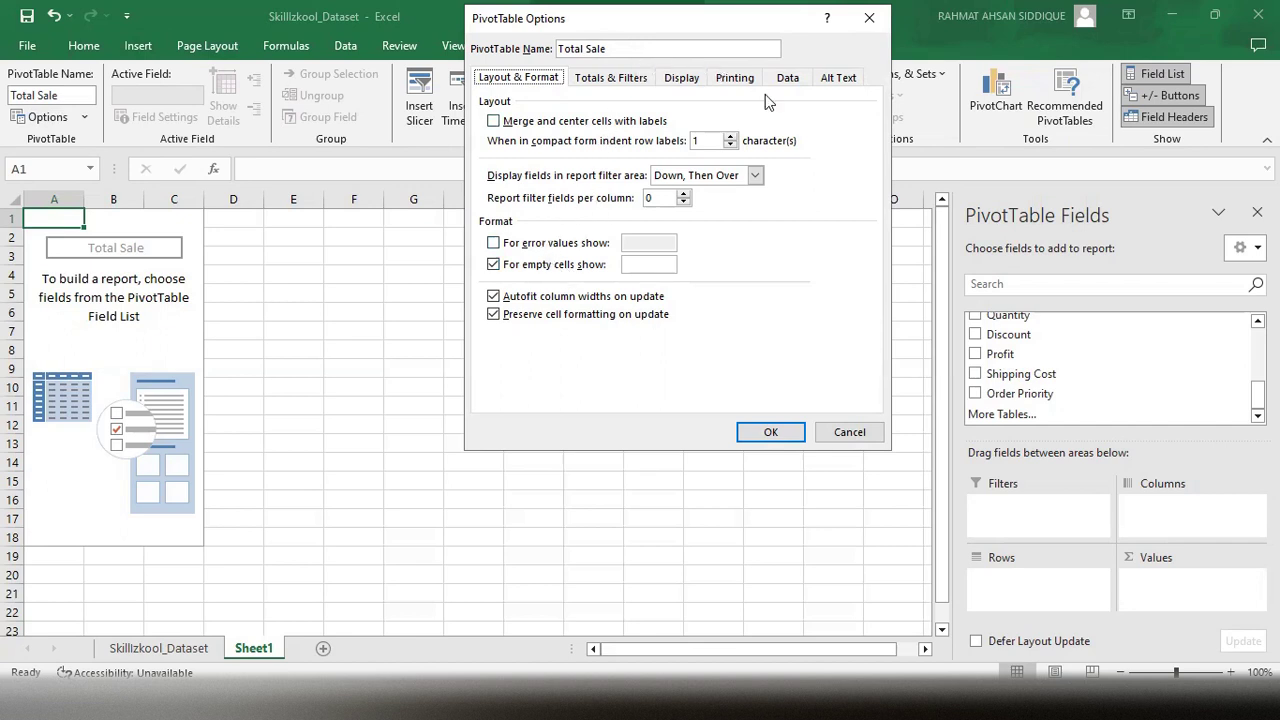
{"action": "left_click", "coordinate": [770, 430]}
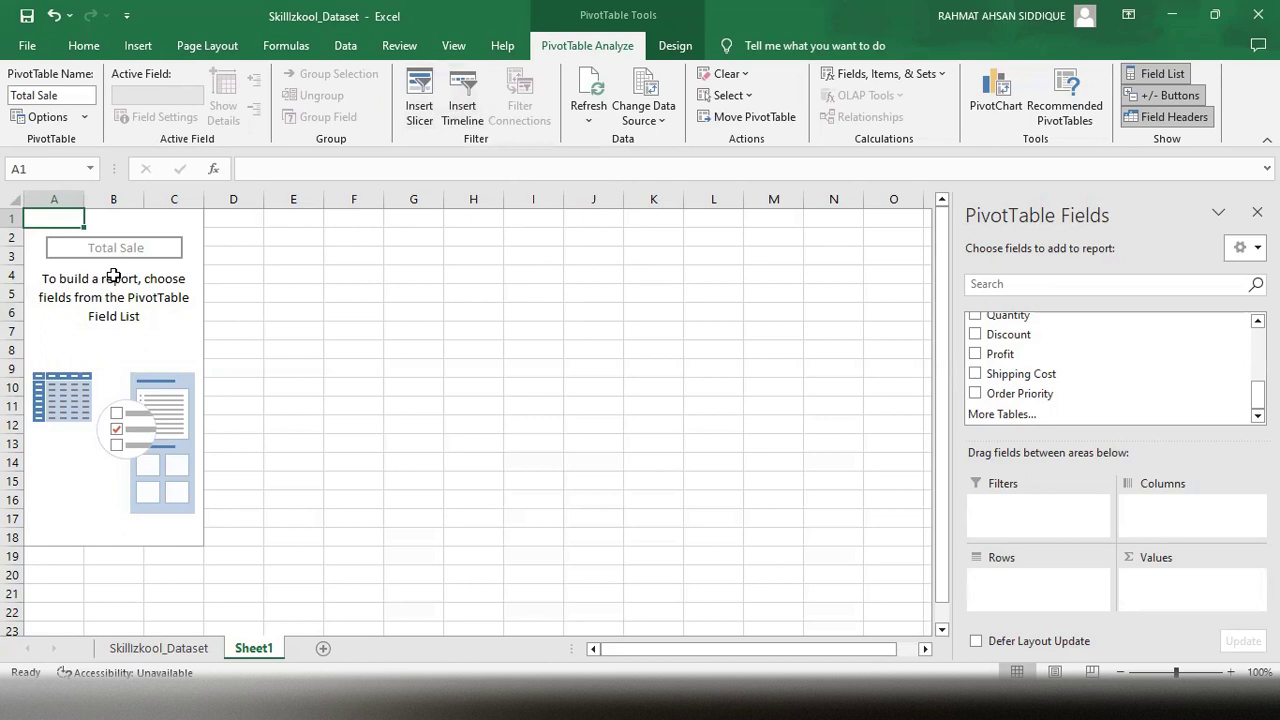
Add the Sales field to the Values area of the Total Sale PivotTable as a sum.
{"action": "scroll", "coordinate": [998, 400], "scroll_direction": "up", "scroll_amount": 1}
{"action": "scroll", "coordinate": [998, 400], "scroll_direction": "up", "scroll_amount": 4}
{"action": "scroll", "coordinate": [998, 402], "scroll_direction": "down", "scroll_amount": 5}
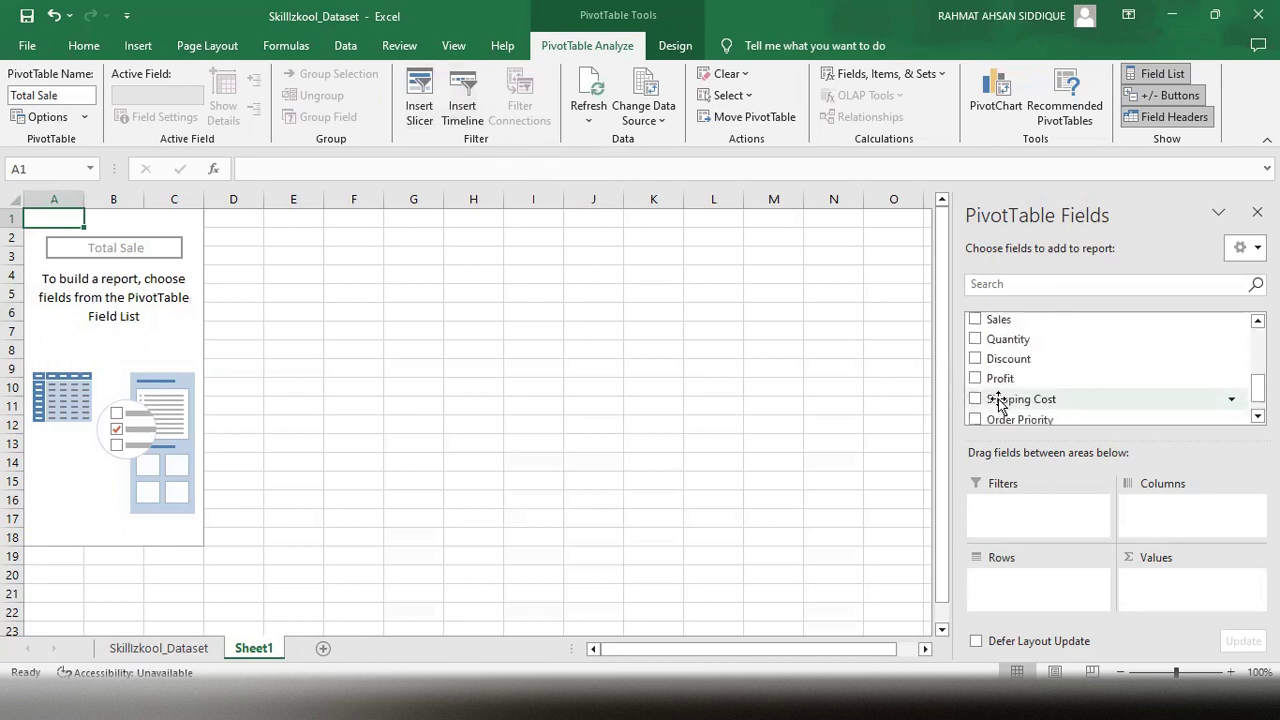
{"action": "scroll", "coordinate": [998, 402], "scroll_direction": "up", "scroll_amount": 3}
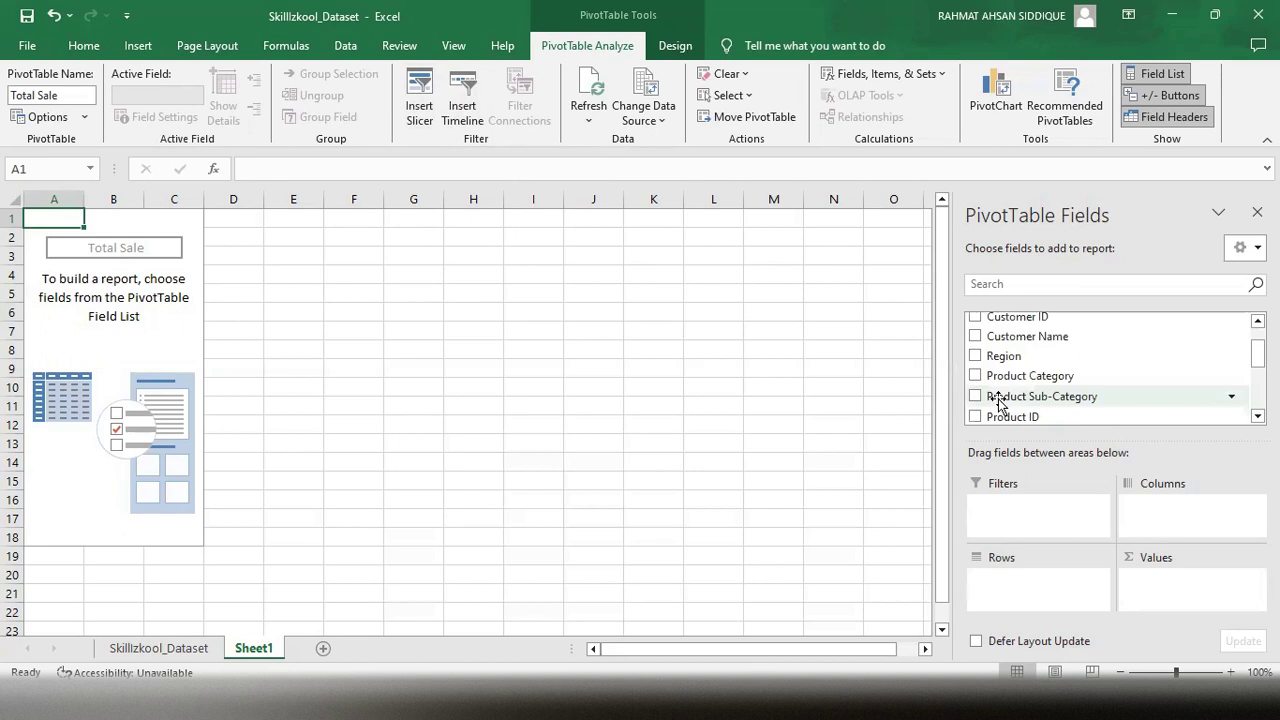
{"action": "scroll", "coordinate": [998, 400], "scroll_direction": "up", "scroll_amount": 1}
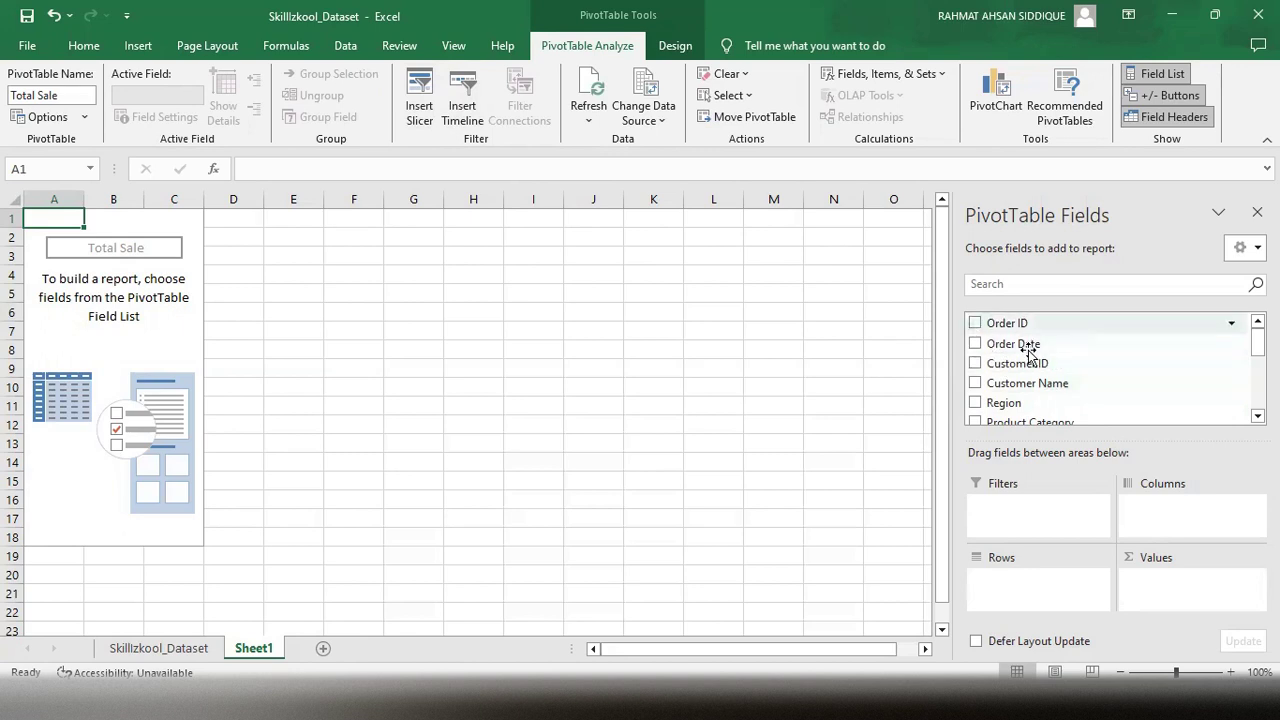
{"action": "scroll", "coordinate": [1023, 346], "scroll_direction": "down", "scroll_amount": 2}
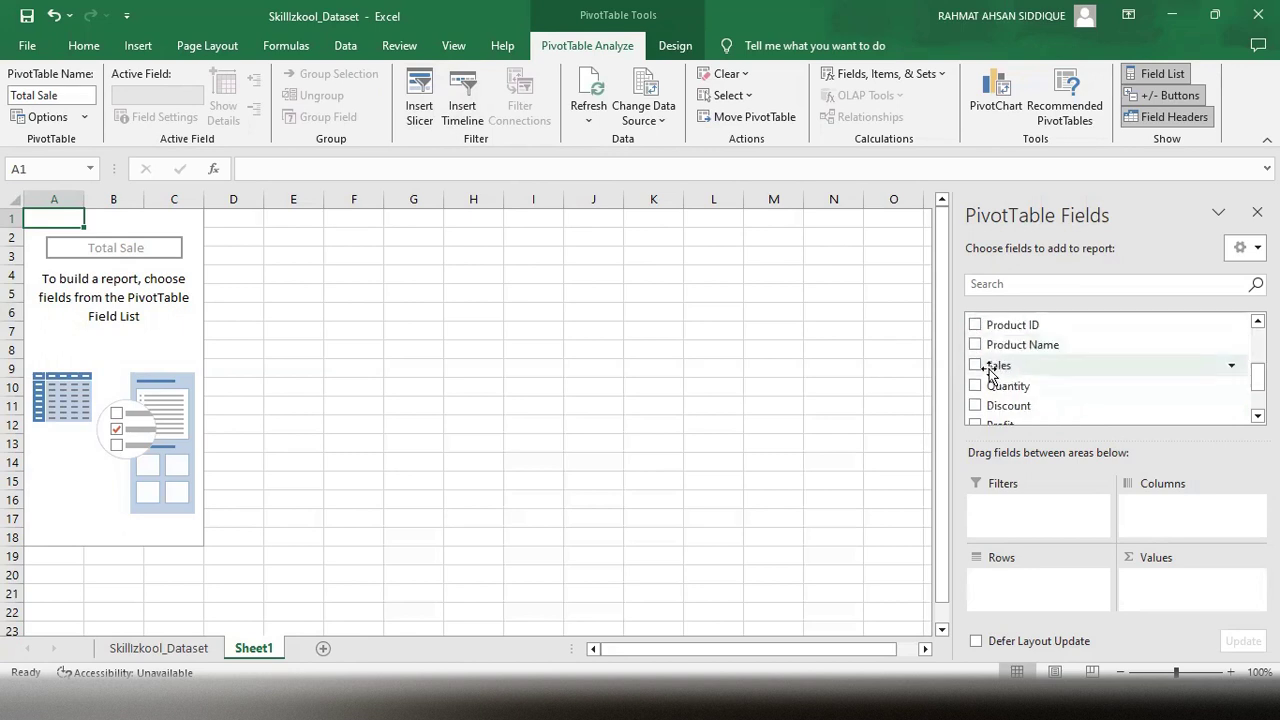
{"action": "left_click_drag", "start_coordinate": [992, 368], "coordinate": [1058, 450]}
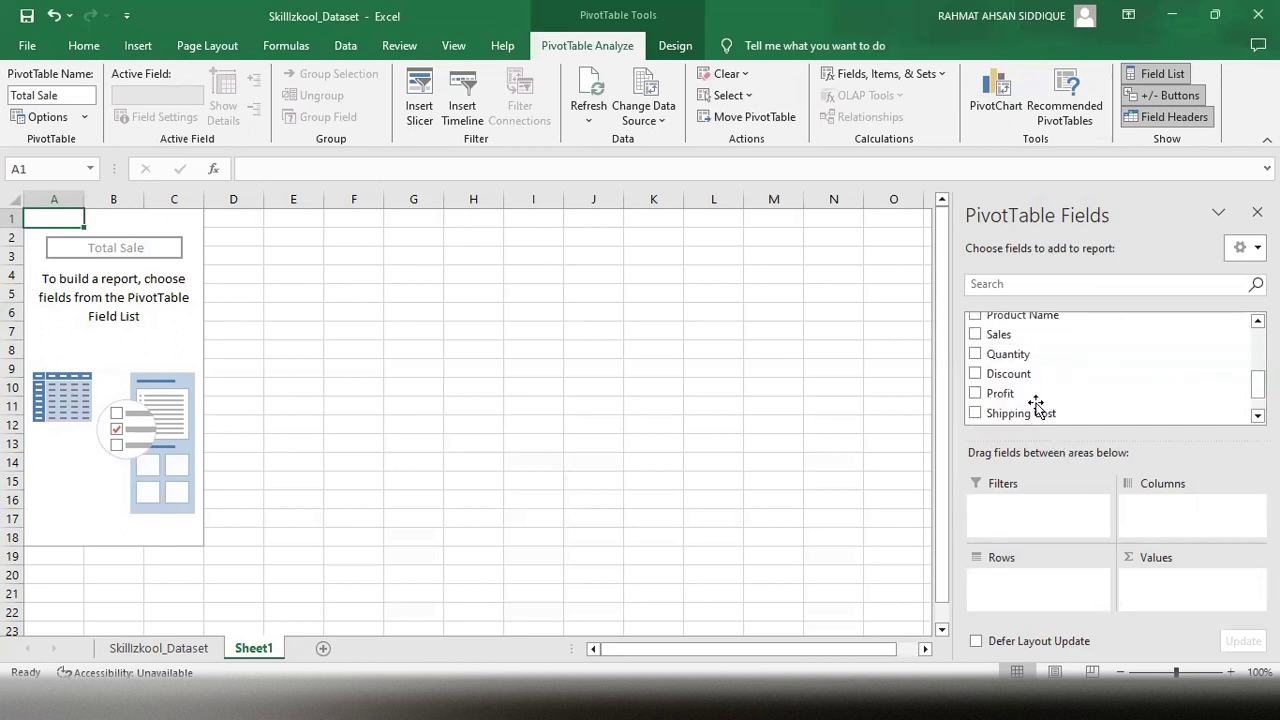
{"action": "left_click", "coordinate": [975, 335]}
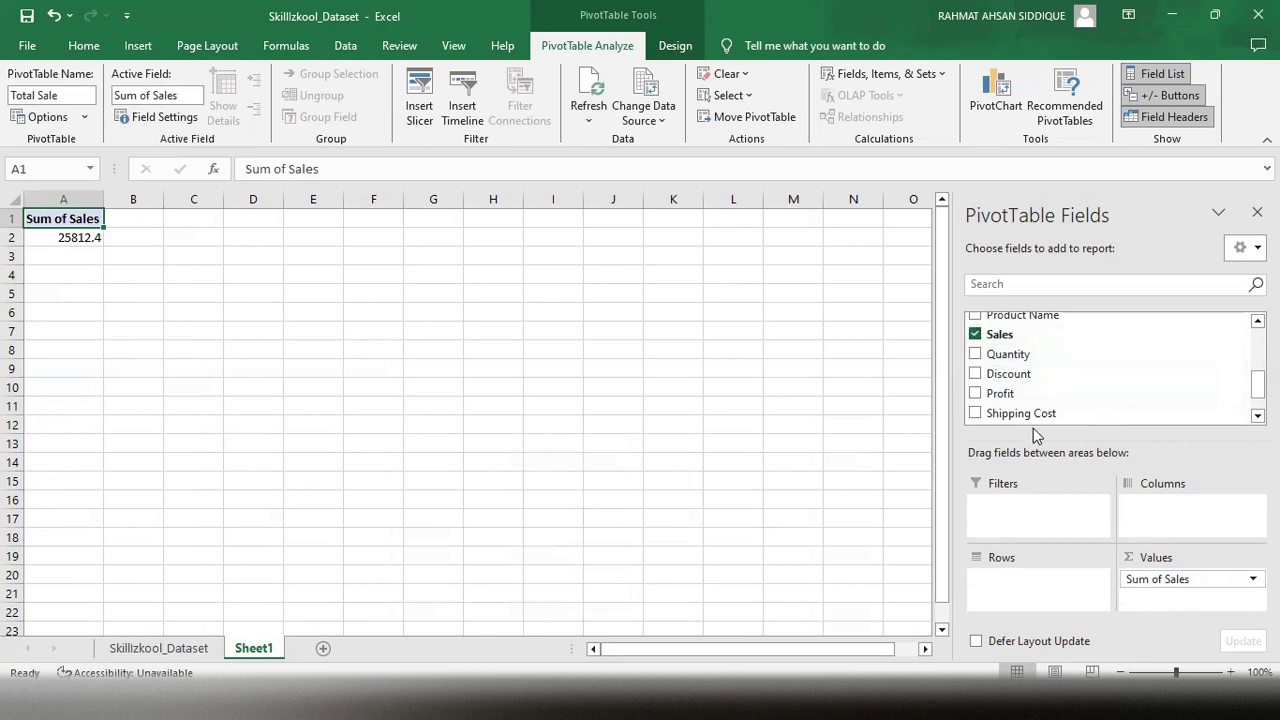
{"action": "left_click", "coordinate": [974, 337]}
{"action": "left_click_drag", "start_coordinate": [976, 337], "coordinate": [1172, 587]}
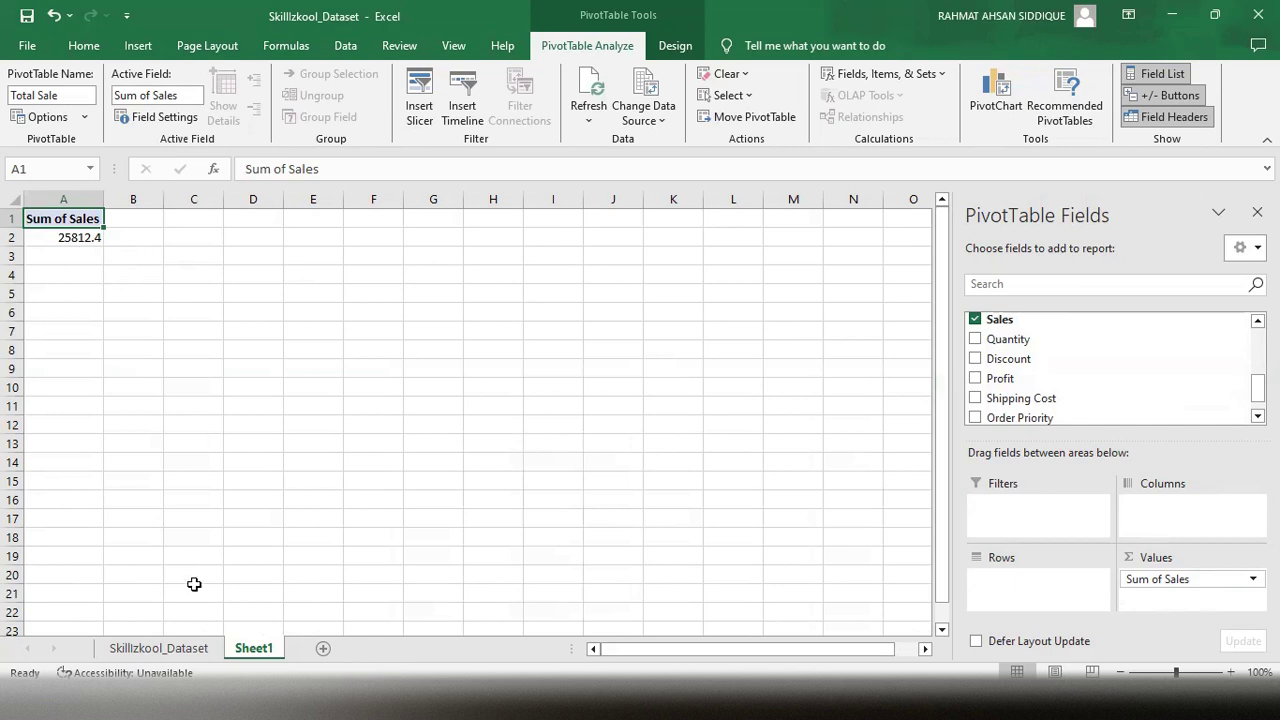
Check the Sales column in the source dataset sheet, and add the Region field to the Rows area of the PivotTable on Sheet1.
{"action": "left_click", "coordinate": [170, 650]}
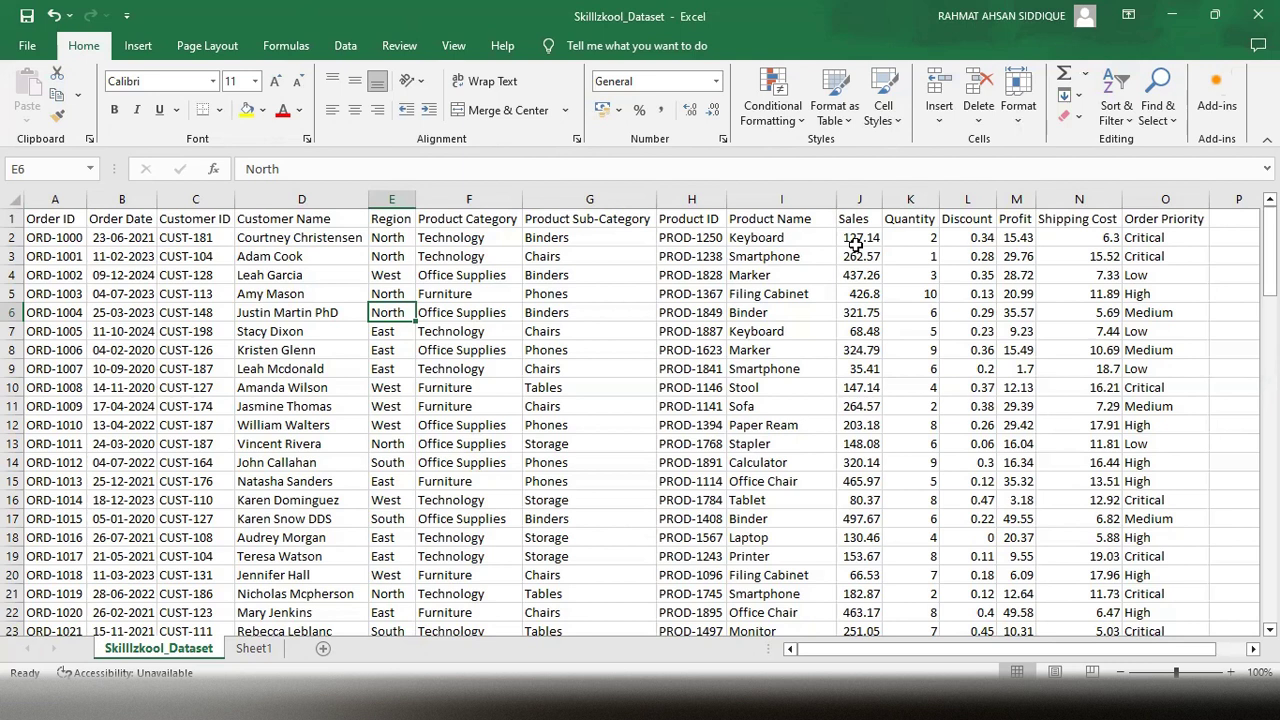
{"action": "left_click", "coordinate": [253, 648]}
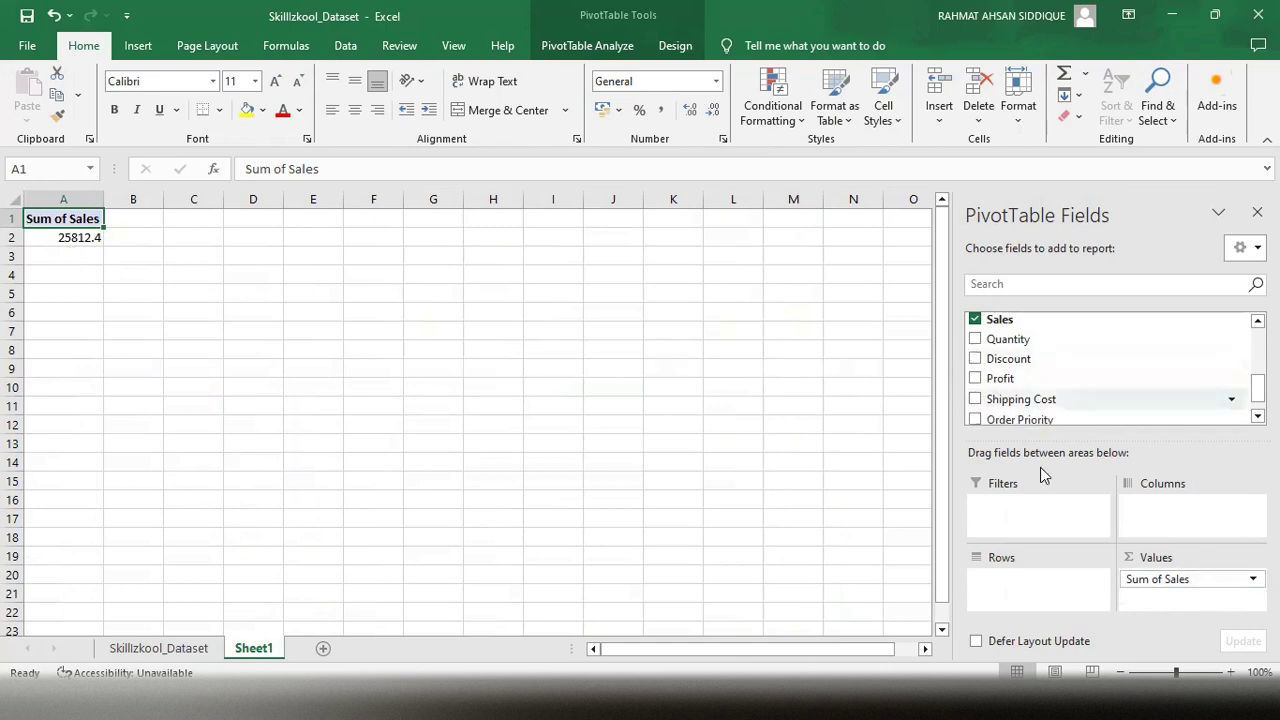
{"action": "scroll", "coordinate": [1028, 362], "scroll_direction": "up", "scroll_amount": 2}
{"action": "scroll", "coordinate": [1028, 362], "scroll_direction": "up", "scroll_amount": 3}
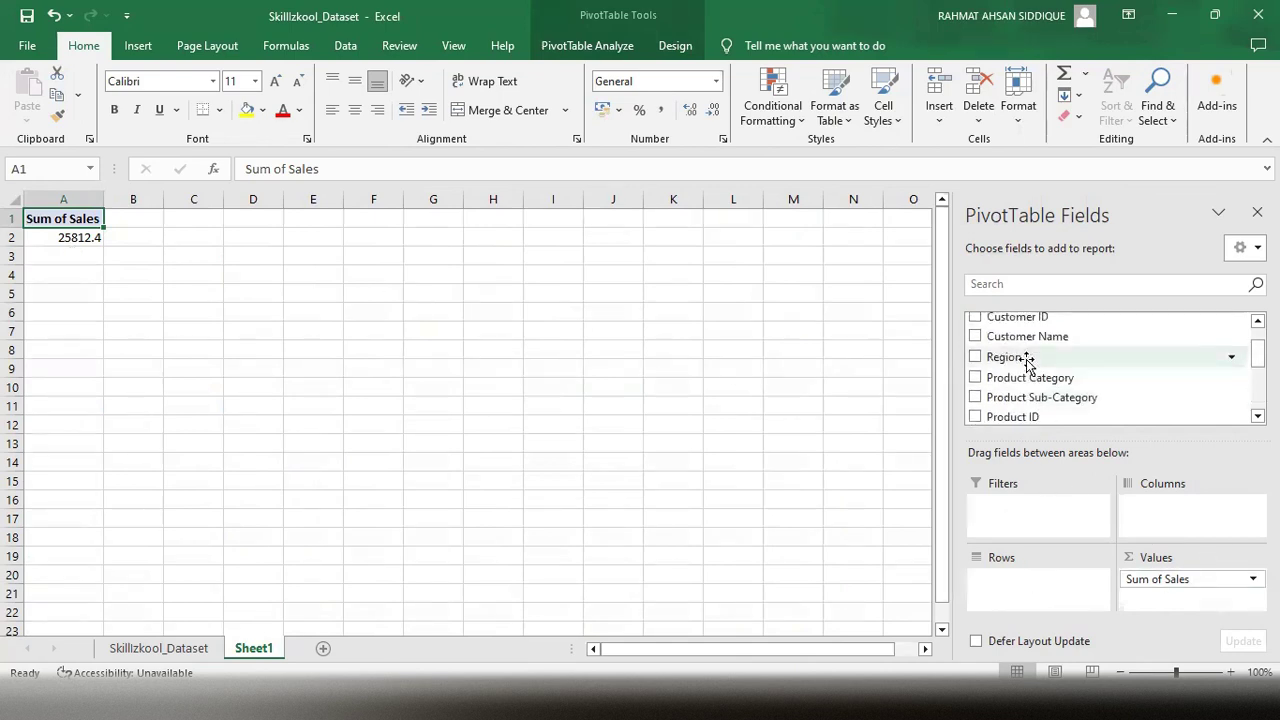
{"action": "scroll", "coordinate": [1028, 364], "scroll_direction": "down", "scroll_amount": 1}
{"action": "left_click_drag", "start_coordinate": [995, 362], "coordinate": [1006, 591]}
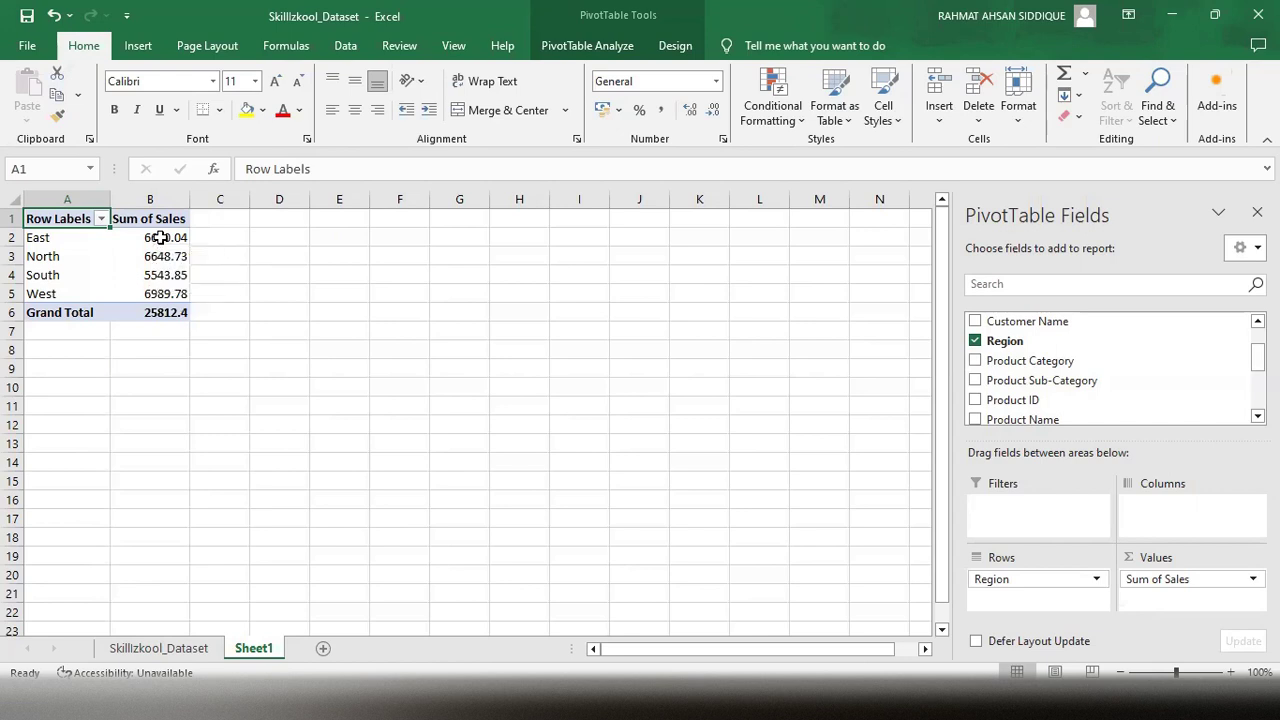
Remove Sum of Sales from the Values area and add the Sales field back to it.
{"action": "mouse_move", "coordinate": [164, 296]}
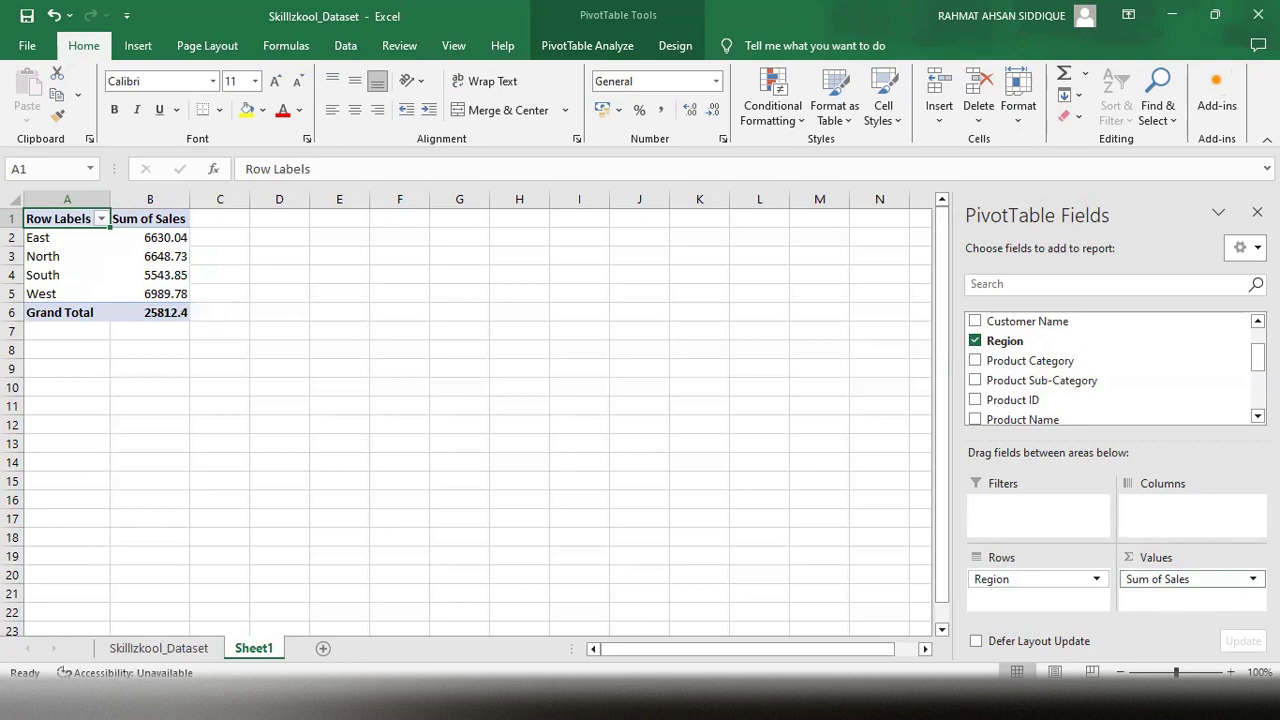
{"action": "left_click", "coordinate": [1190, 579]}
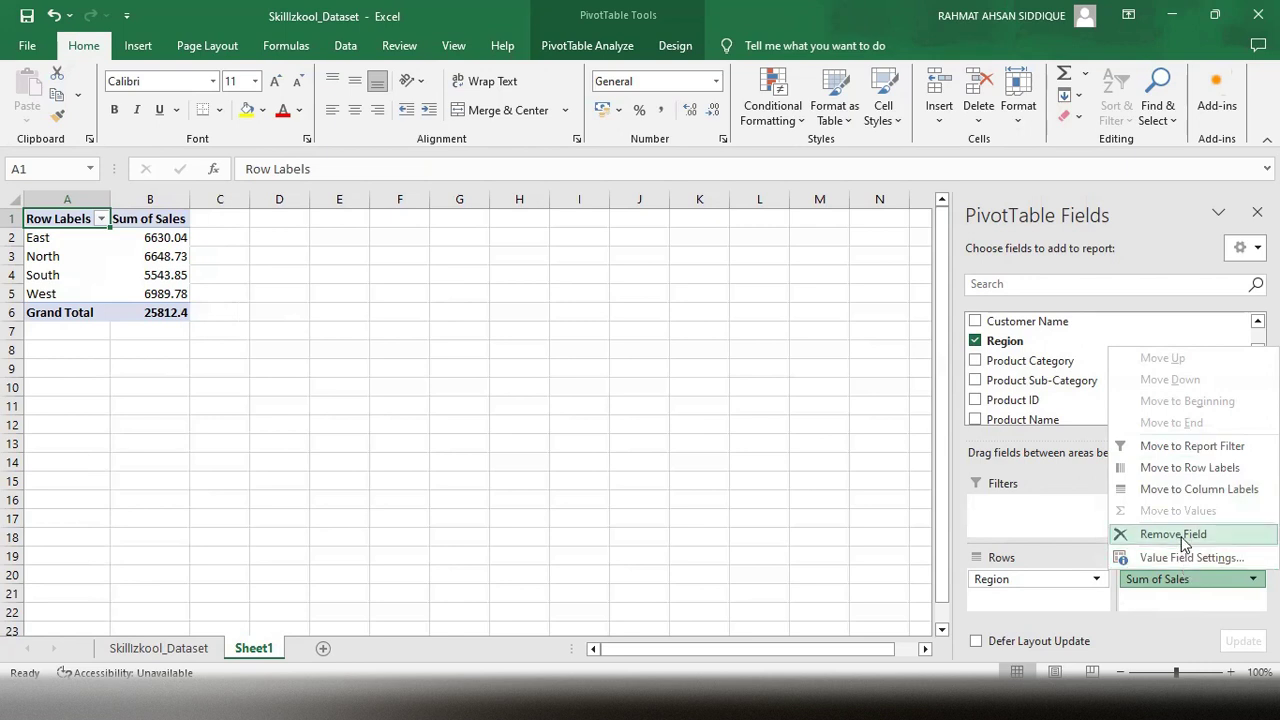
{"action": "left_click", "coordinate": [1192, 606]}
{"action": "left_click_drag", "start_coordinate": [1180, 580], "coordinate": [883, 493]}
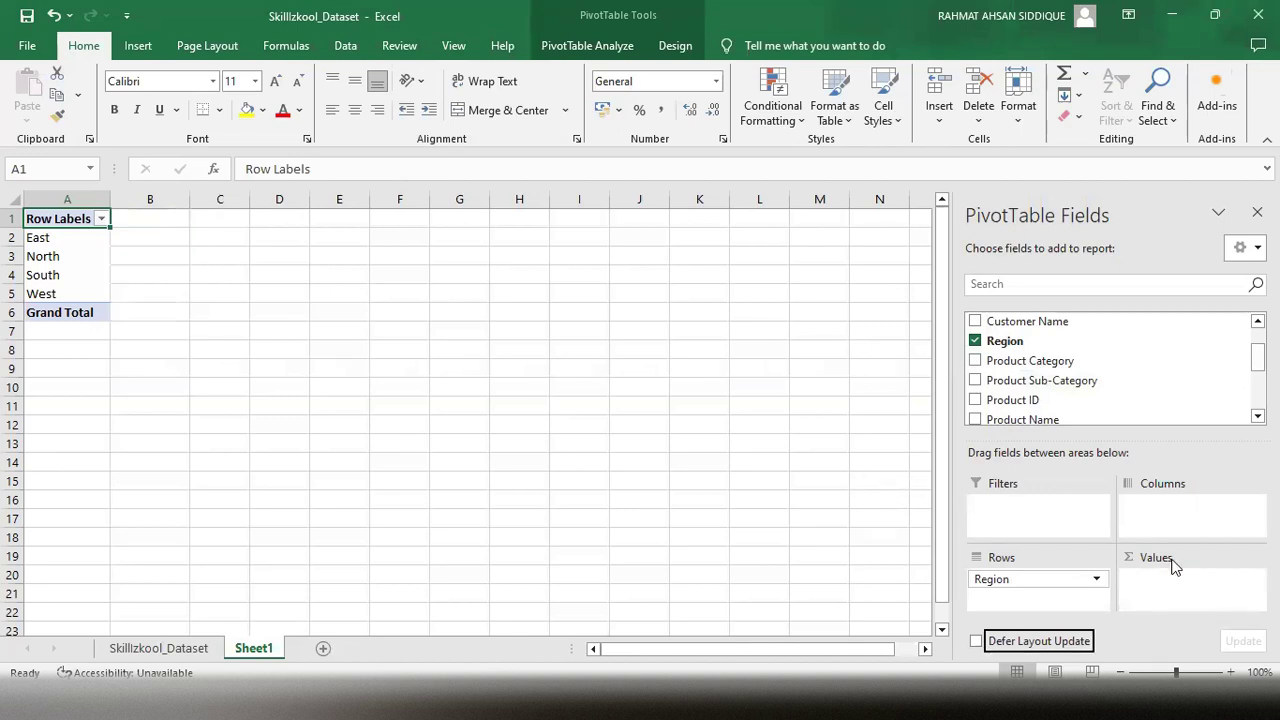
{"action": "scroll", "coordinate": [1043, 375], "scroll_direction": "down", "scroll_amount": 2}
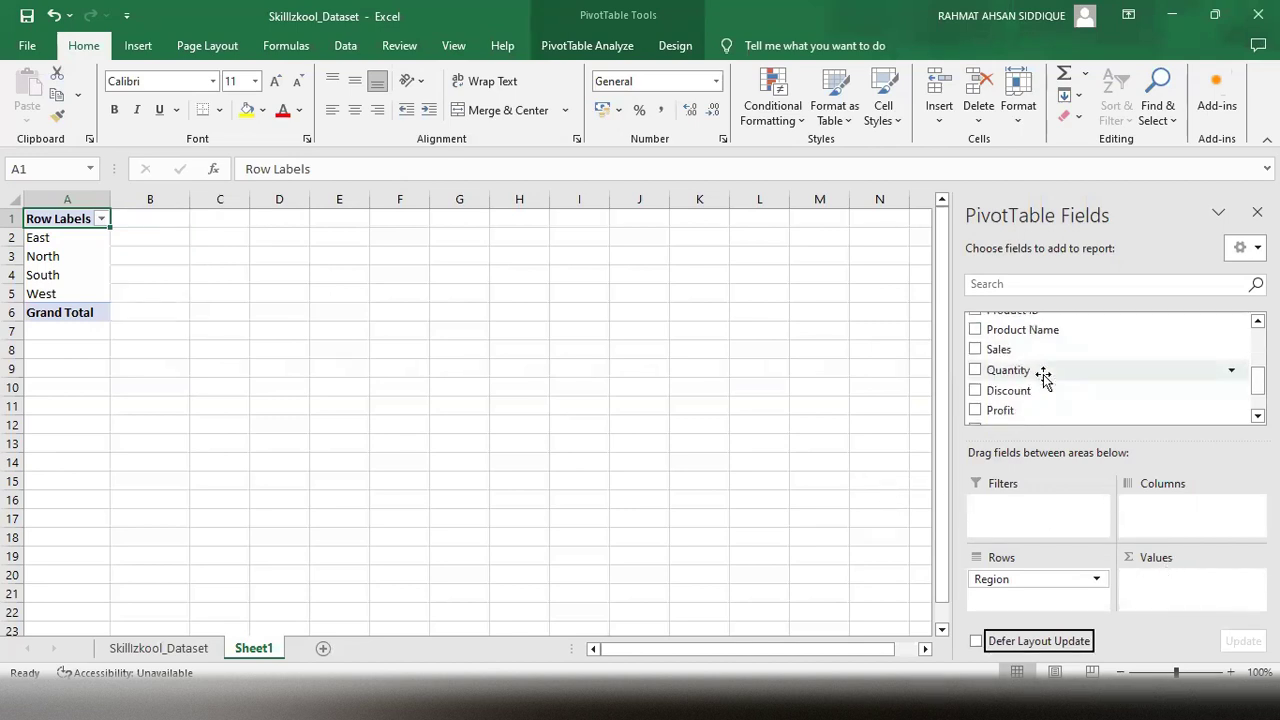
{"action": "left_click_drag", "start_coordinate": [1000, 353], "coordinate": [1184, 589]}
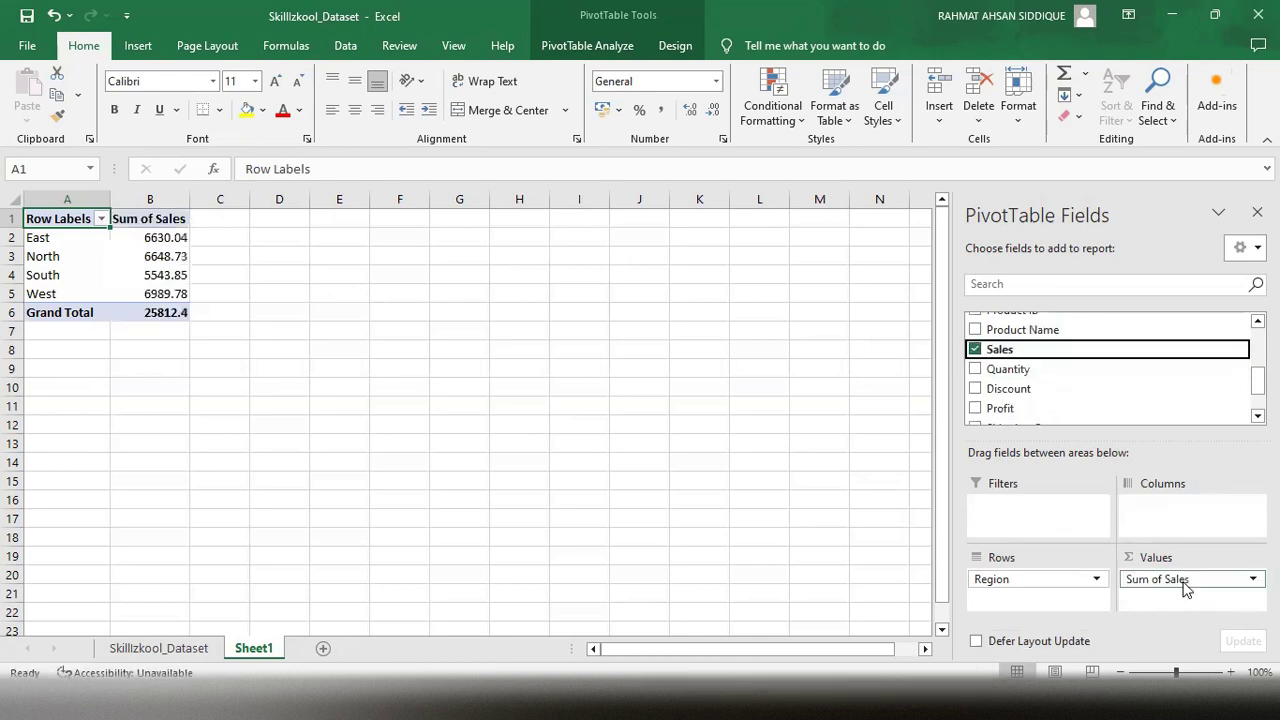
Change the summary calculation of the Sales value field to Average.
{"action": "left_click", "coordinate": [1185, 582]}
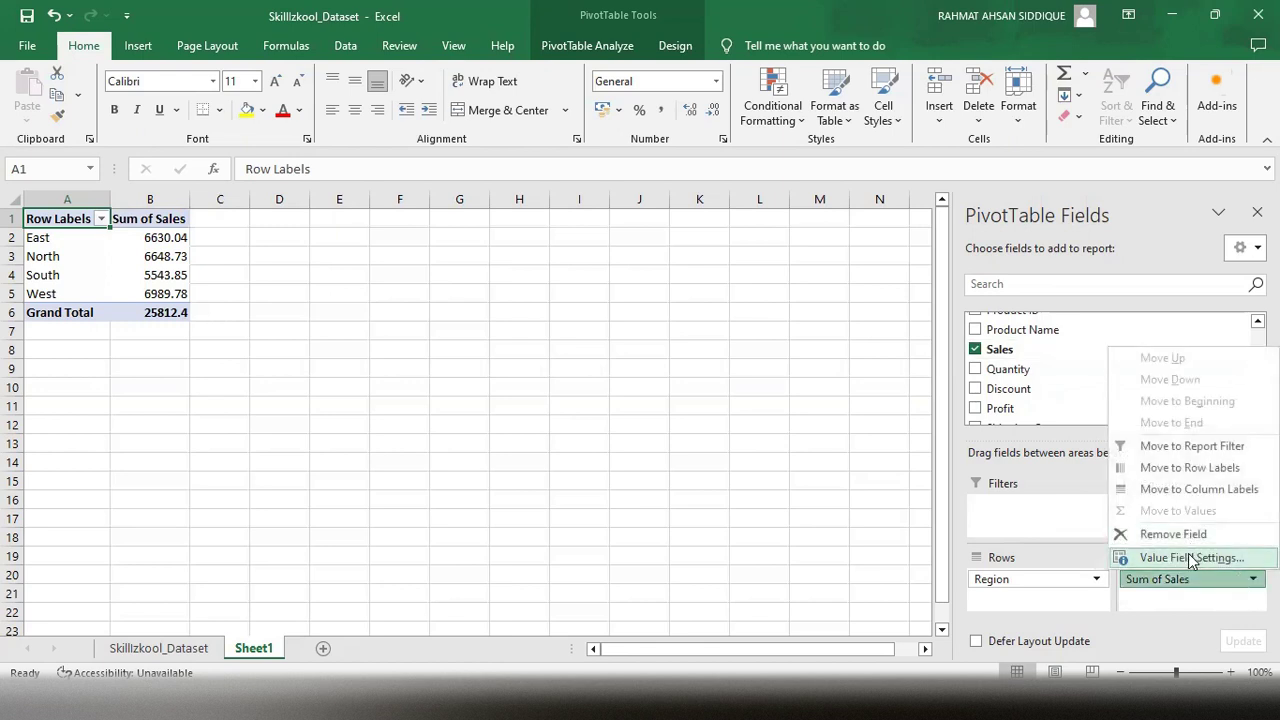
{"action": "left_click", "coordinate": [1190, 558]}
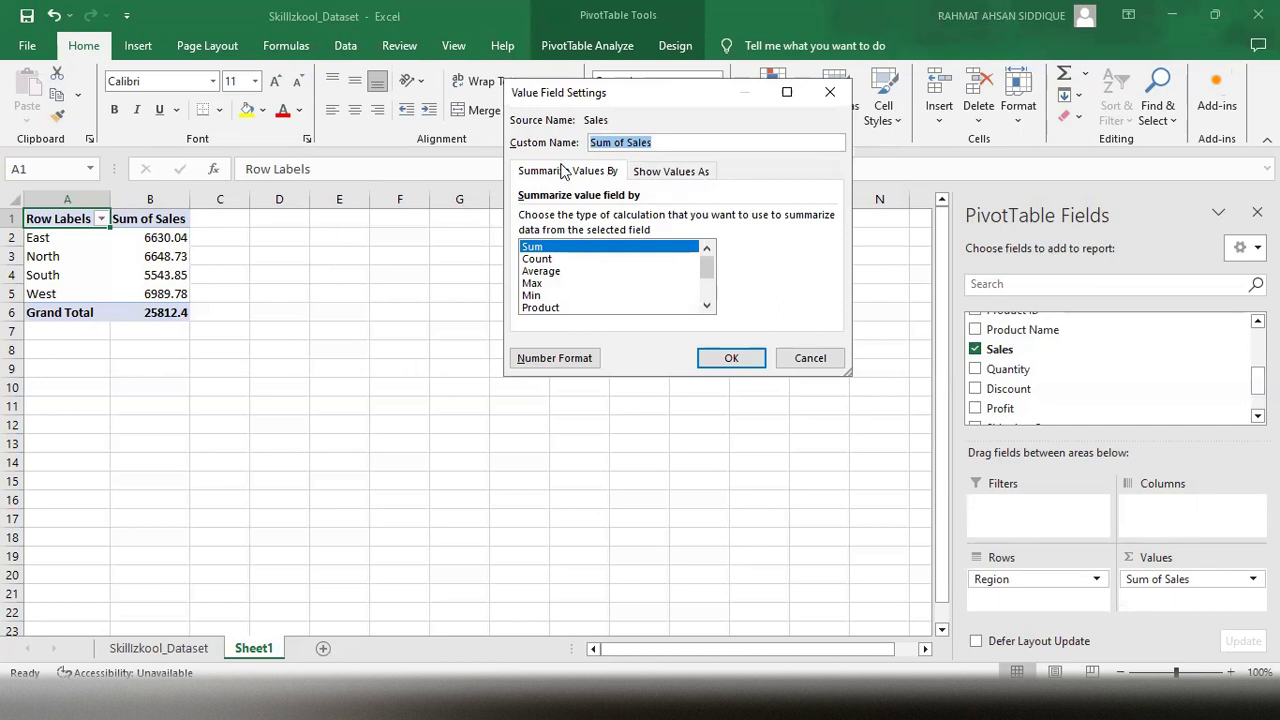
{"action": "left_click", "coordinate": [552, 272]}
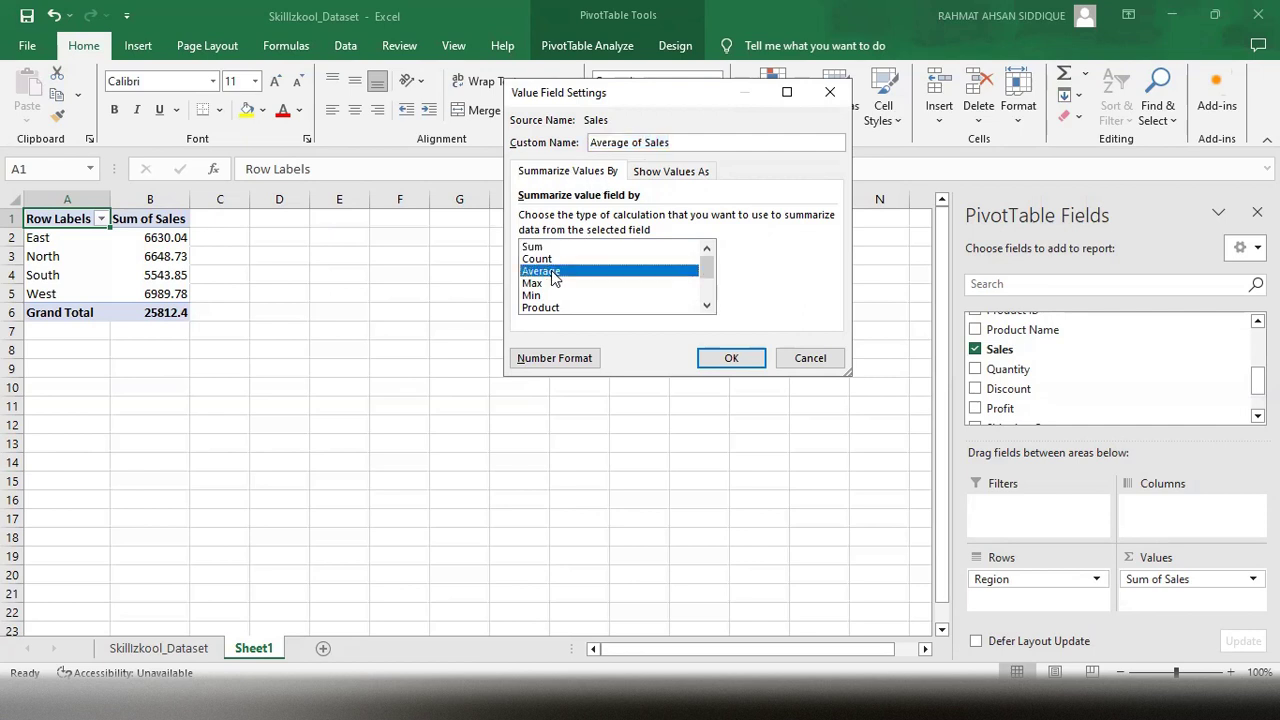
{"action": "left_click", "coordinate": [741, 360]}
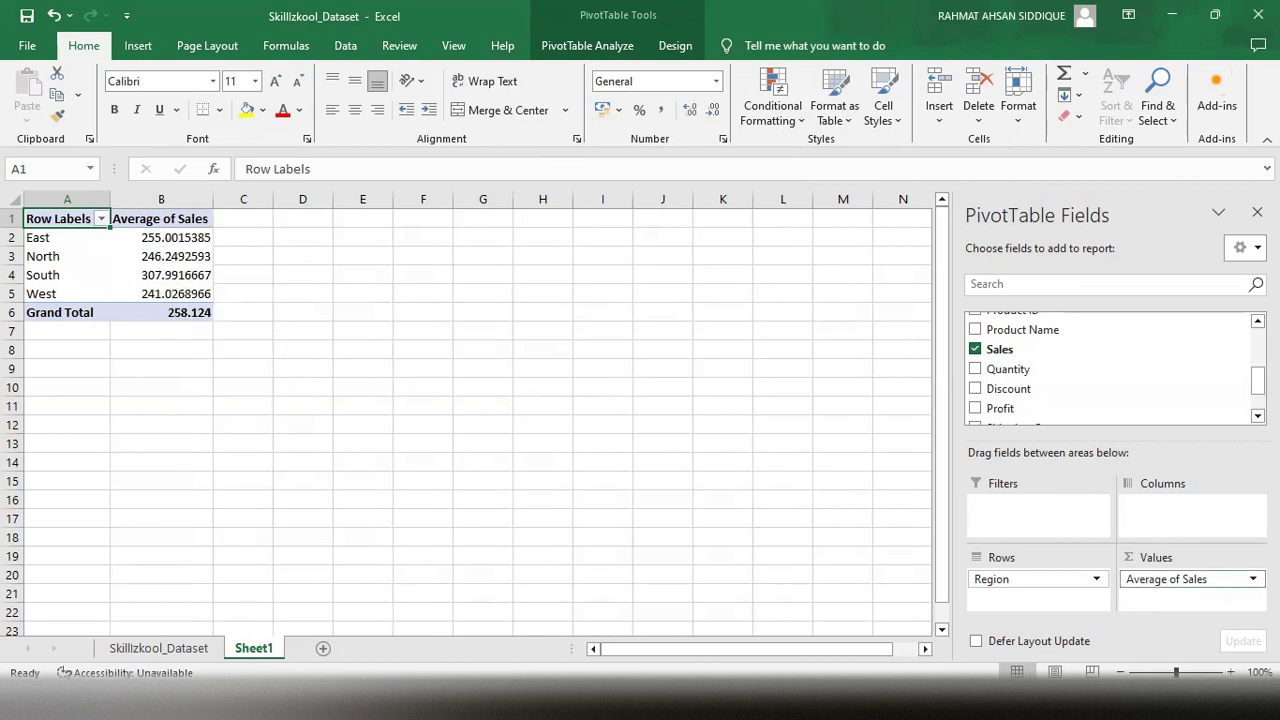
Apply the custom number format 0.00 to the Average of Sales value field.
{"action": "left_click", "coordinate": [1195, 579]}
{"action": "left_click", "coordinate": [1199, 558]}
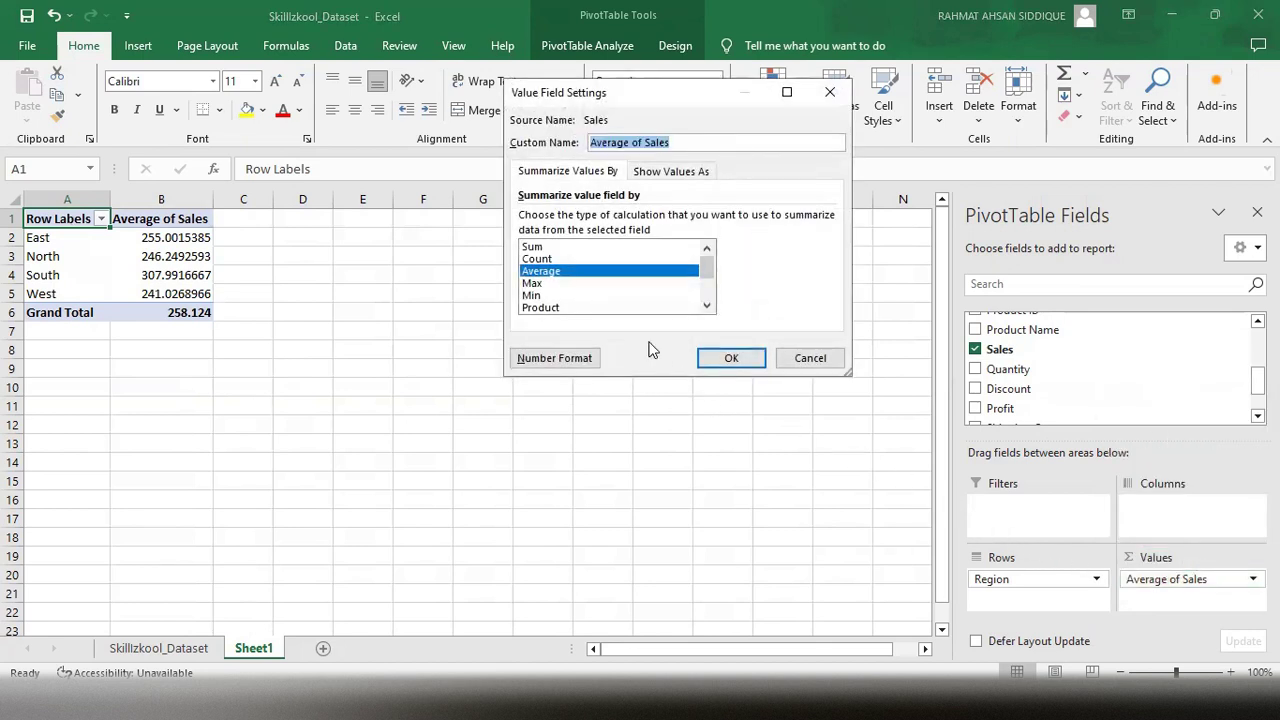
{"action": "left_click", "coordinate": [553, 360]}
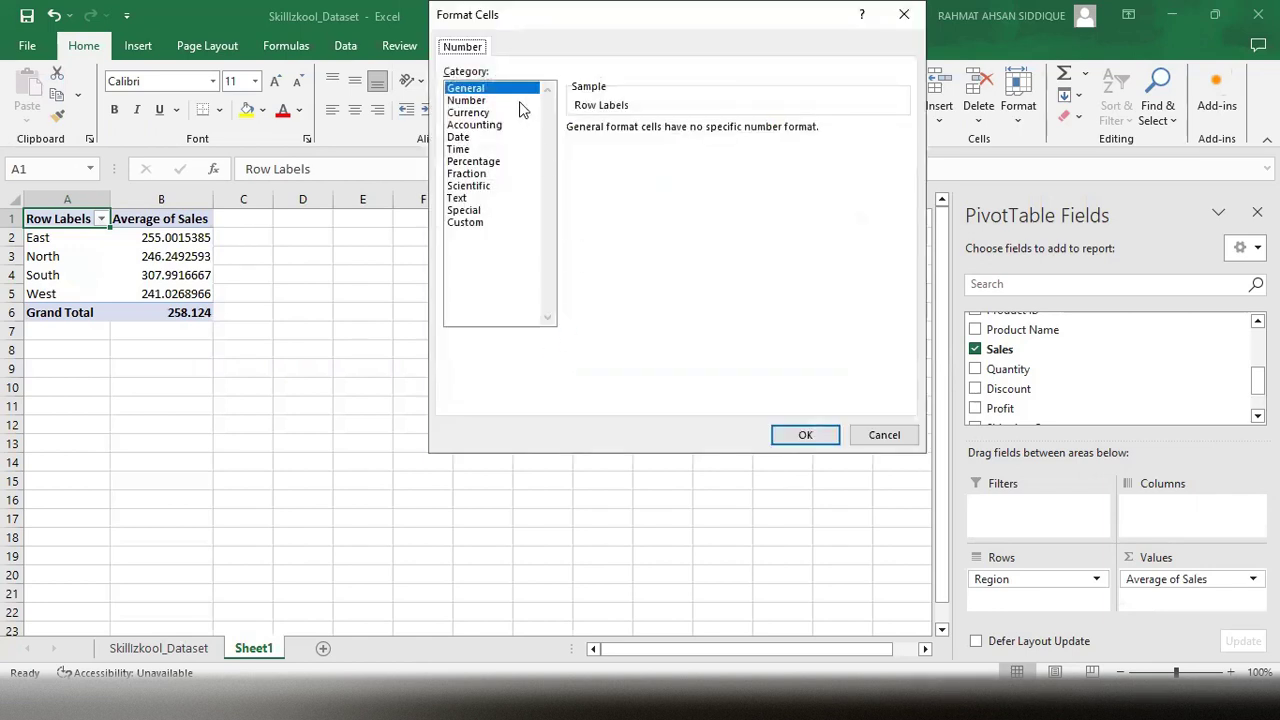
{"action": "left_click", "coordinate": [470, 222]}
{"action": "left_click", "coordinate": [622, 143]}
{"action": "key", "text": "BackSpace"}
{"action": "key", "text": "BackSpace"}
{"action": "key", "text": "BackSpace"}
{"action": "key", "text": "BackSpace"}
{"action": "key", "text": "BackSpace"}
{"action": "key", "text": "BackSpace"}
{"action": "key", "text": "BackSpace"}
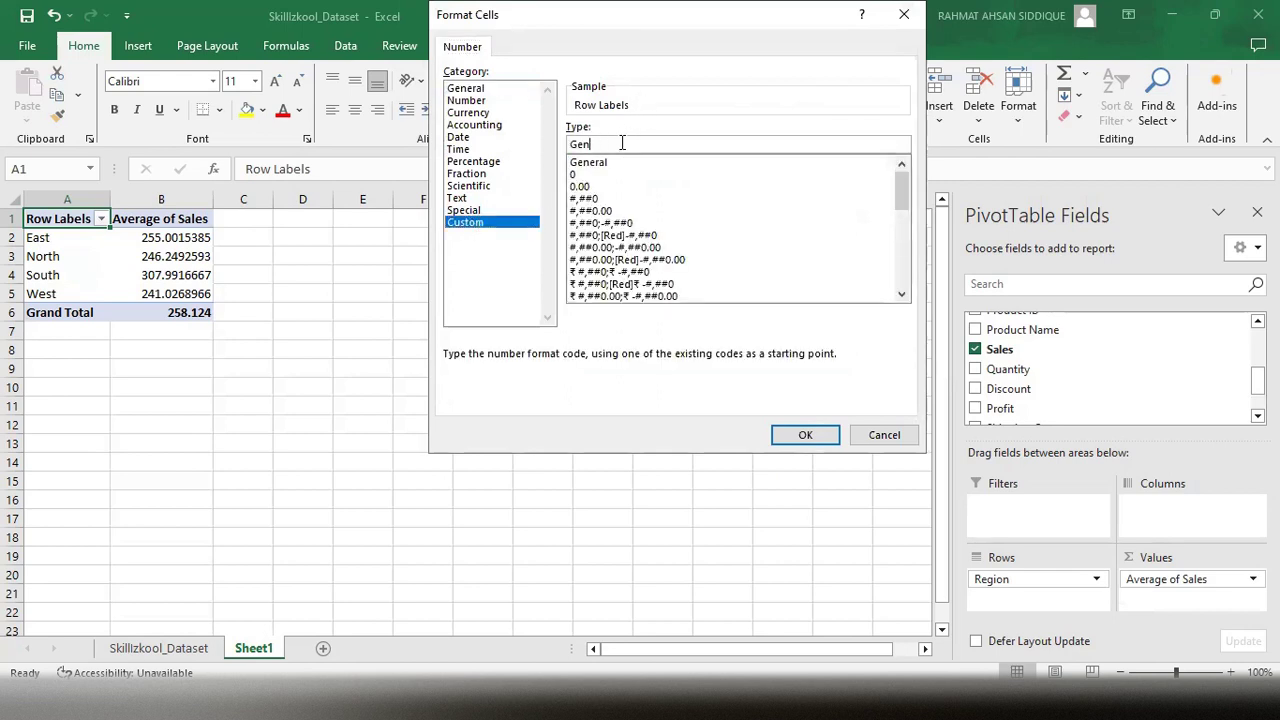
{"action": "type", "text": "0.00"}
{"action": "left_click", "coordinate": [813, 440]}
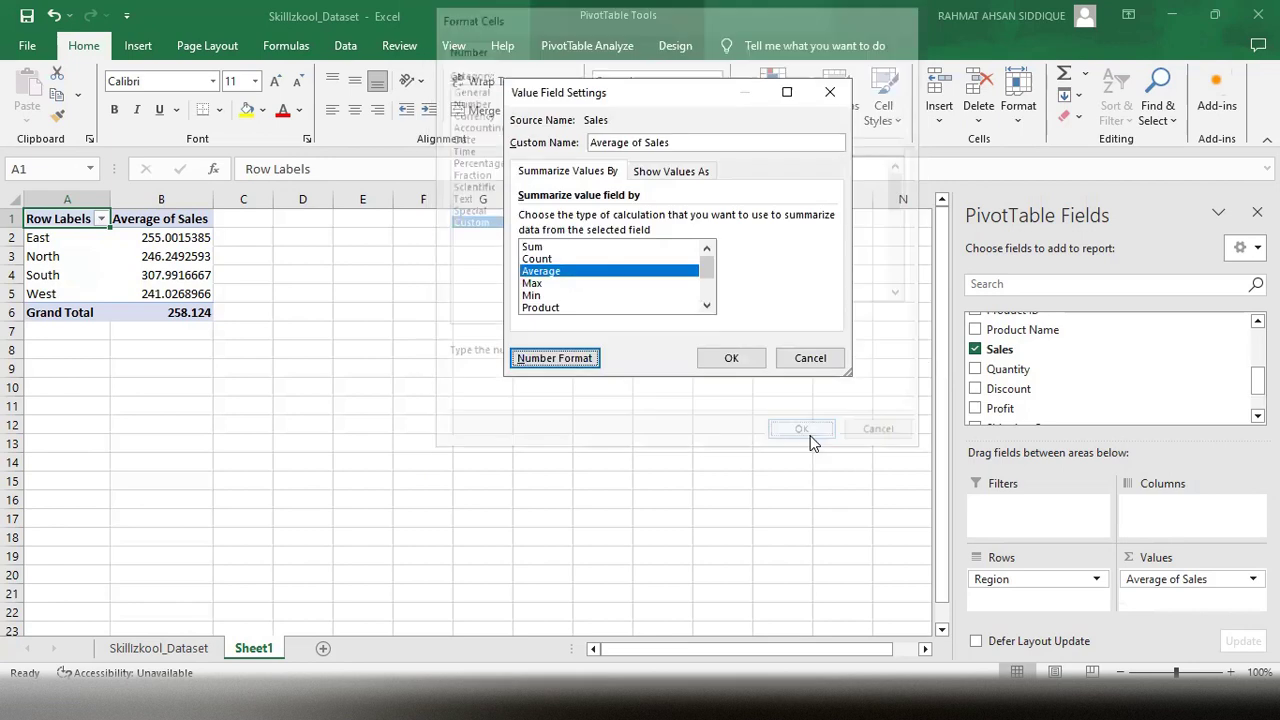
{"action": "left_click", "coordinate": [747, 361]}
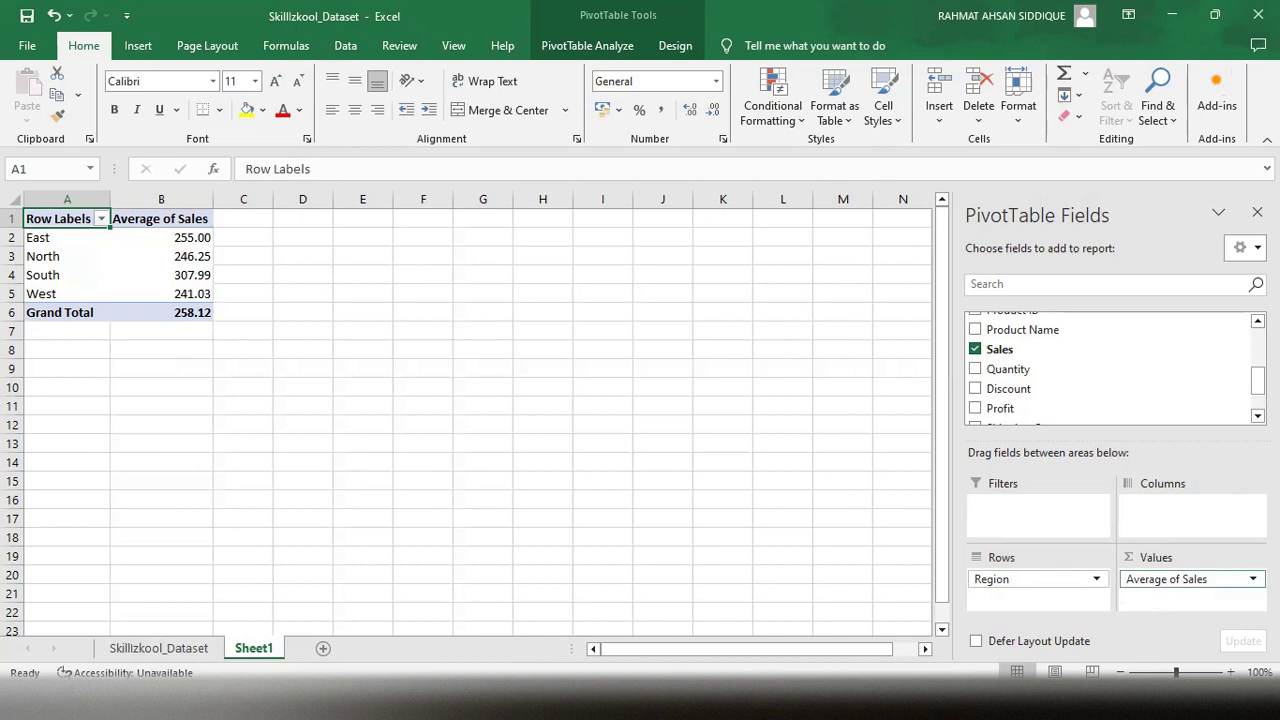
Review the summary calculations available for the Average of Sales value field, from Sum to Varp.
{"action": "left_click", "coordinate": [1230, 579]}
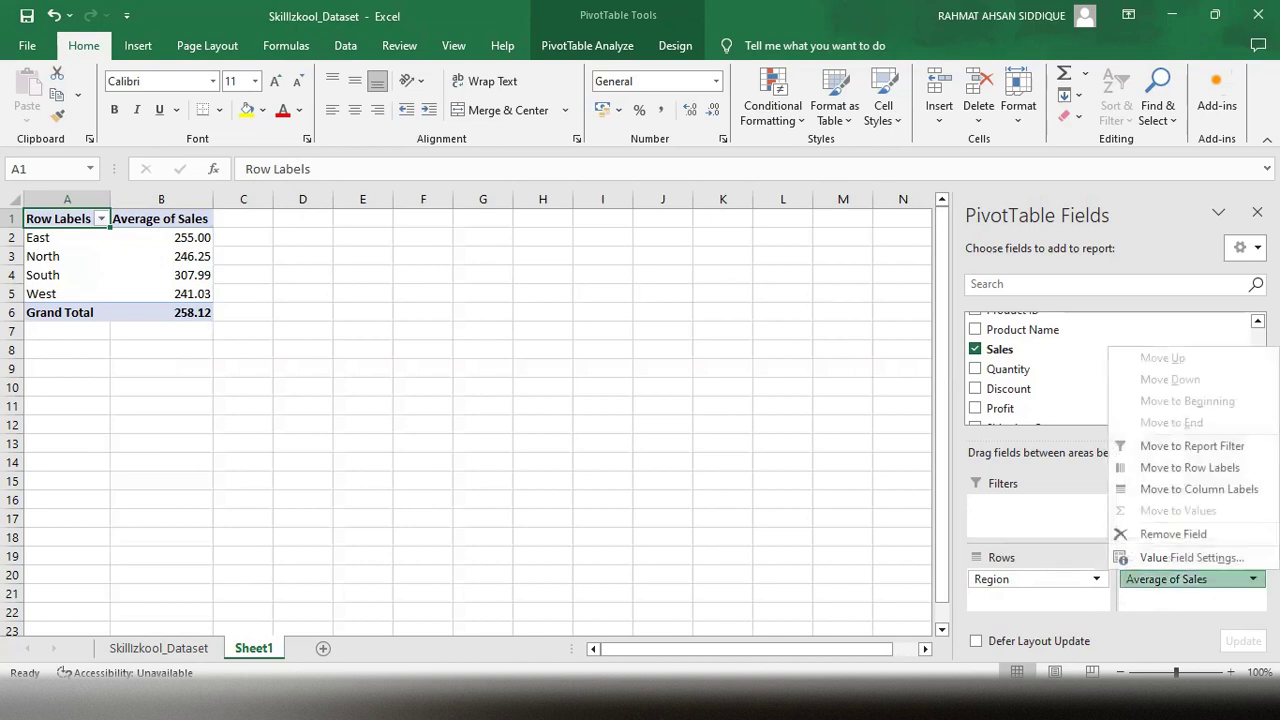
{"action": "left_click", "coordinate": [1203, 558]}
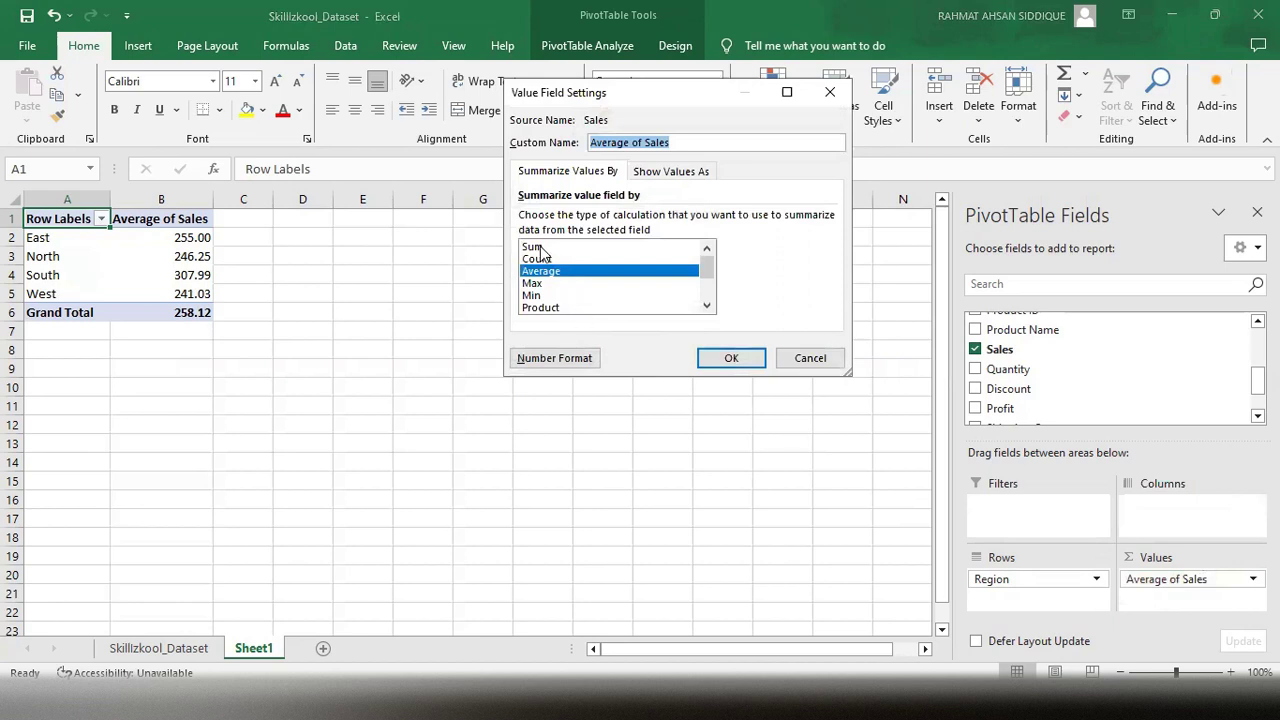
{"action": "scroll", "coordinate": [538, 251], "scroll_direction": "down", "scroll_amount": 2}
{"action": "scroll", "coordinate": [542, 254], "scroll_direction": "up", "scroll_amount": 2}
{"action": "scroll", "coordinate": [545, 284], "scroll_direction": "down", "scroll_amount": 2}
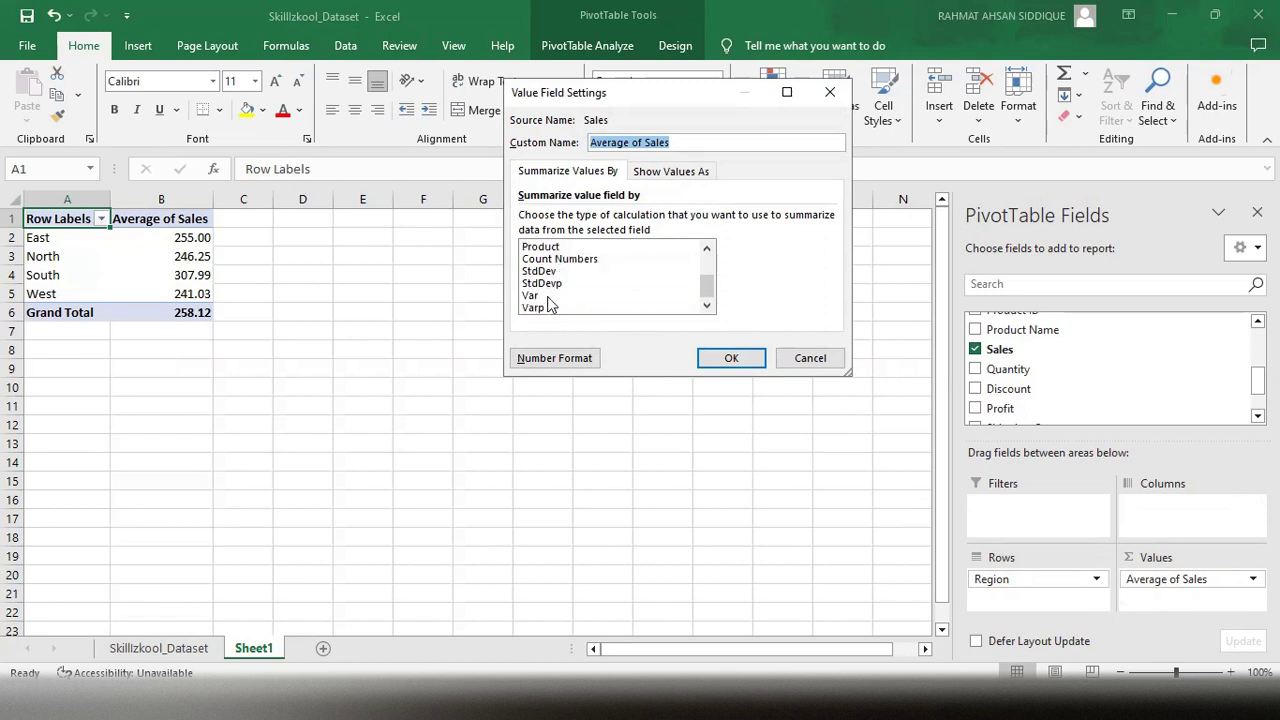
{"action": "scroll", "coordinate": [548, 302], "scroll_direction": "up", "scroll_amount": 2}
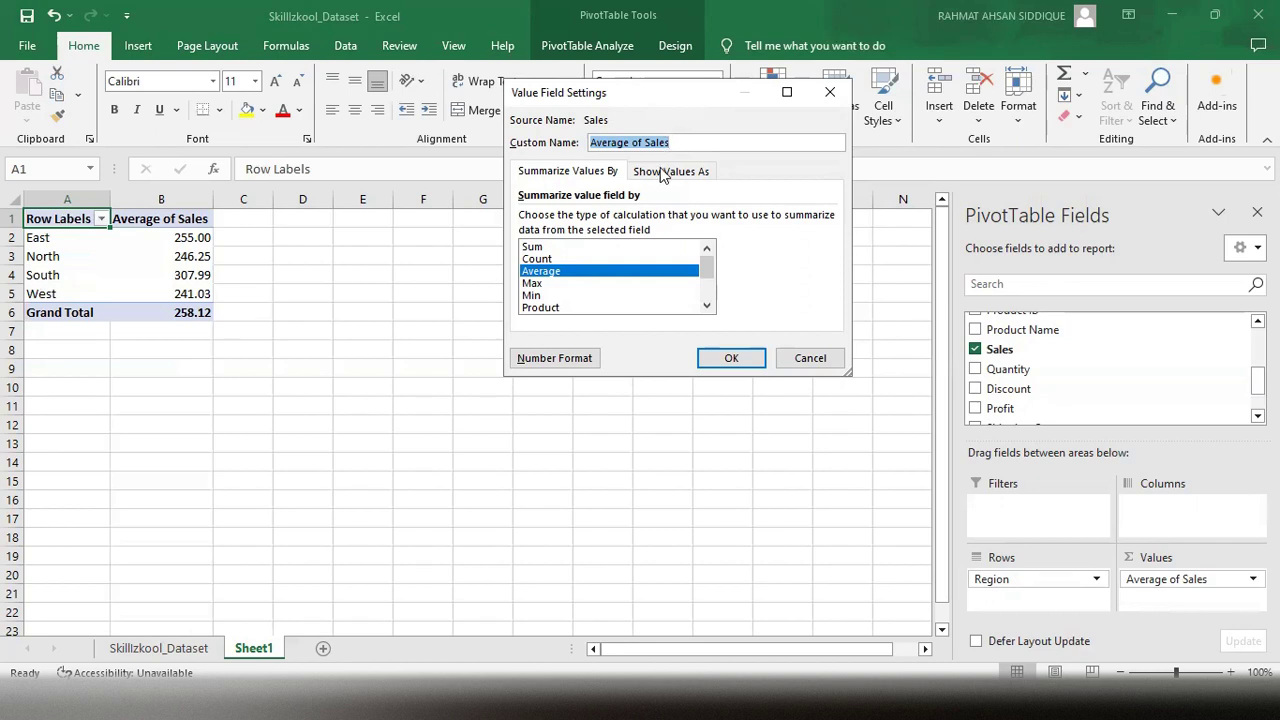
Show the Average of Sales values as % of Grand Total and check the resulting region percentages.
{"action": "left_click", "coordinate": [661, 173]}
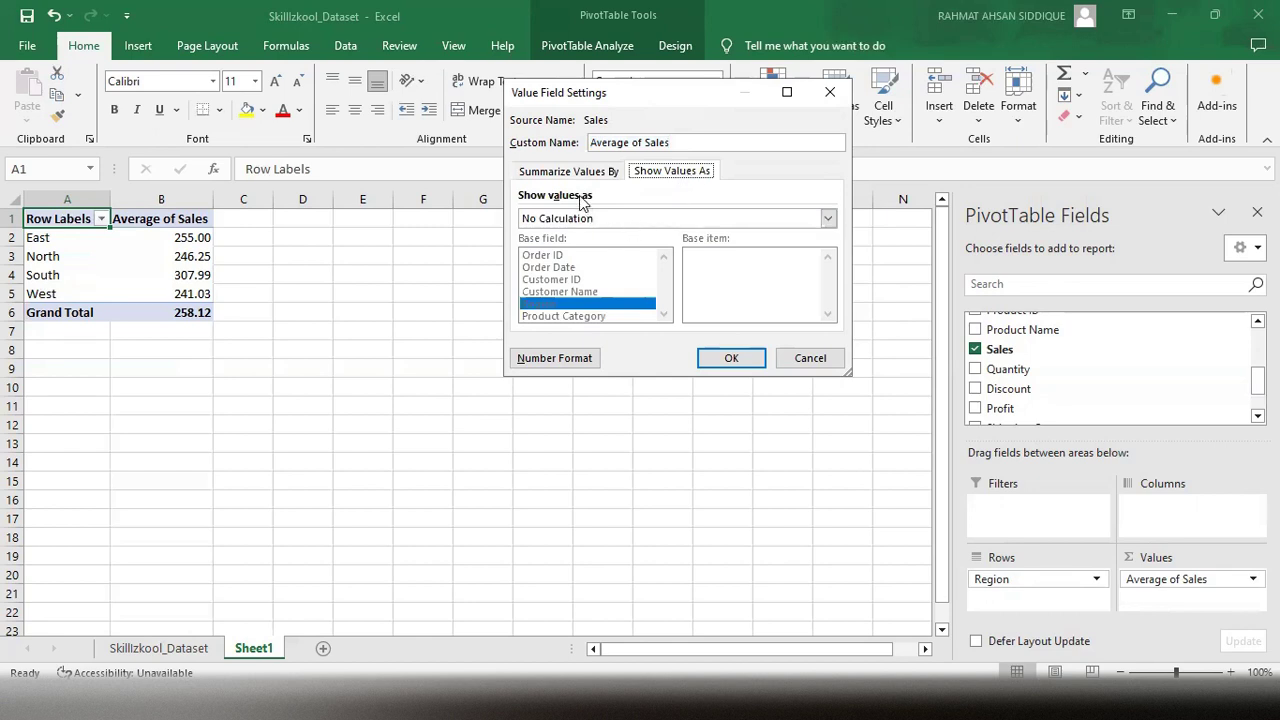
{"action": "left_click", "coordinate": [827, 219]}
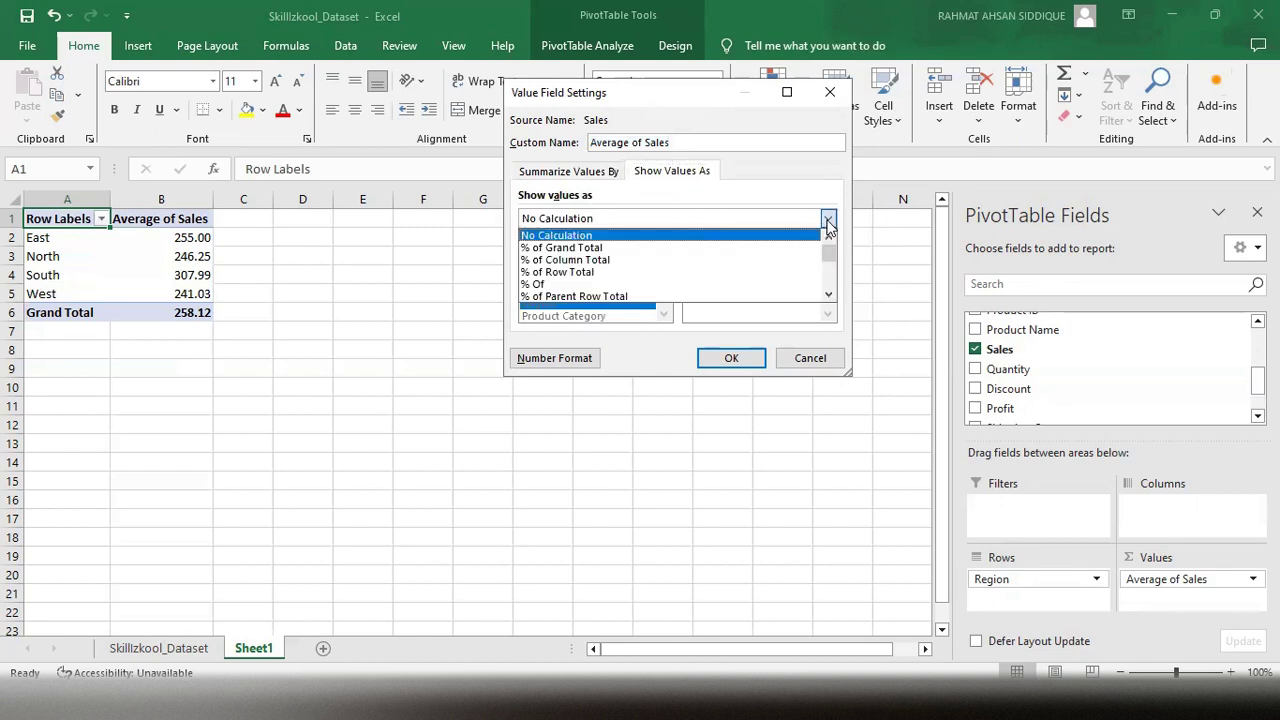
{"action": "scroll", "coordinate": [643, 250], "scroll_direction": "down", "scroll_amount": 1}
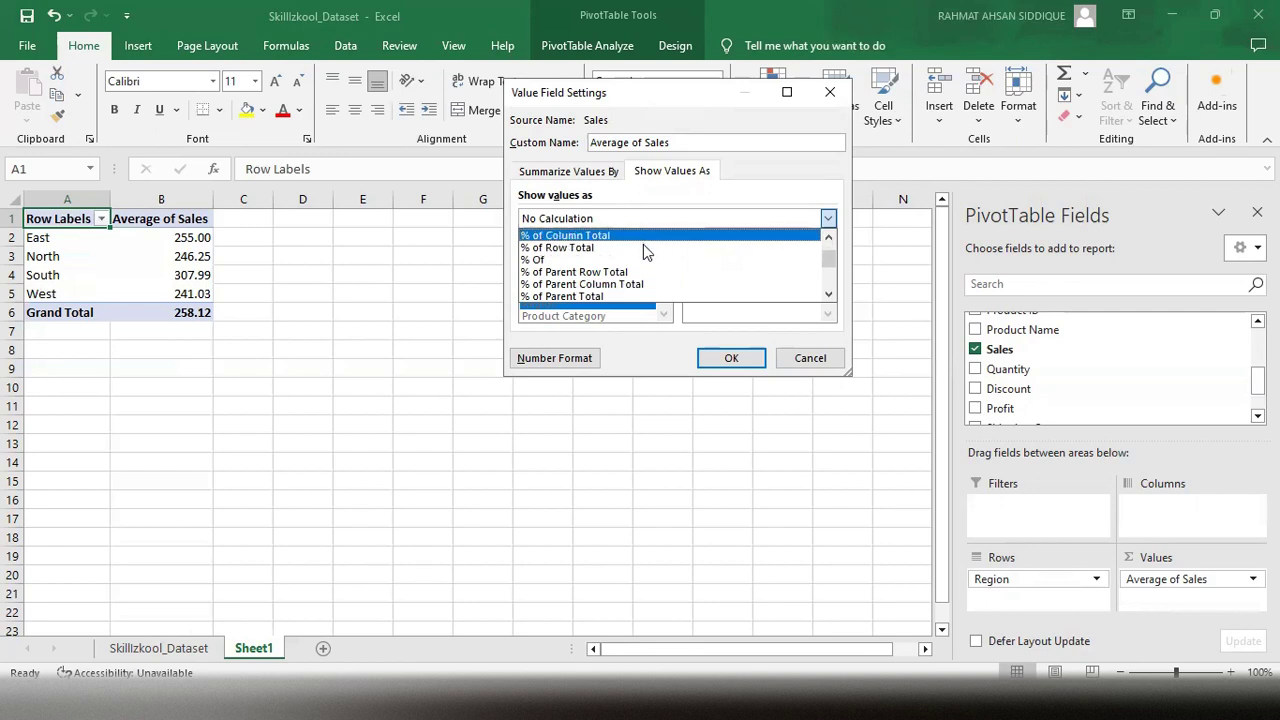
{"action": "scroll", "coordinate": [643, 246], "scroll_direction": "down", "scroll_amount": 2}
{"action": "scroll", "coordinate": [643, 246], "scroll_direction": "up", "scroll_amount": 2}
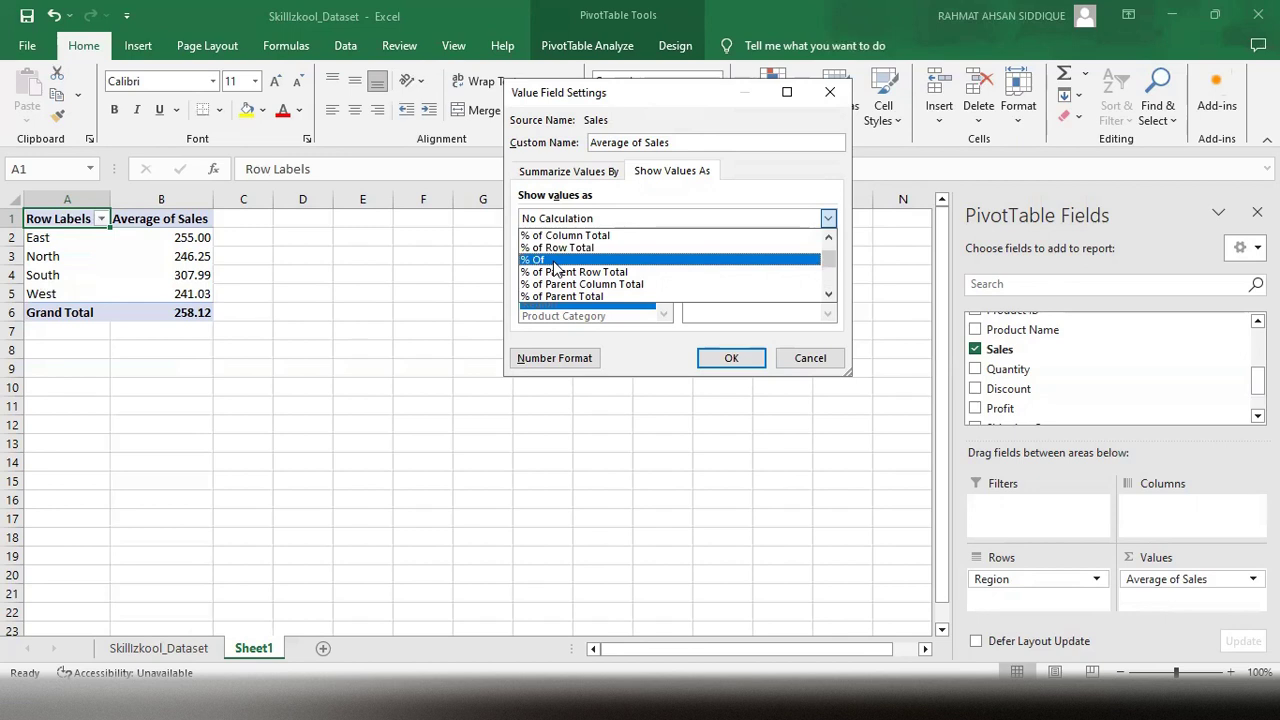
{"action": "scroll", "coordinate": [555, 268], "scroll_direction": "down", "scroll_amount": 3}
{"action": "scroll", "coordinate": [592, 272], "scroll_direction": "up", "scroll_amount": 4}
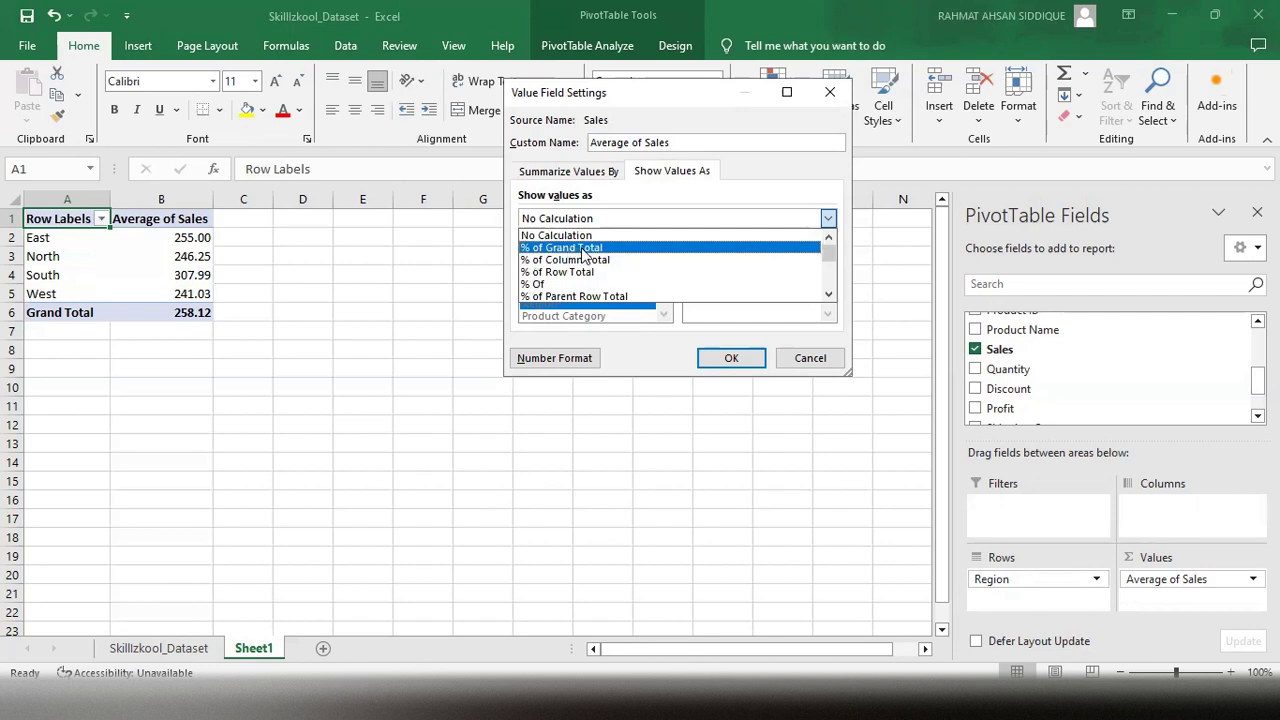
{"action": "left_click", "coordinate": [586, 248]}
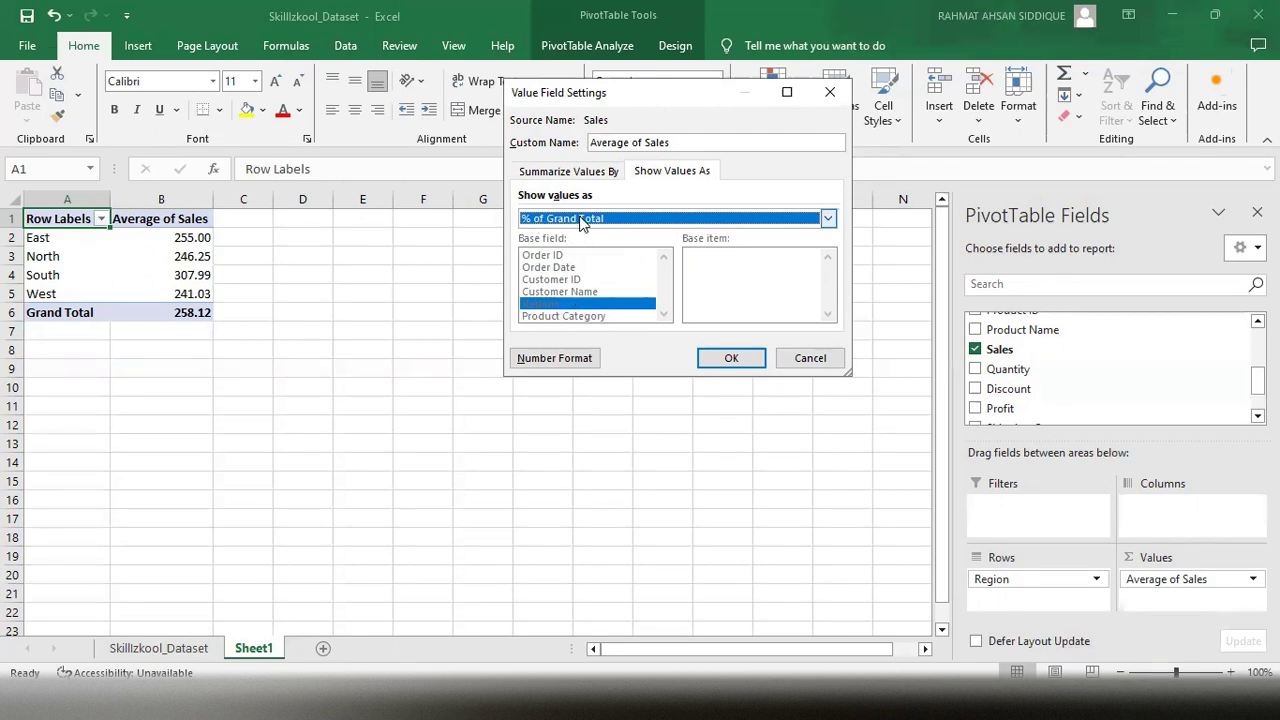
{"action": "left_click", "coordinate": [731, 359]}
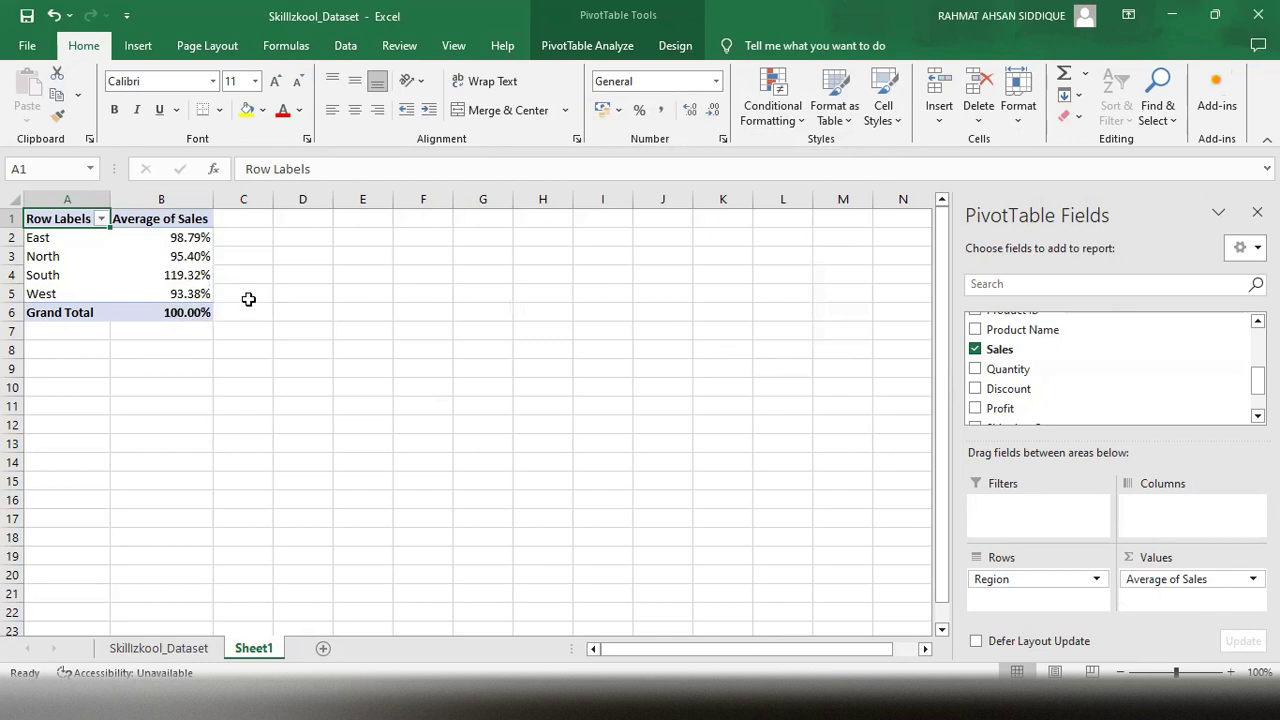
{"action": "mouse_move", "coordinate": [190, 282]}
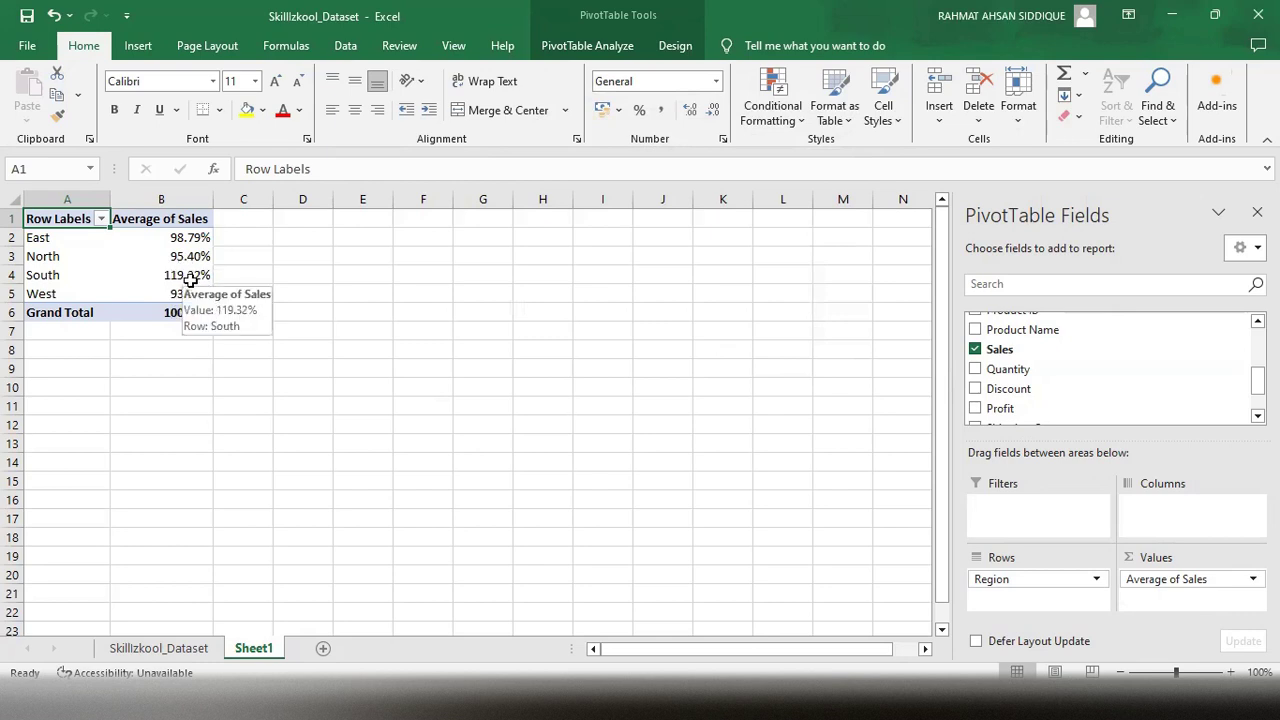
{"action": "mouse_move", "coordinate": [176, 315]}
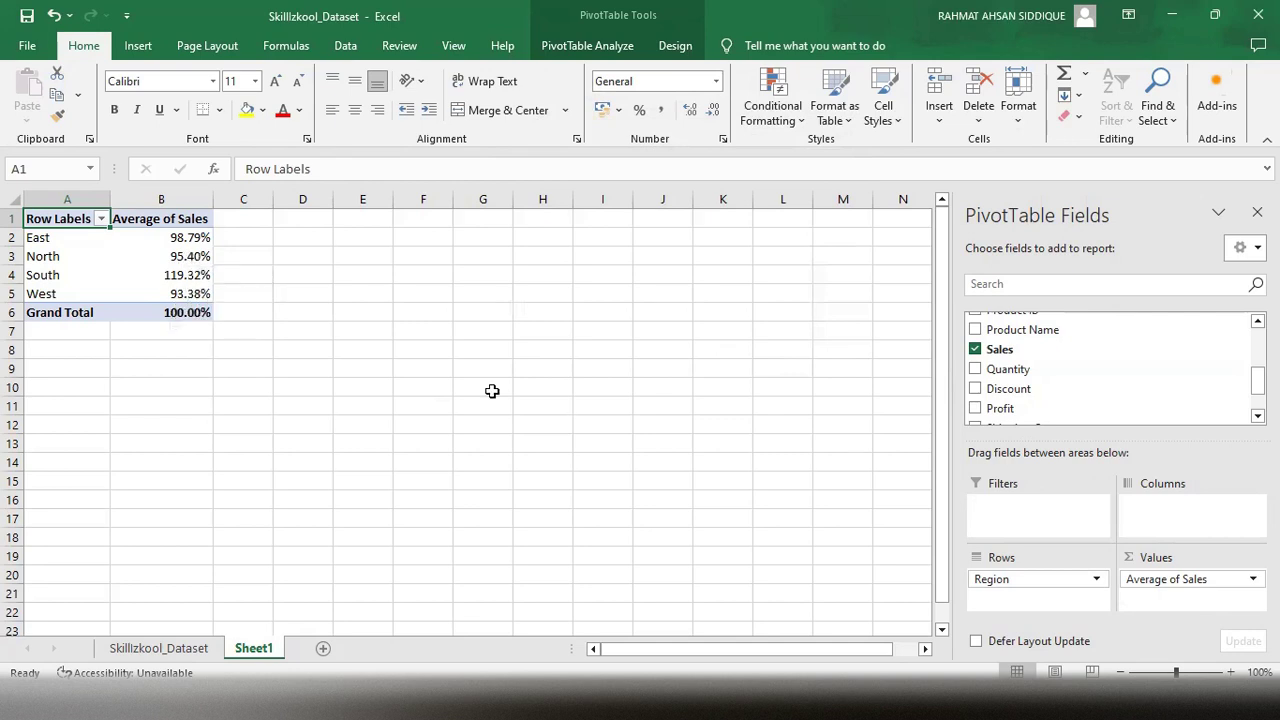
Change the Average of Sales field to show its values as % of Row Total.
{"action": "left_click", "coordinate": [1185, 579]}
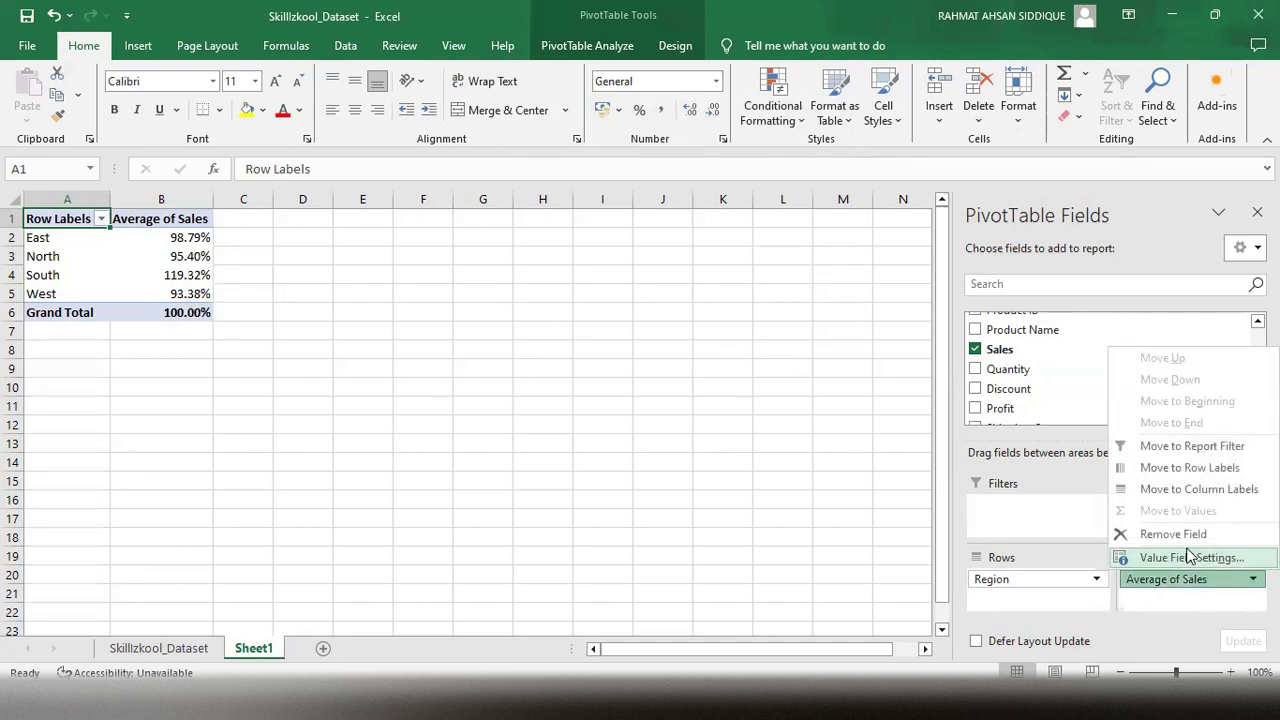
{"action": "left_click", "coordinate": [1190, 558]}
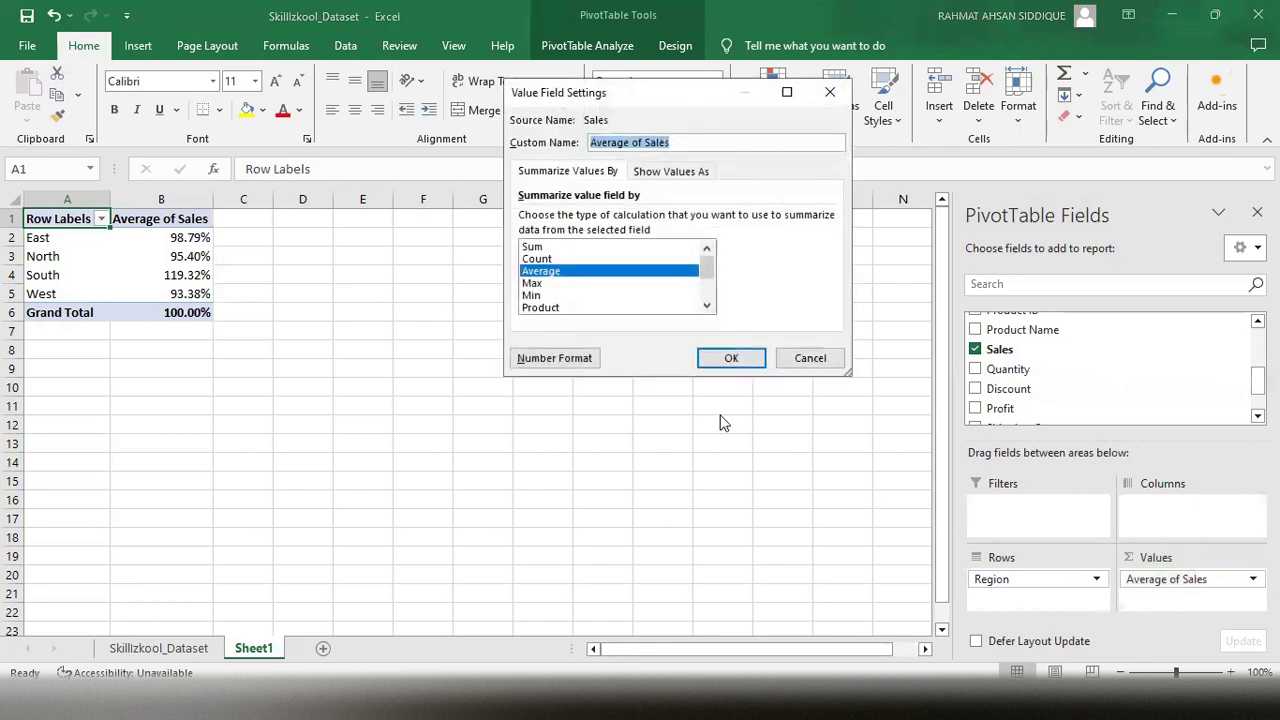
{"action": "left_click", "coordinate": [670, 171]}
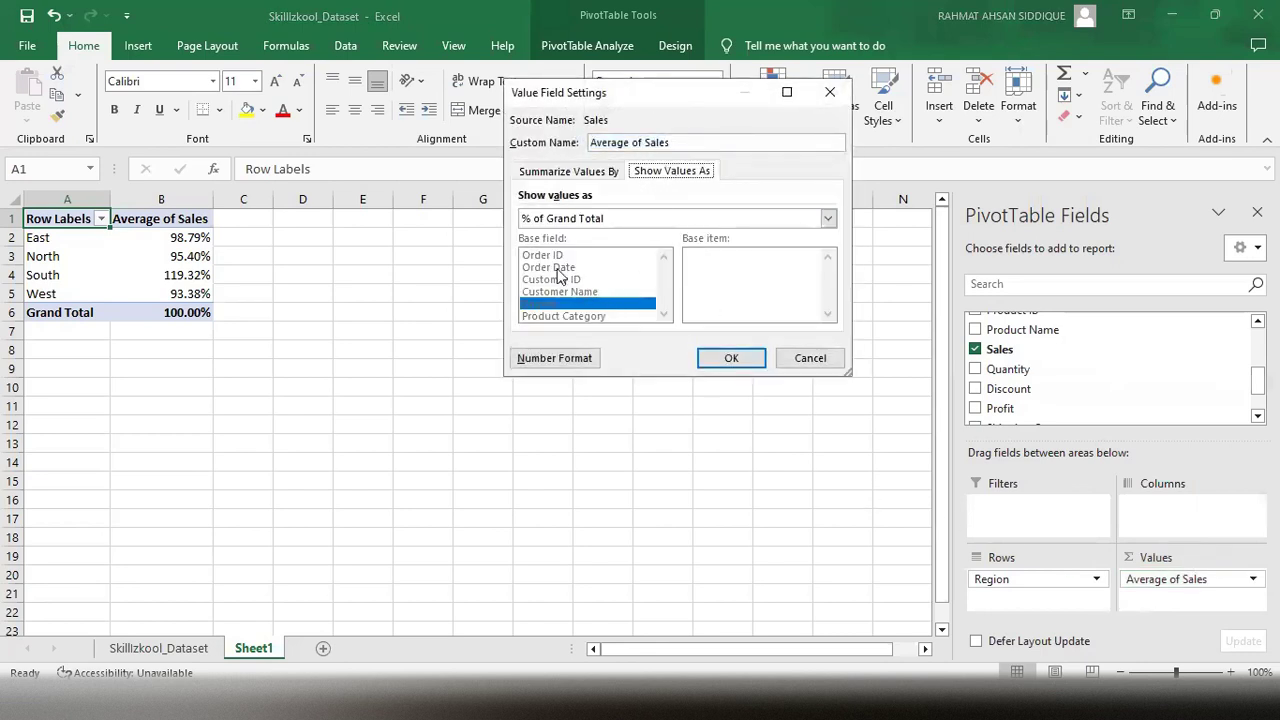
{"action": "left_click", "coordinate": [829, 219]}
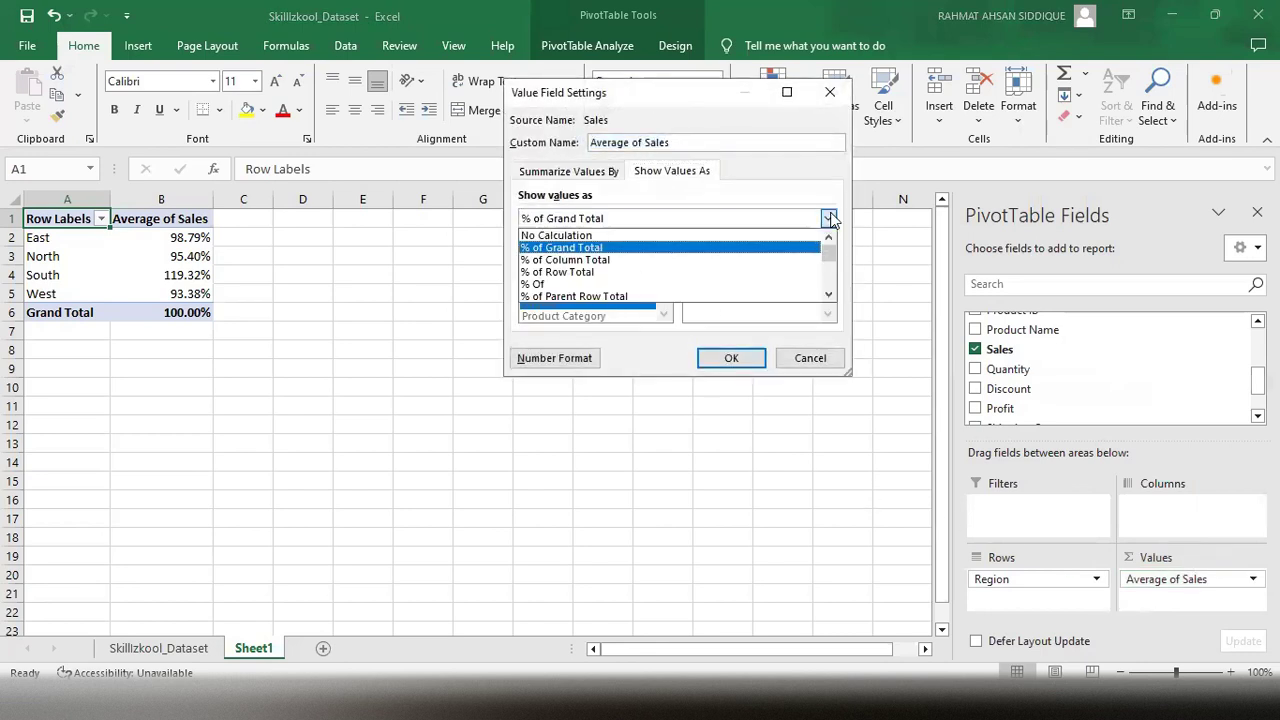
{"action": "left_click", "coordinate": [551, 272]}
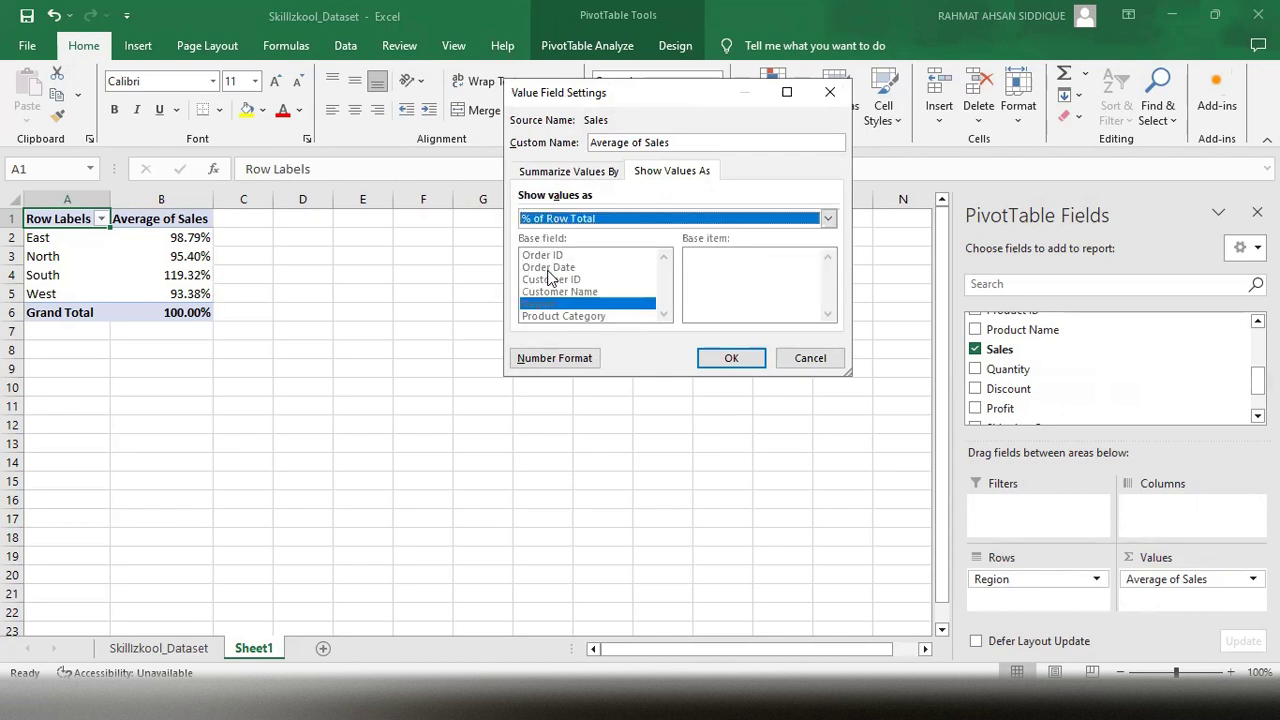
{"action": "left_click", "coordinate": [734, 360]}
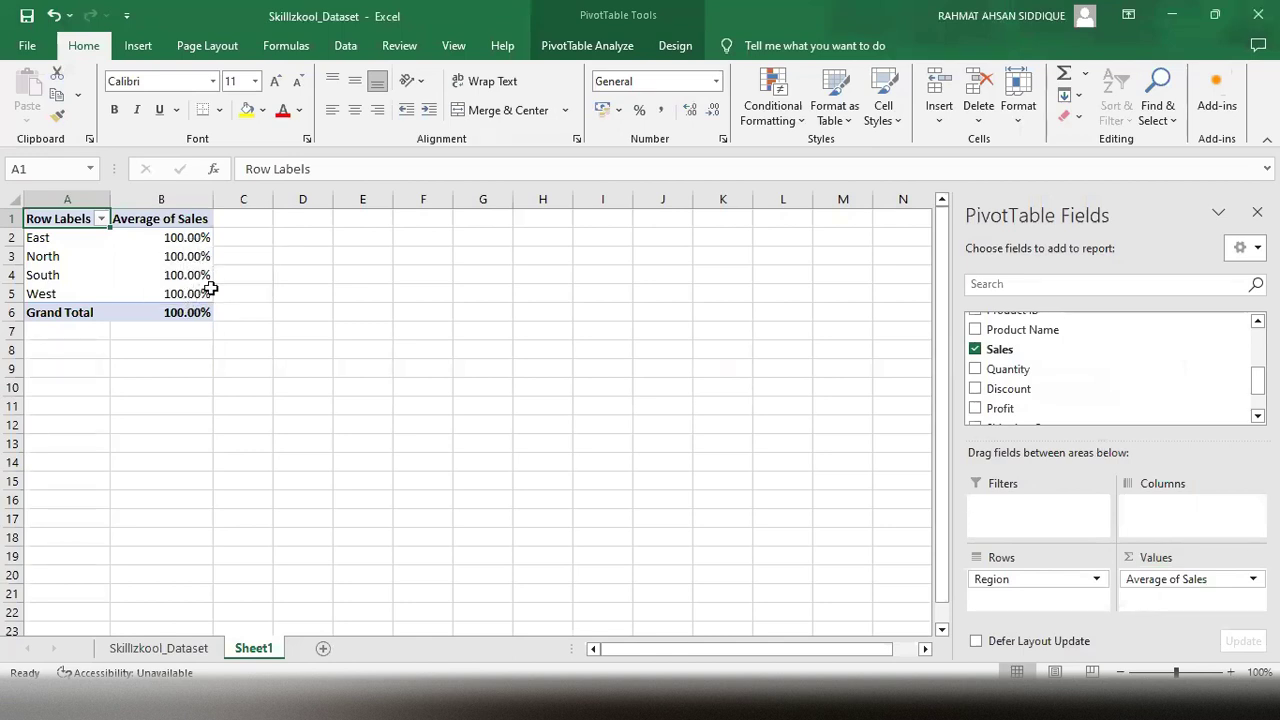
Set the Average of Sales field back to No Calculation for how its values are shown.
{"action": "left_click", "coordinate": [1245, 580]}
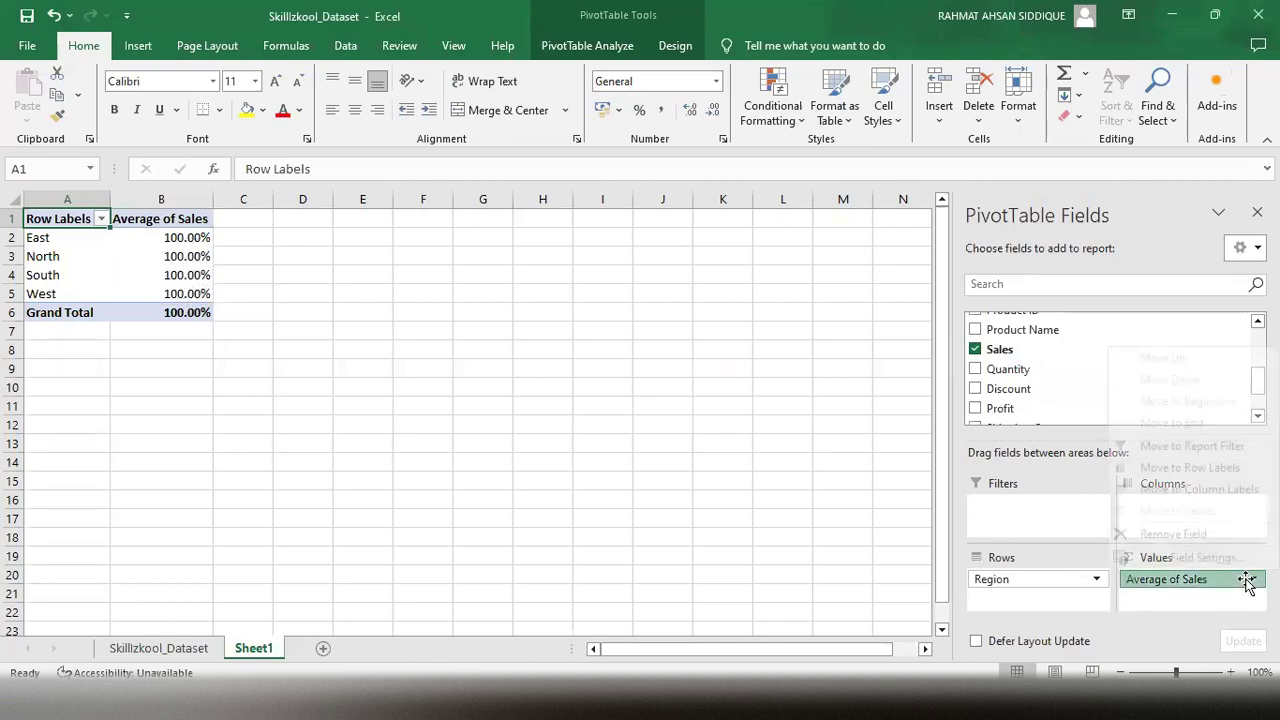
{"action": "left_click", "coordinate": [1188, 559]}
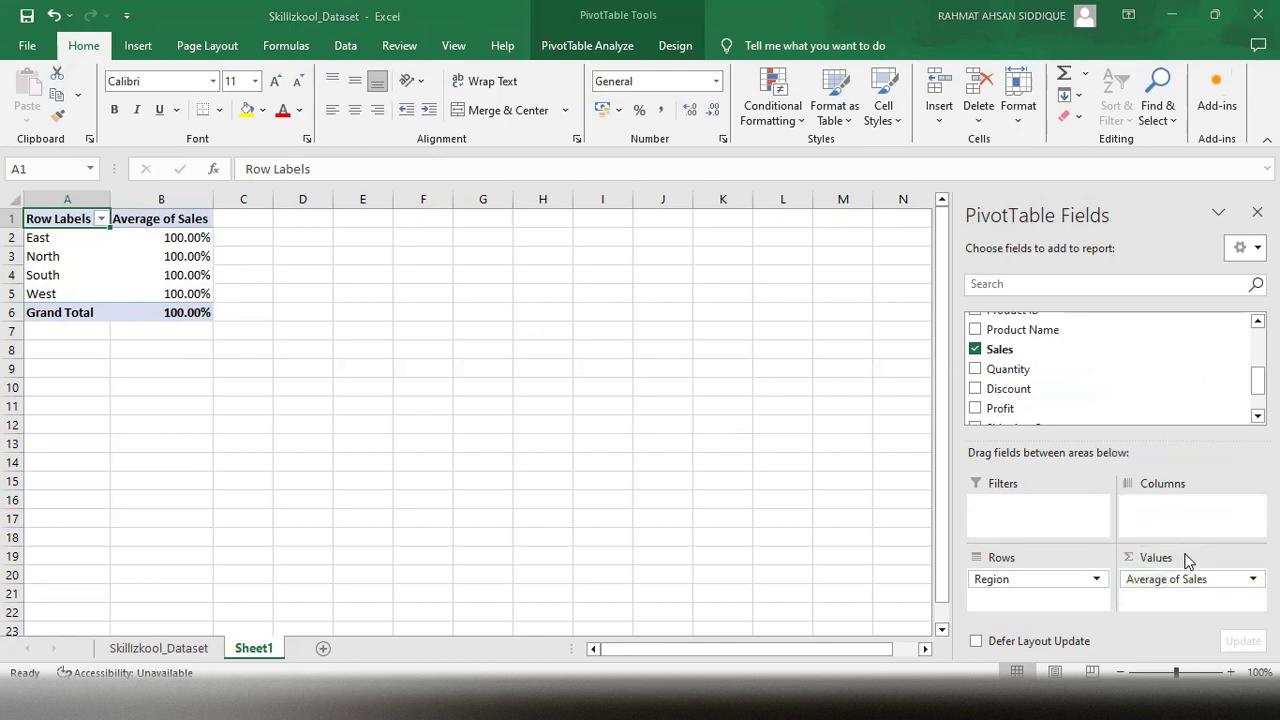
{"action": "left_click", "coordinate": [663, 172]}
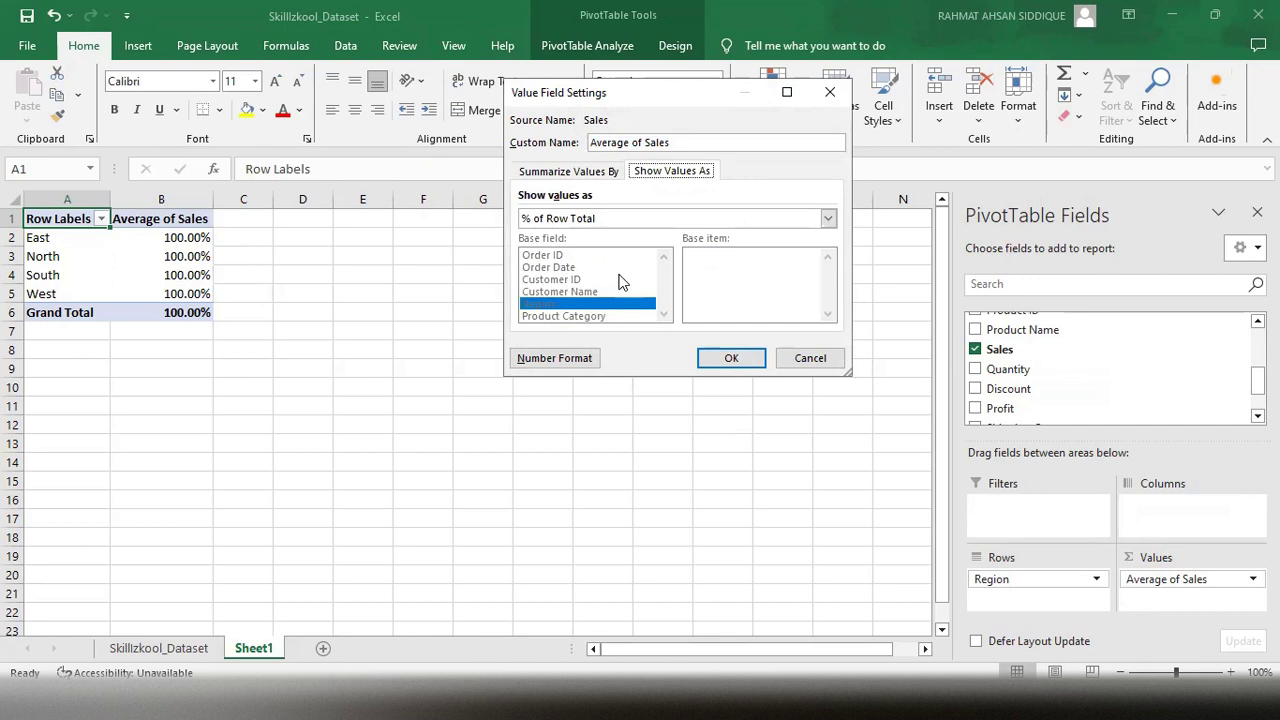
{"action": "left_click", "coordinate": [829, 218]}
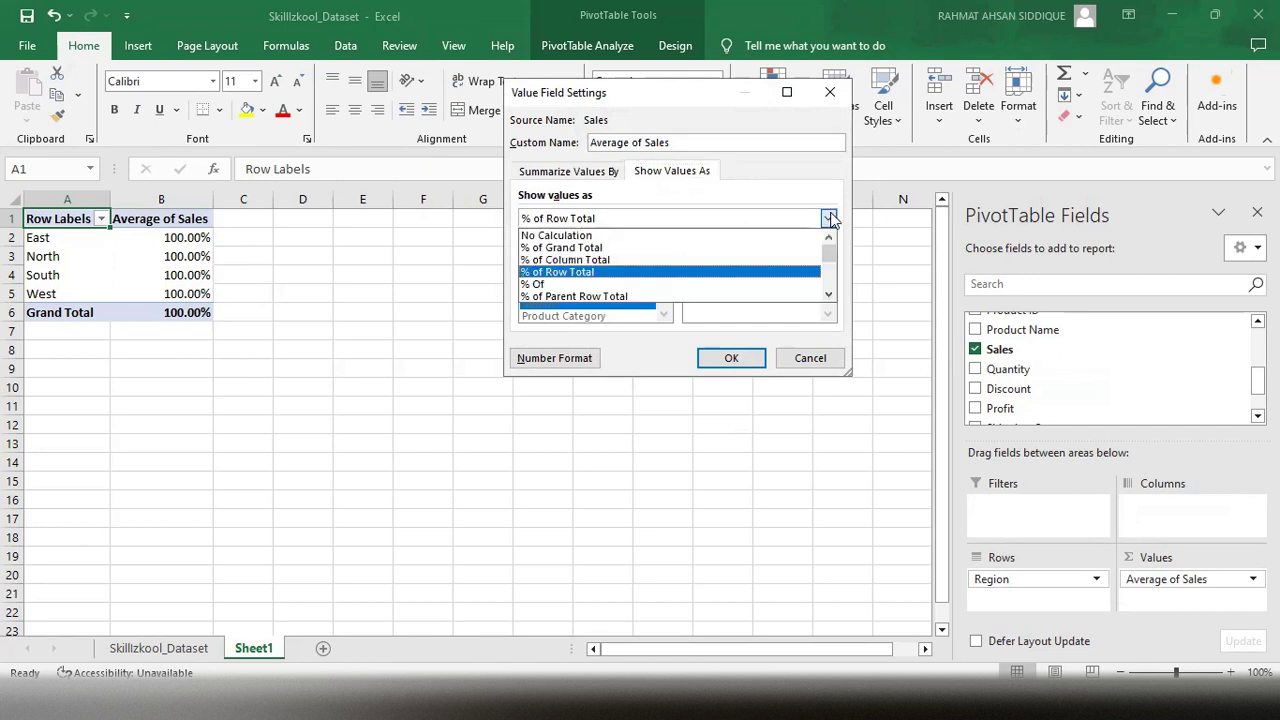
{"action": "left_click", "coordinate": [620, 236]}
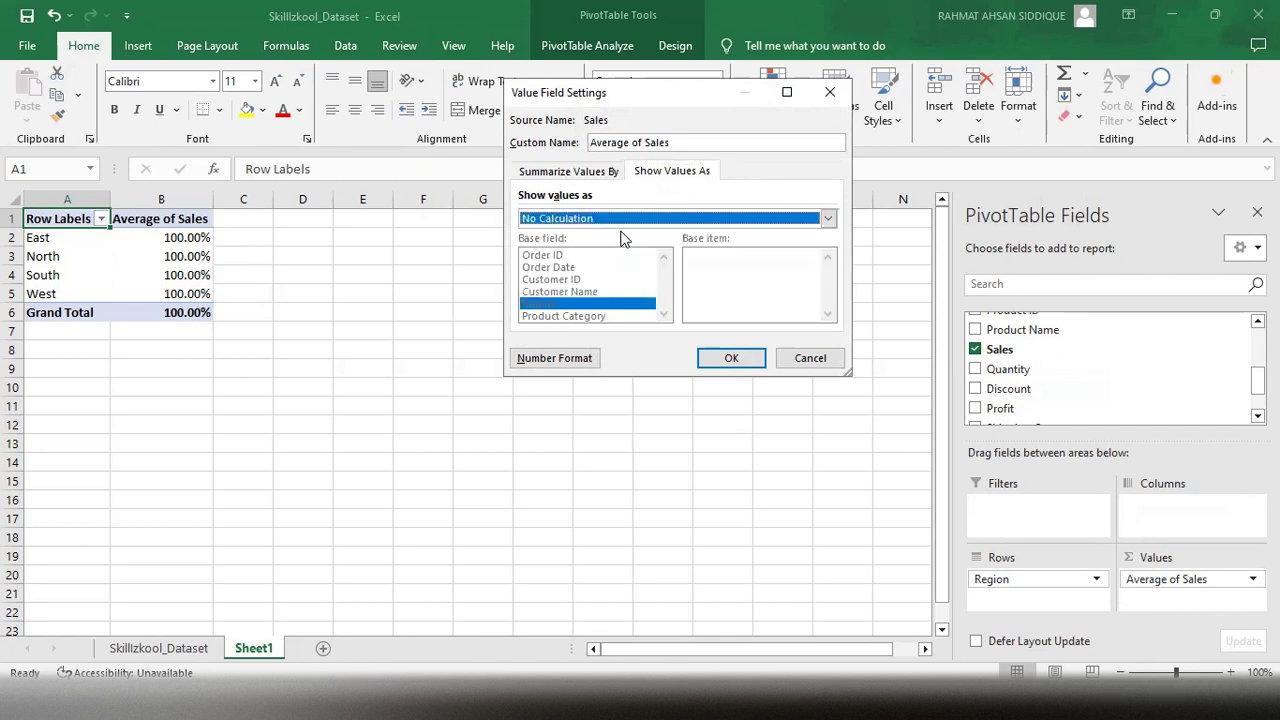
{"action": "left_click", "coordinate": [737, 360]}
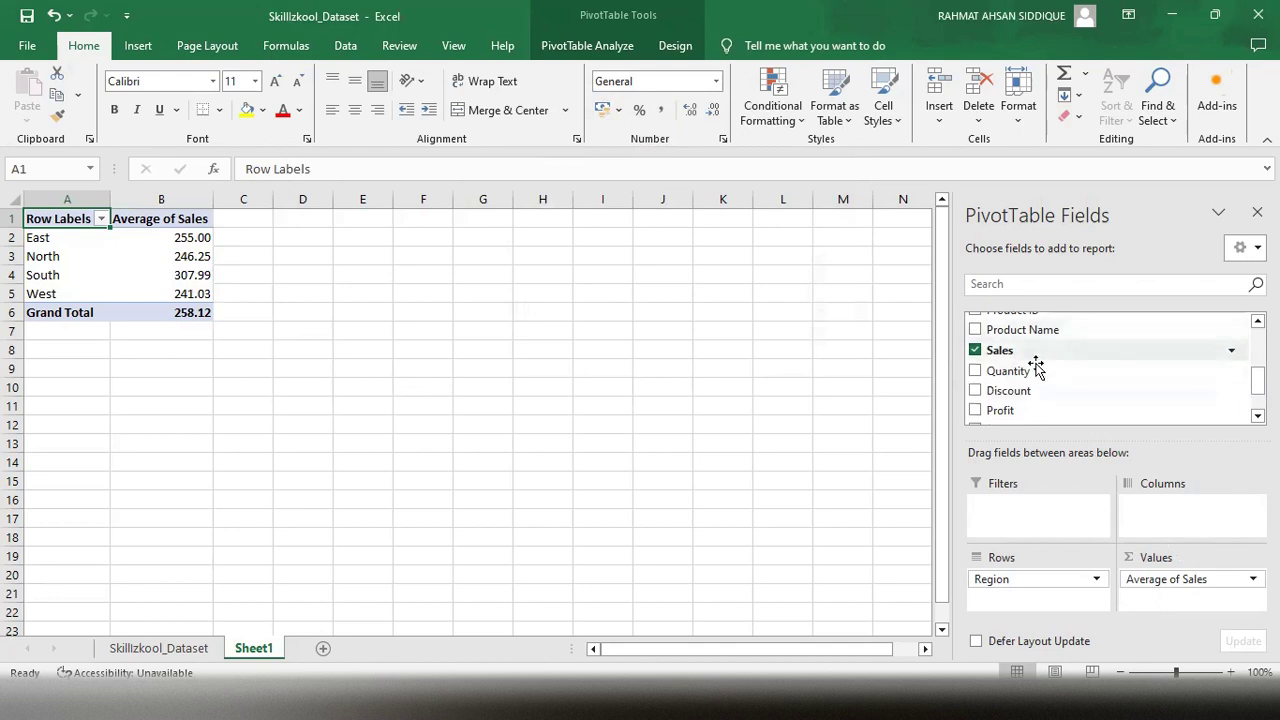
Insert a second PivotTable at cell A13 of Sheet1, using range A1:O101 of the dataset sheet as its source.
{"action": "left_click", "coordinate": [51, 407]}
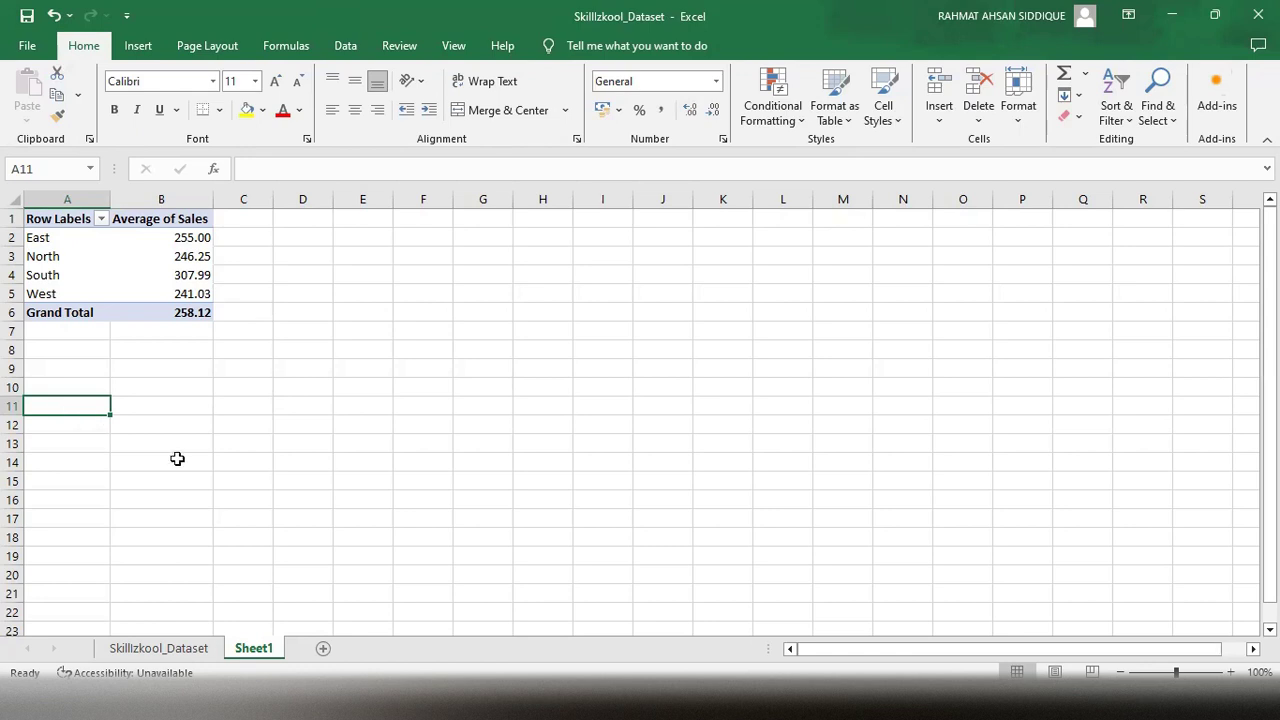
{"action": "left_click", "coordinate": [57, 446]}
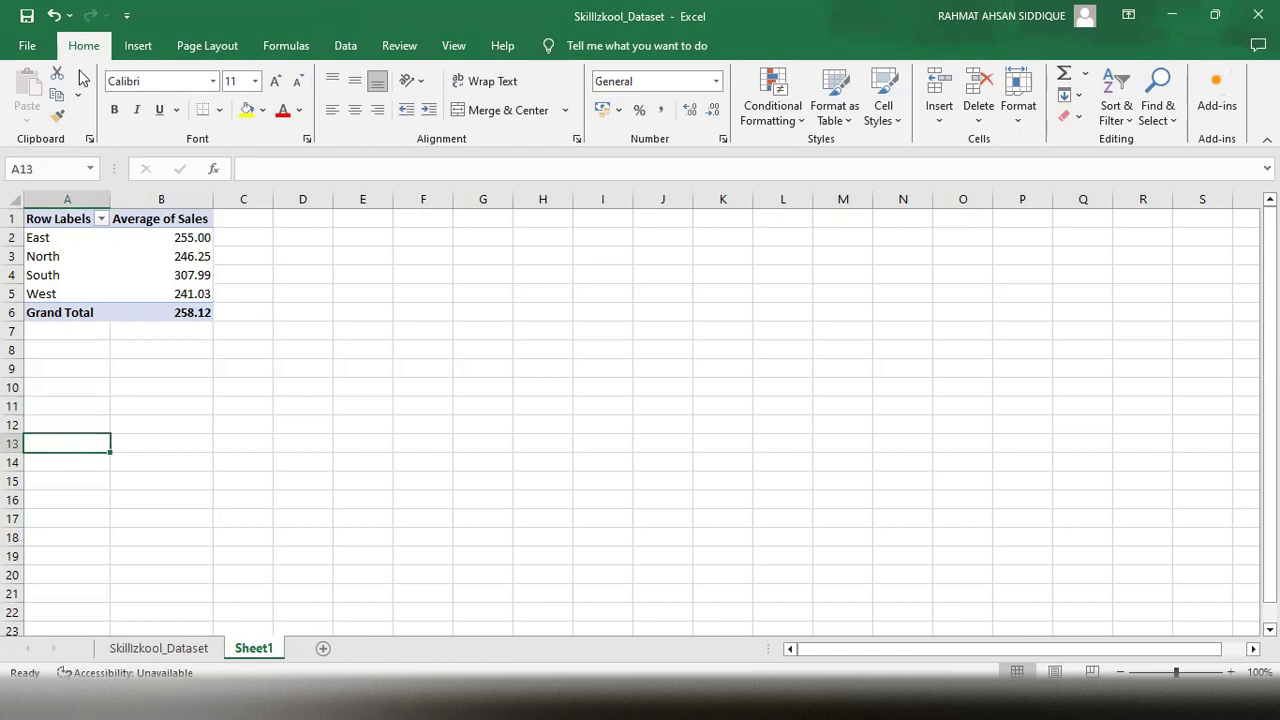
{"action": "left_click", "coordinate": [138, 46]}
{"action": "left_click", "coordinate": [33, 86]}
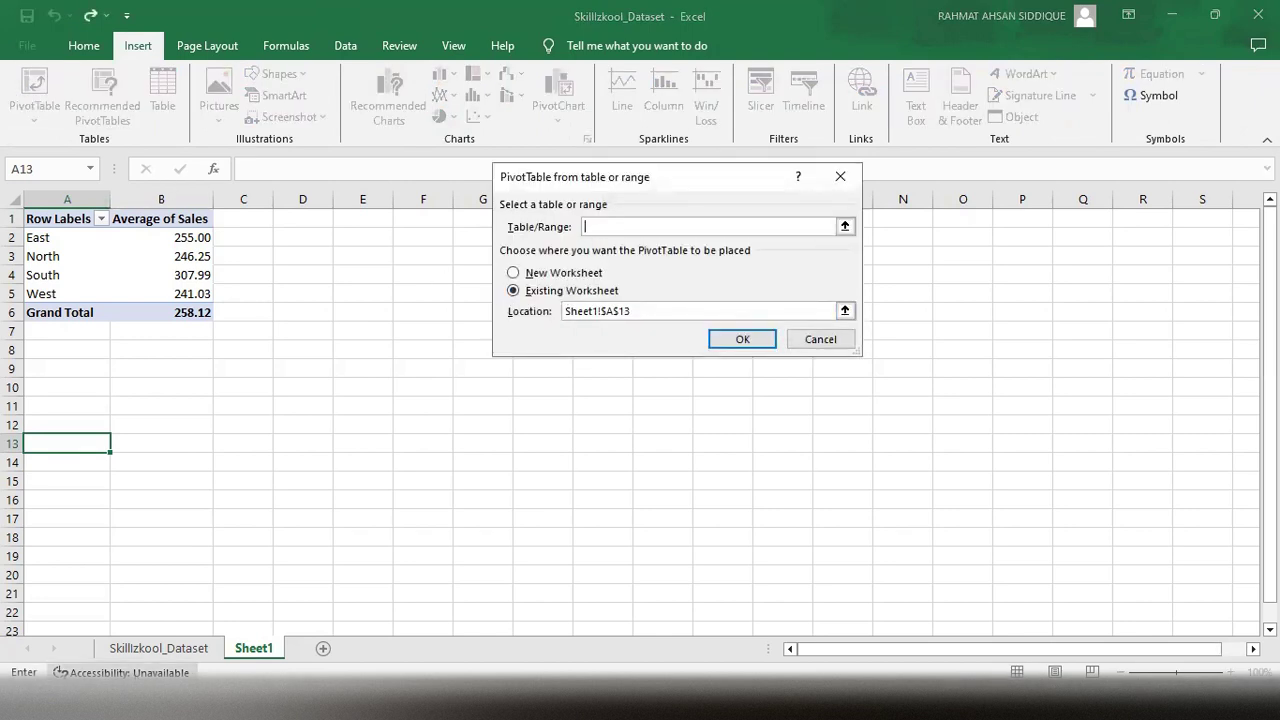
{"action": "left_click", "coordinate": [157, 650]}
{"action": "left_click", "coordinate": [35, 220]}
{"action": "key", "text": "ctrl+shift+Right"}
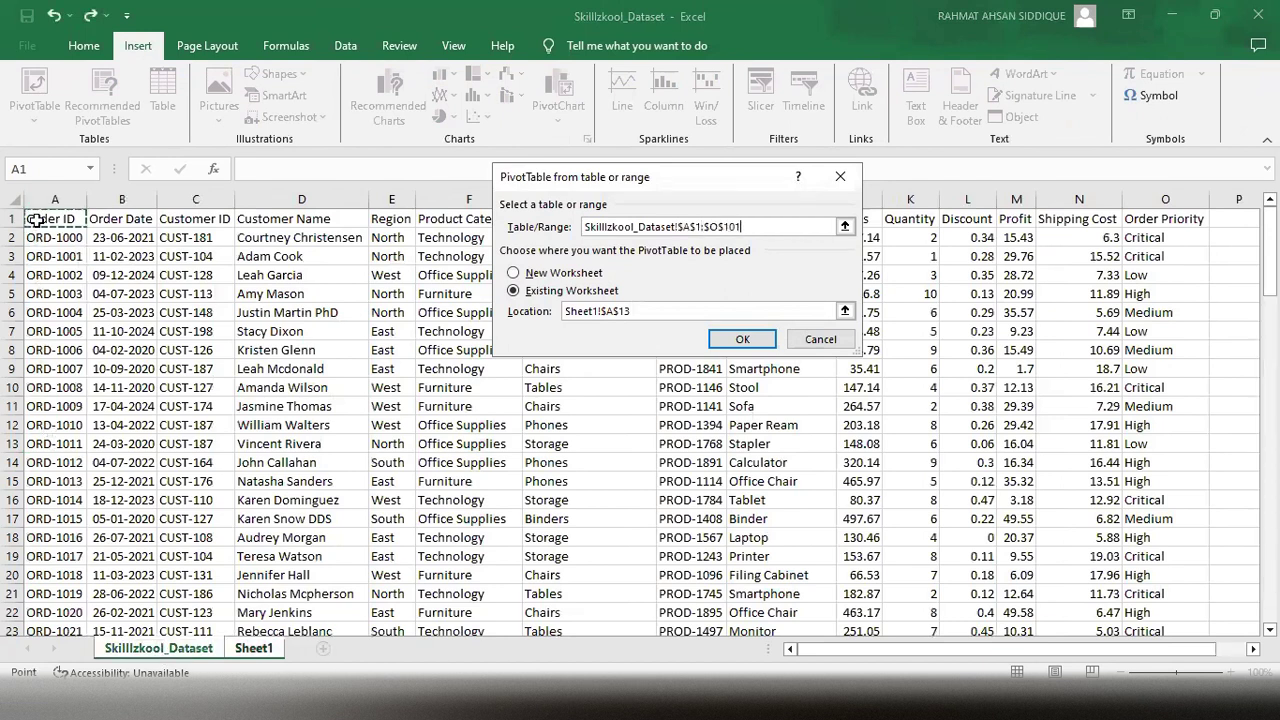
{"action": "key", "text": "ctrl+shift+Down"}
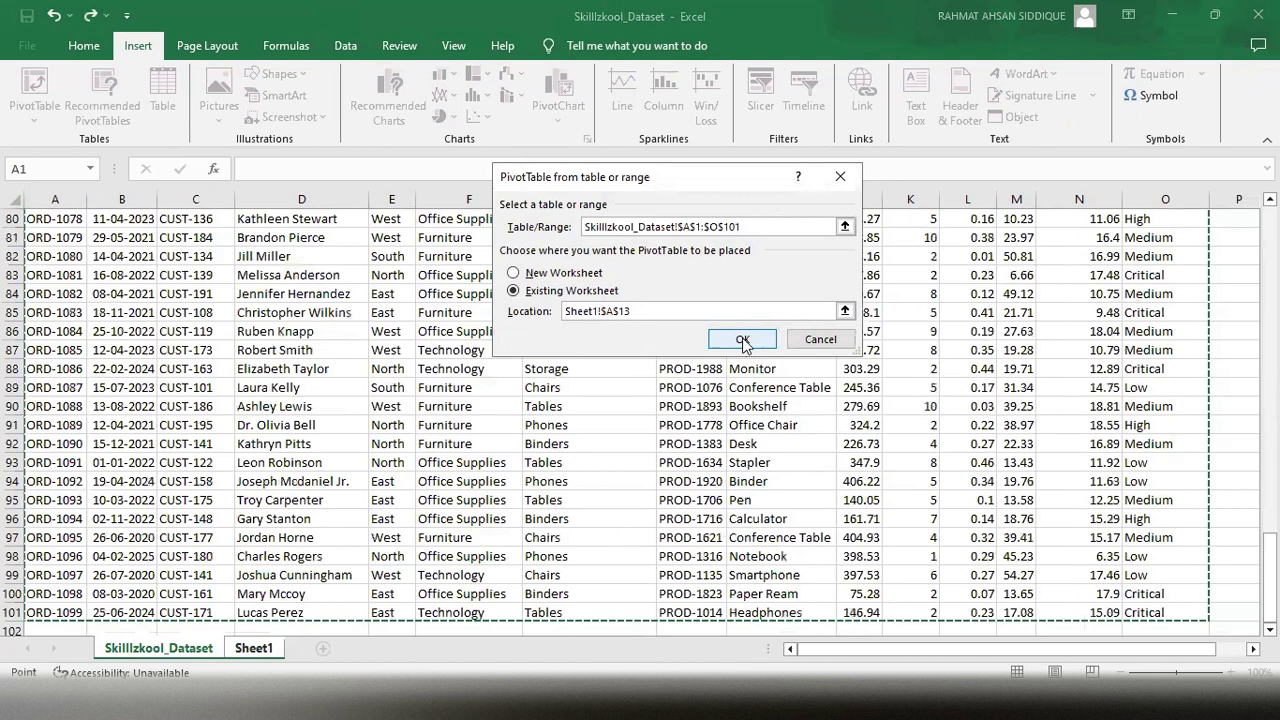
{"action": "left_click", "coordinate": [742, 340]}
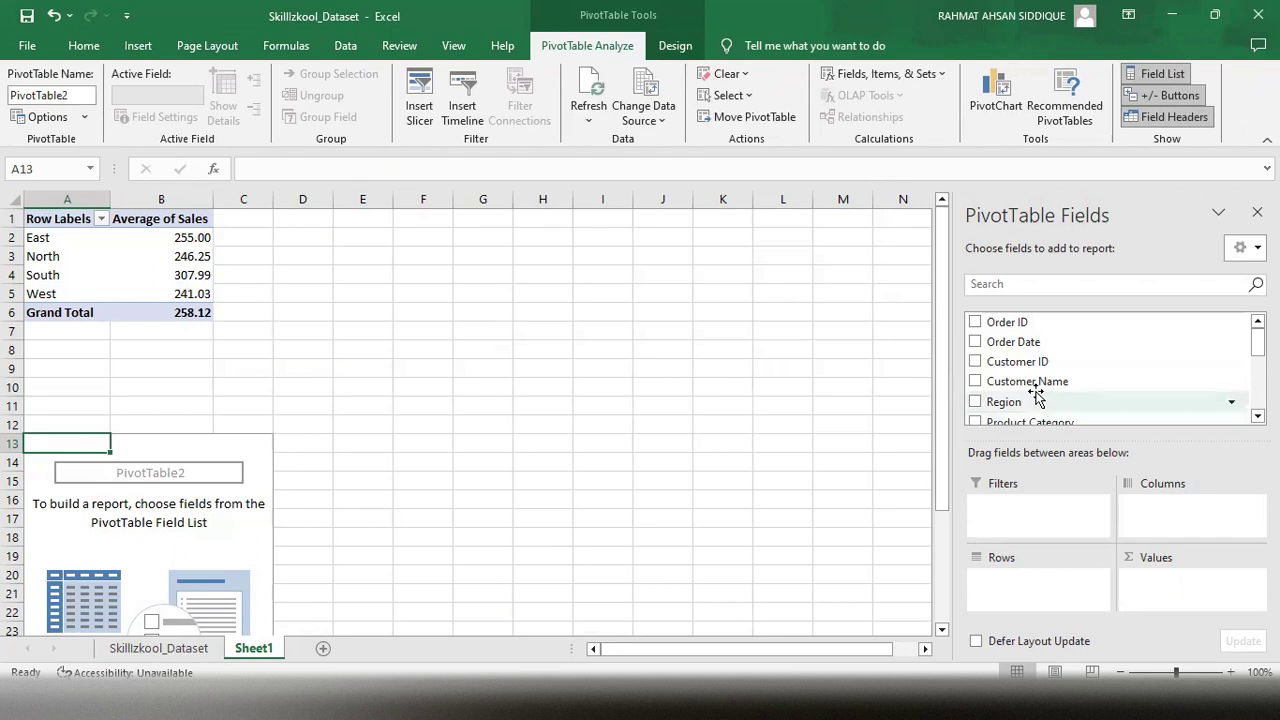
Add the Customer ID field to the Values area of the new PivotTable at A13.
{"action": "scroll", "coordinate": [1037, 397], "scroll_direction": "down", "scroll_amount": 3}
{"action": "scroll", "coordinate": [1037, 397], "scroll_direction": "up", "scroll_amount": 1}
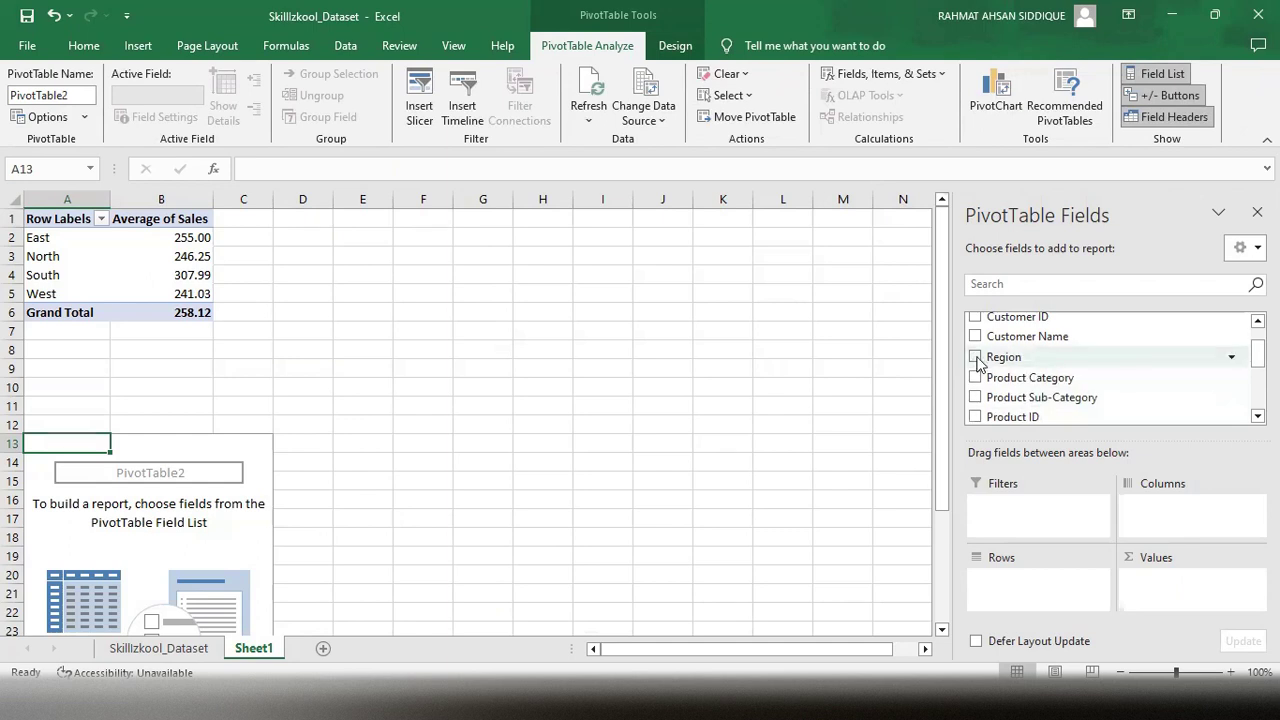
{"action": "scroll", "coordinate": [980, 365], "scroll_direction": "up", "scroll_amount": 1}
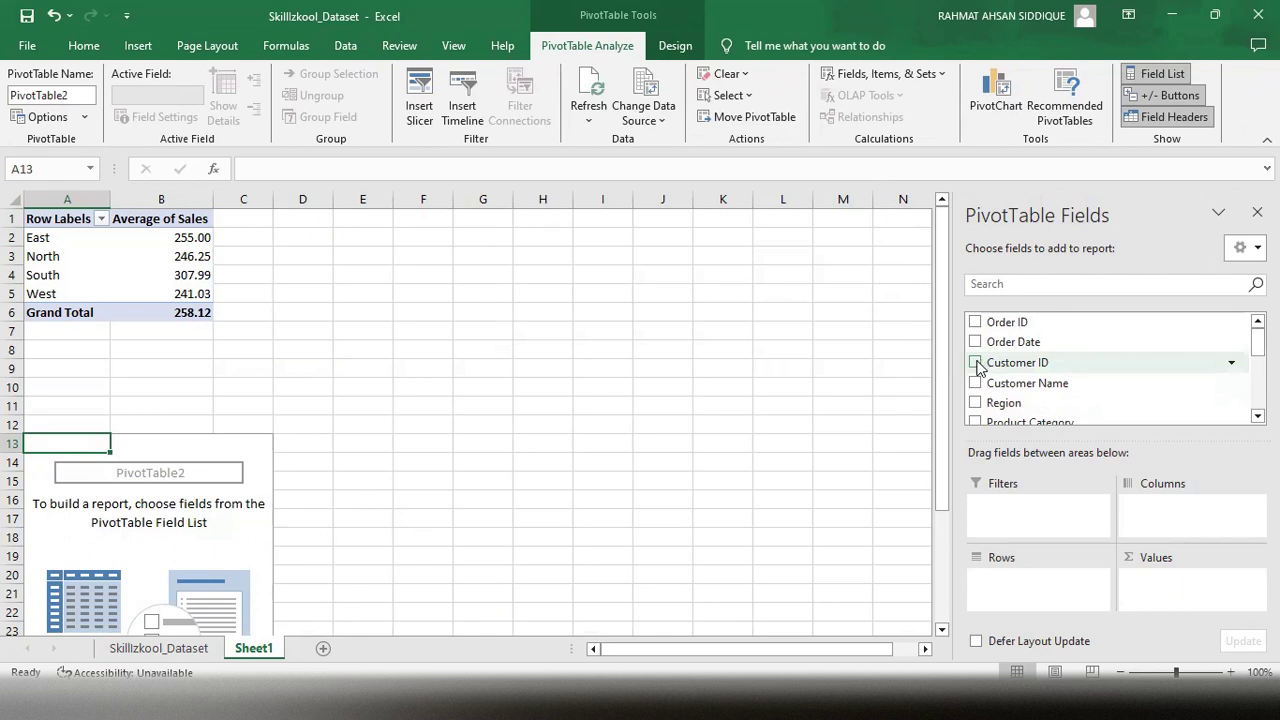
{"action": "left_click_drag", "start_coordinate": [999, 367], "coordinate": [1168, 594]}
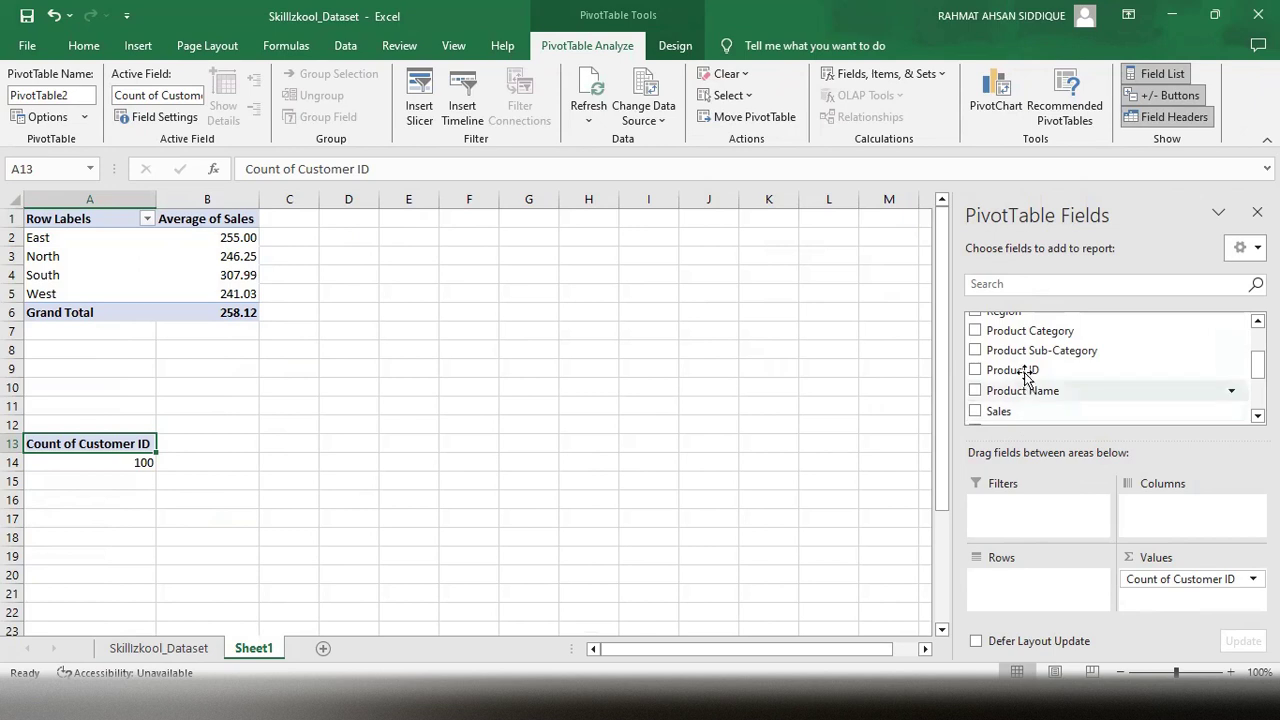
{"action": "scroll", "coordinate": [1025, 383], "scroll_direction": "up", "scroll_amount": 2}
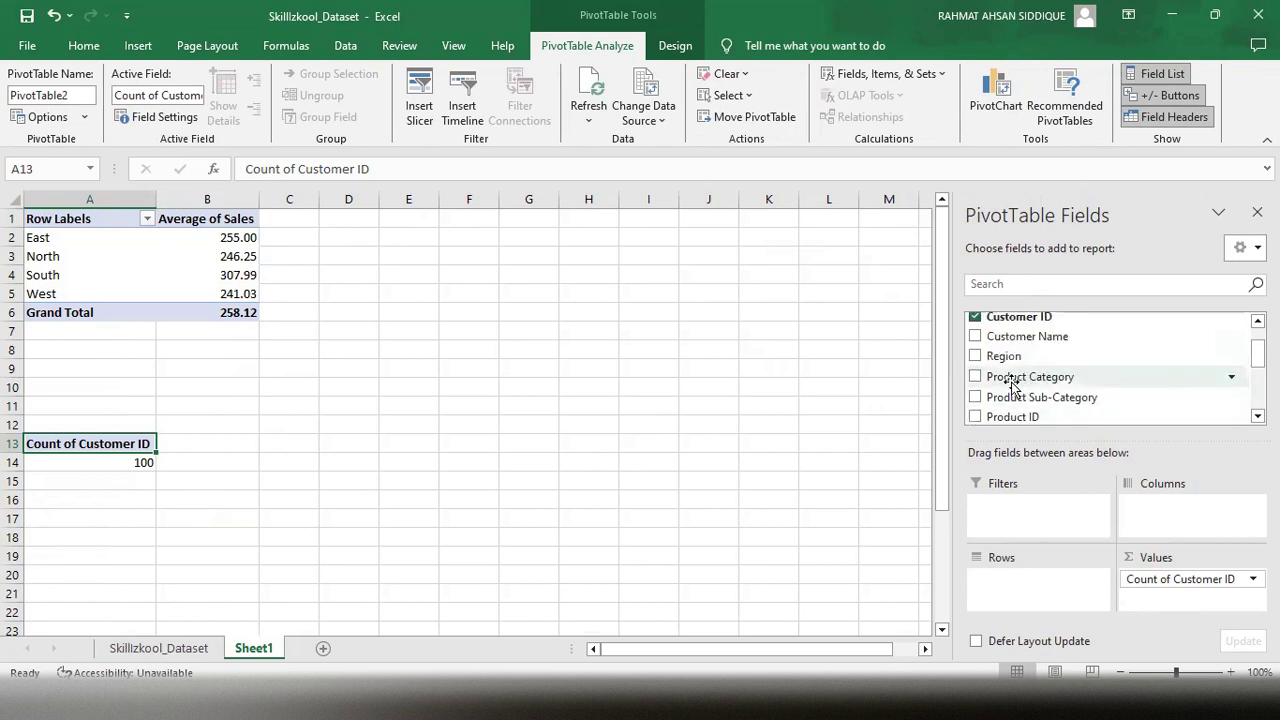
Add the Region field to the Rows area of the PivotTable at A13, with Product Category nested below it.
{"action": "left_click_drag", "start_coordinate": [985, 356], "coordinate": [1000, 590]}
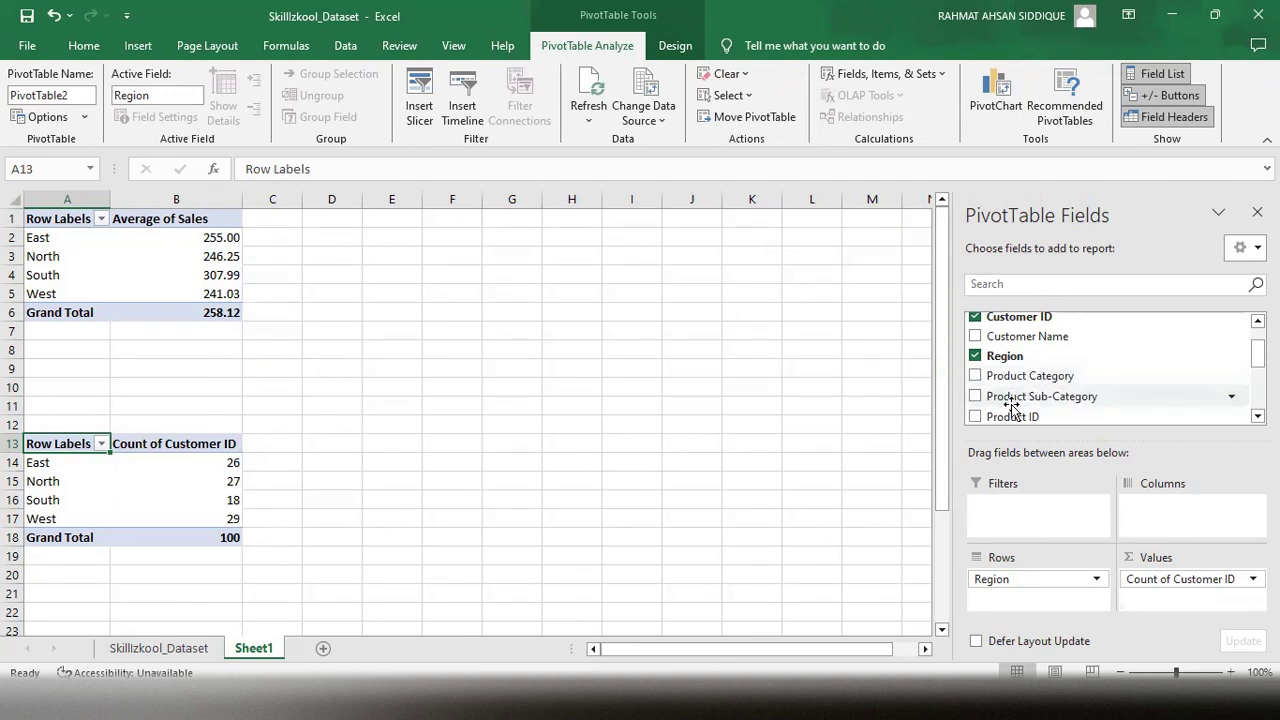
{"action": "scroll", "coordinate": [1012, 400], "scroll_direction": "up", "scroll_amount": 1}
{"action": "scroll", "coordinate": [1022, 396], "scroll_direction": "down", "scroll_amount": 2}
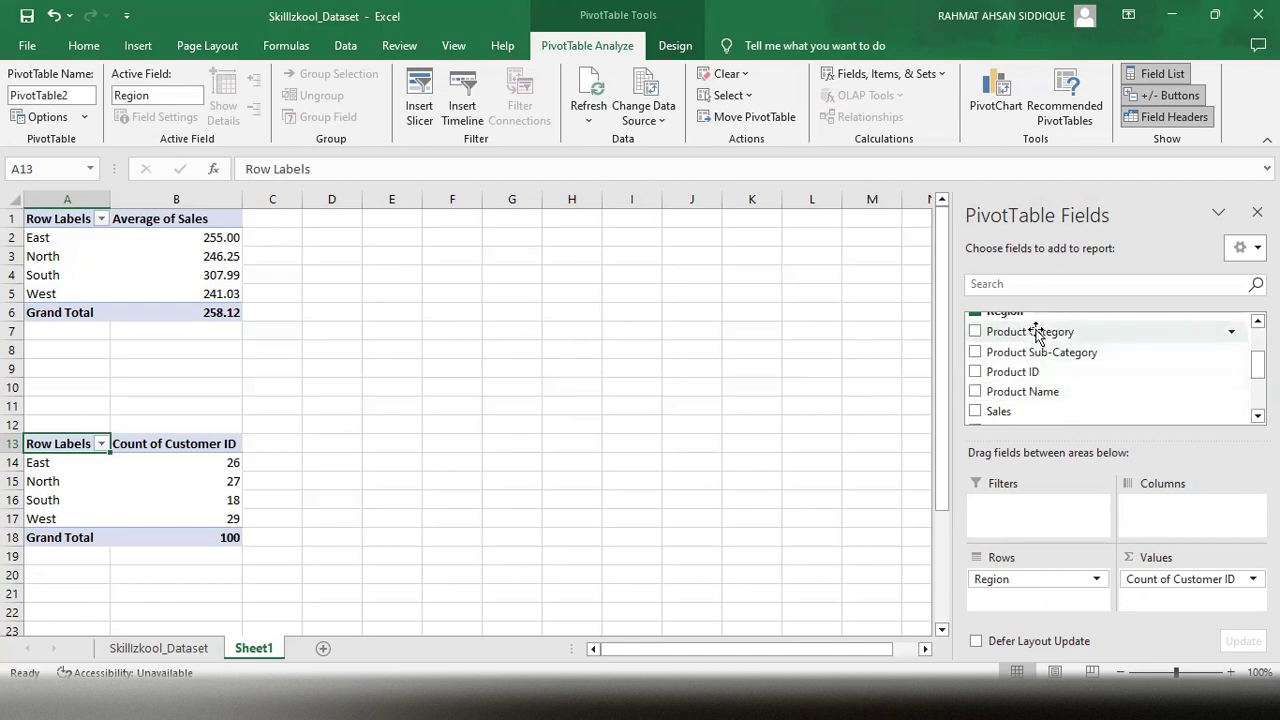
{"action": "left_click_drag", "start_coordinate": [1038, 336], "coordinate": [1025, 601]}
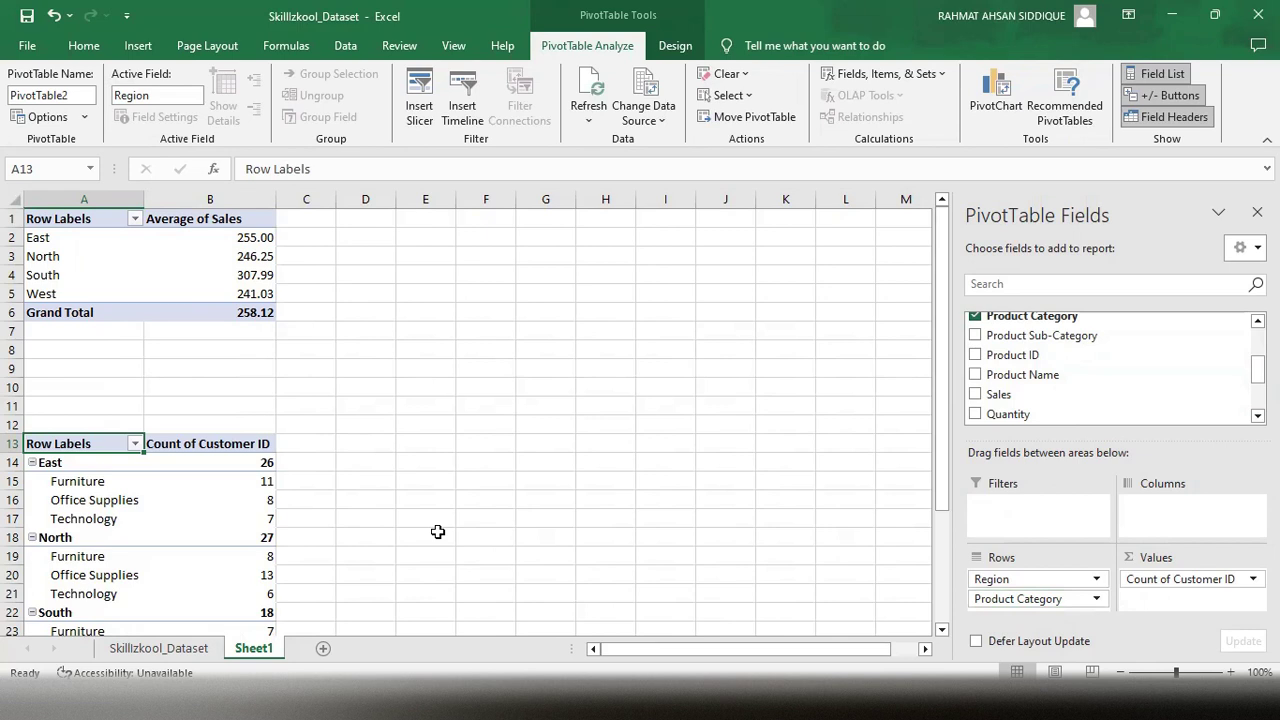
{"action": "scroll", "coordinate": [438, 532], "scroll_direction": "down", "scroll_amount": 4}
{"action": "scroll", "coordinate": [409, 511], "scroll_direction": "up", "scroll_amount": 1}
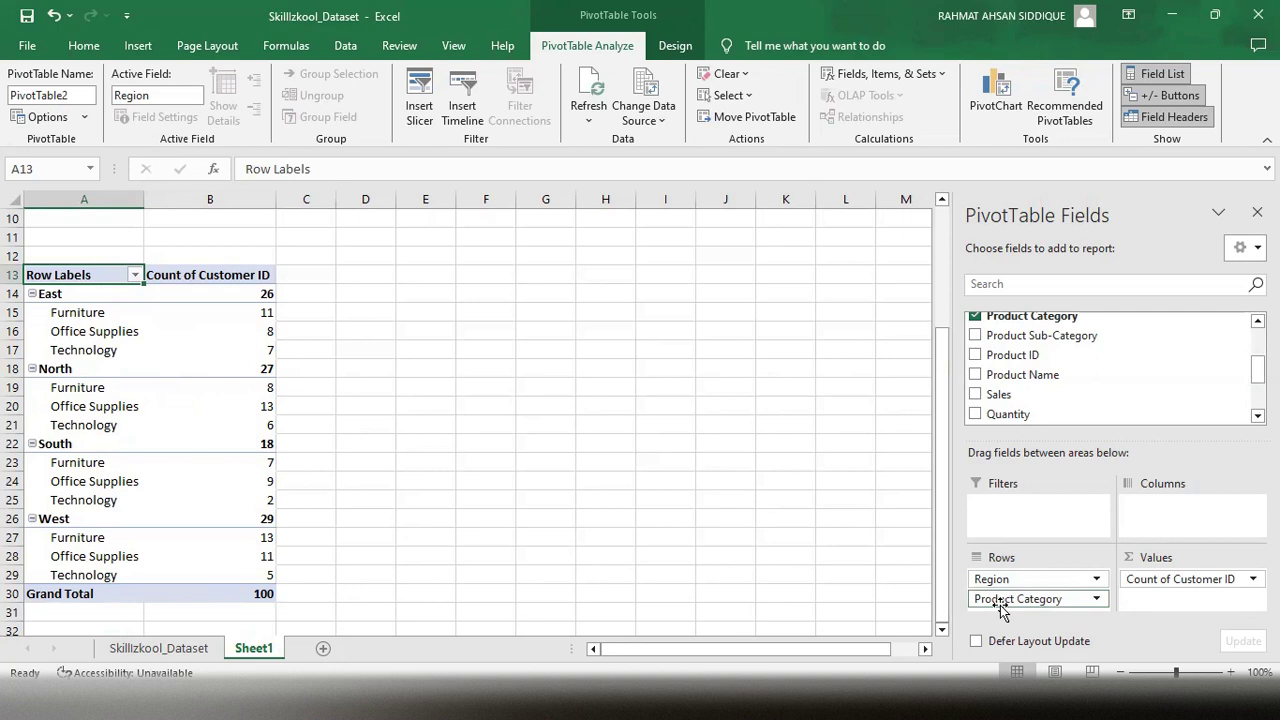
Move the Product Category field from Rows to Columns in the PivotTable at A13 and review the resulting cross-table.
{"action": "left_click_drag", "start_coordinate": [1003, 600], "coordinate": [1162, 524]}
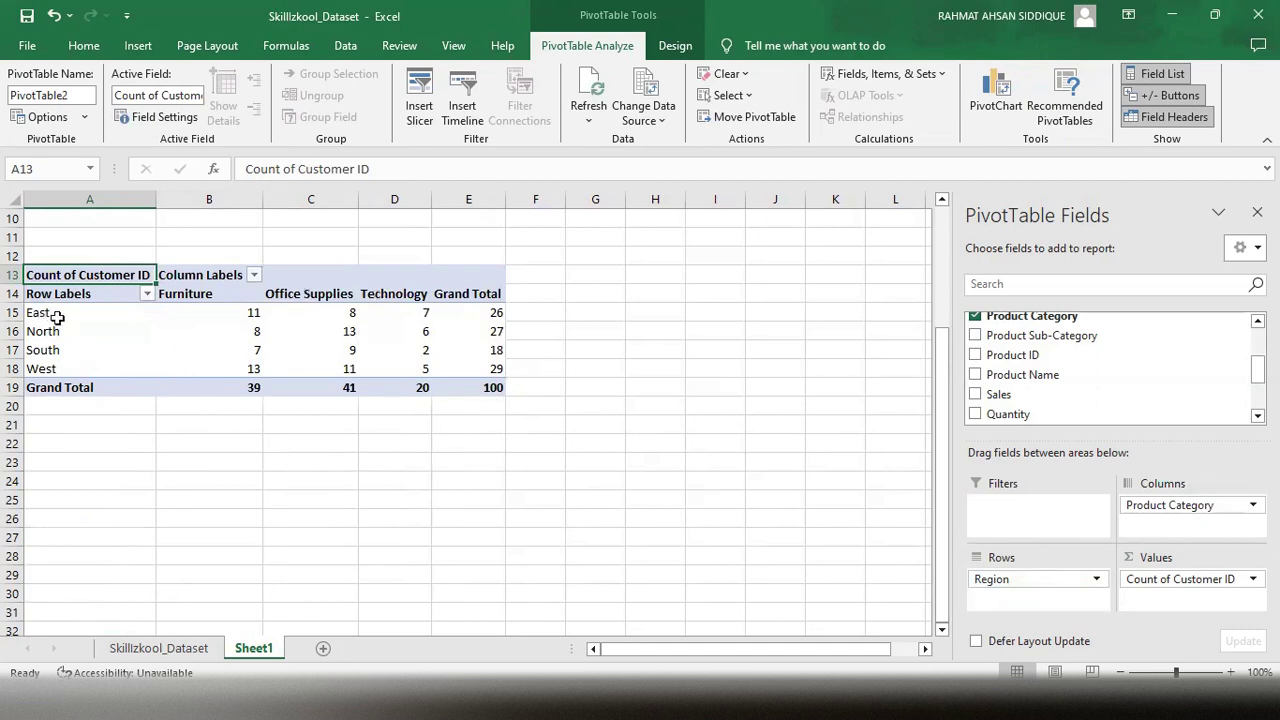
{"action": "mouse_move", "coordinate": [239, 310]}
{"action": "scroll", "coordinate": [565, 351], "scroll_direction": "up", "scroll_amount": 2}
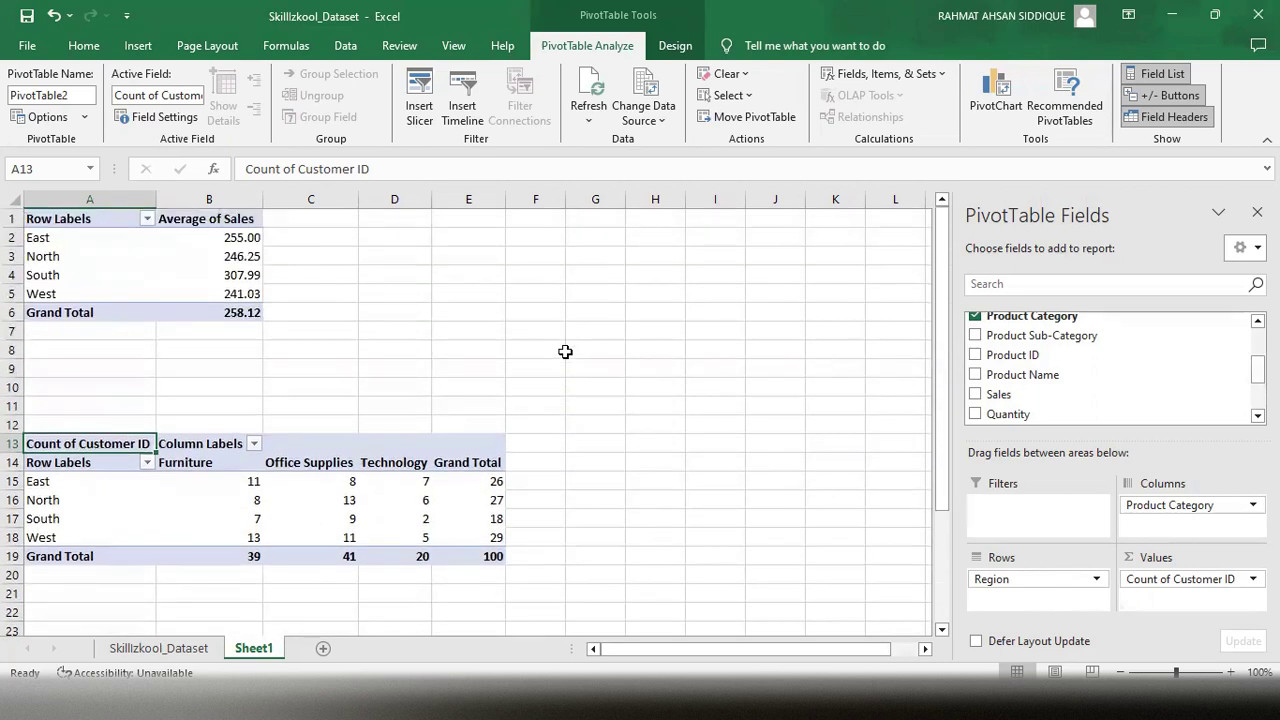
{"action": "scroll", "coordinate": [555, 350], "scroll_direction": "down", "scroll_amount": 4}
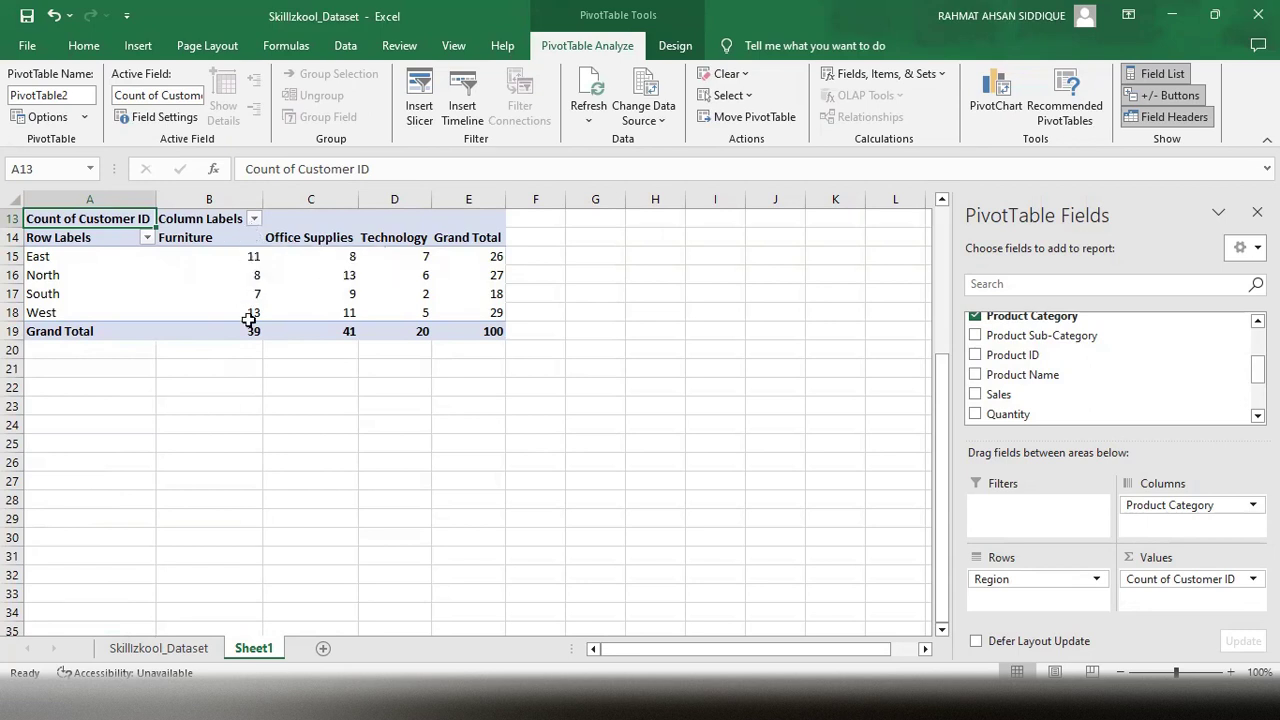
{"action": "mouse_move", "coordinate": [250, 333]}
{"action": "mouse_move", "coordinate": [426, 255]}
{"action": "mouse_move", "coordinate": [415, 330]}
Turn grand totals off for both rows and columns in the PivotTable at A13.
{"action": "left_click", "coordinate": [666, 45]}
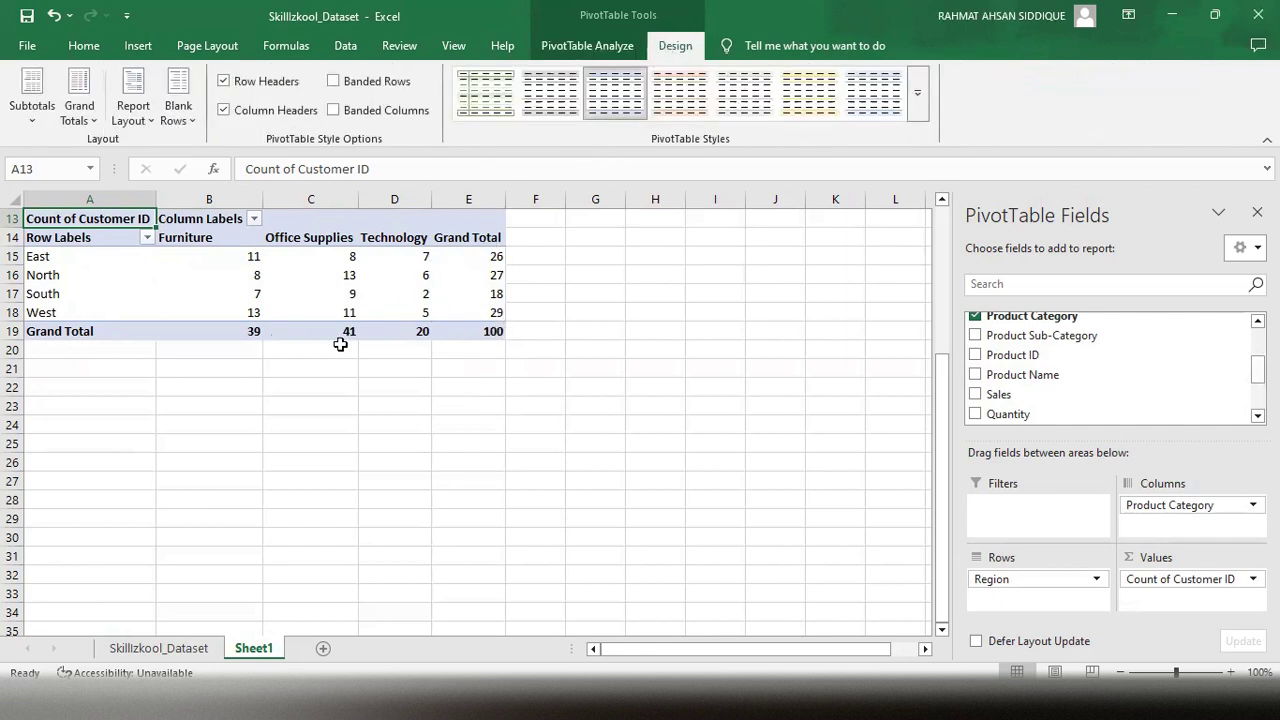
{"action": "left_click", "coordinate": [30, 110]}
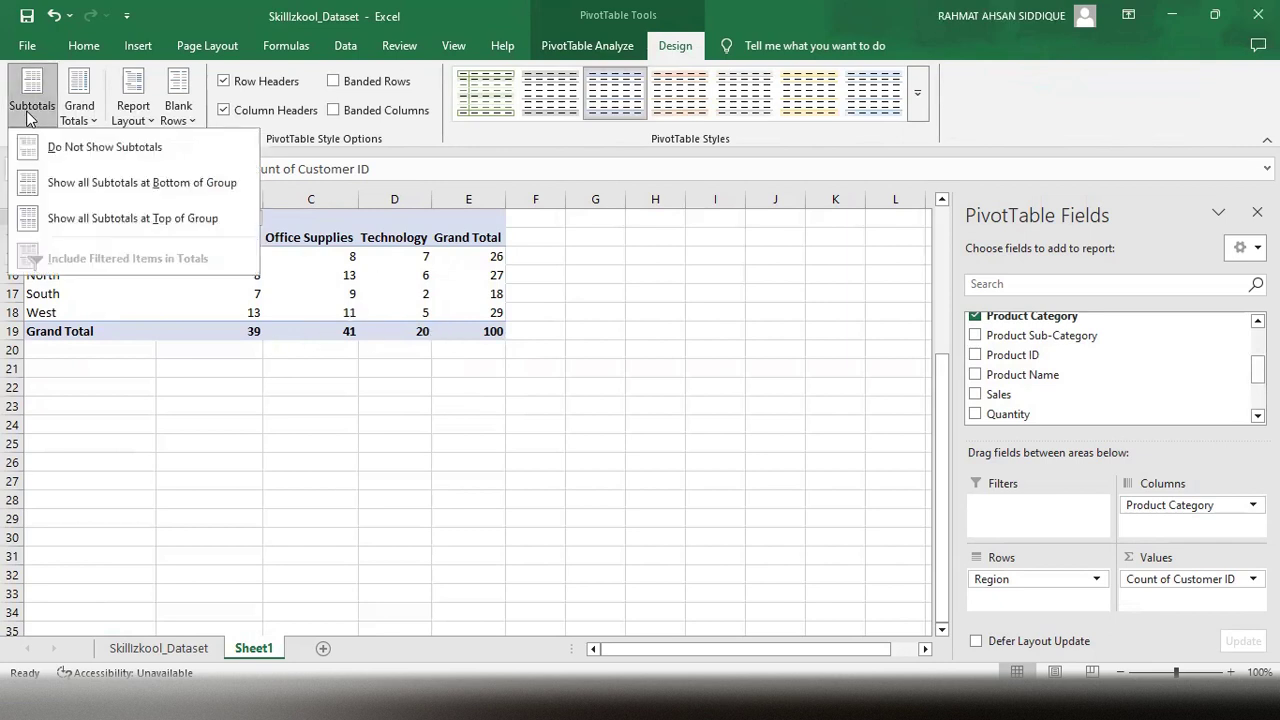
{"action": "left_click", "coordinate": [85, 112]}
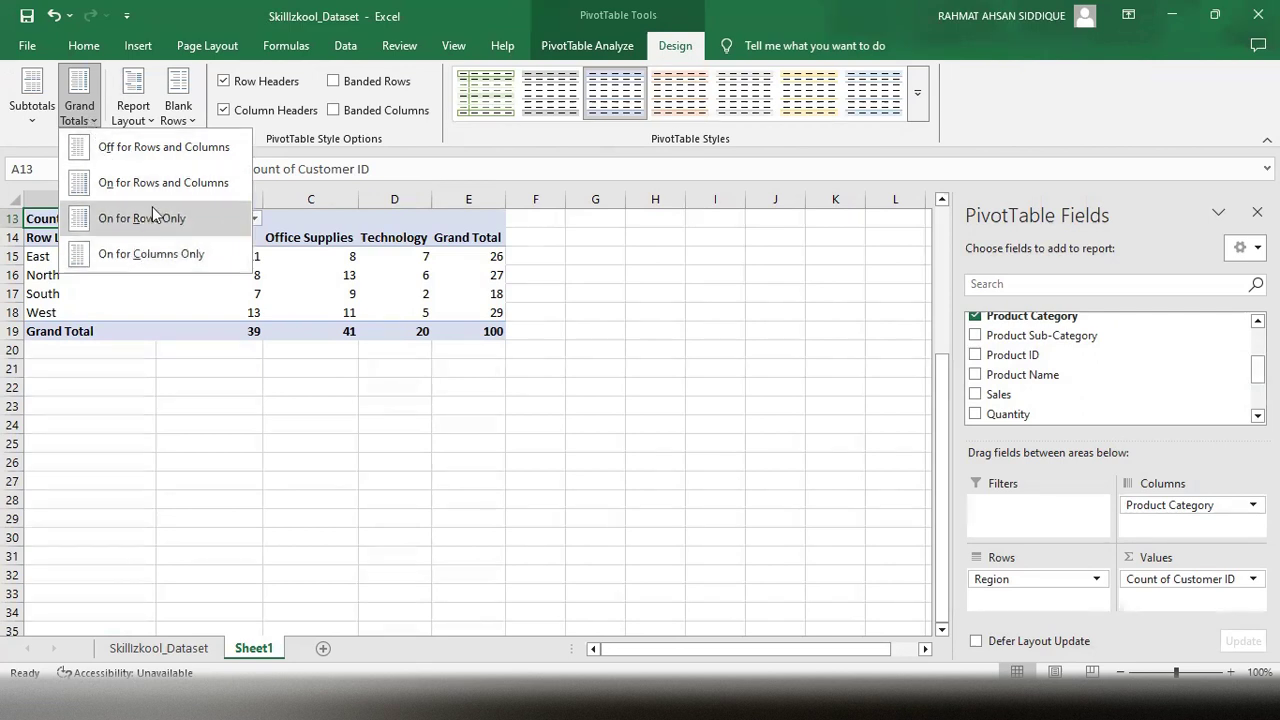
{"action": "left_click", "coordinate": [175, 158]}
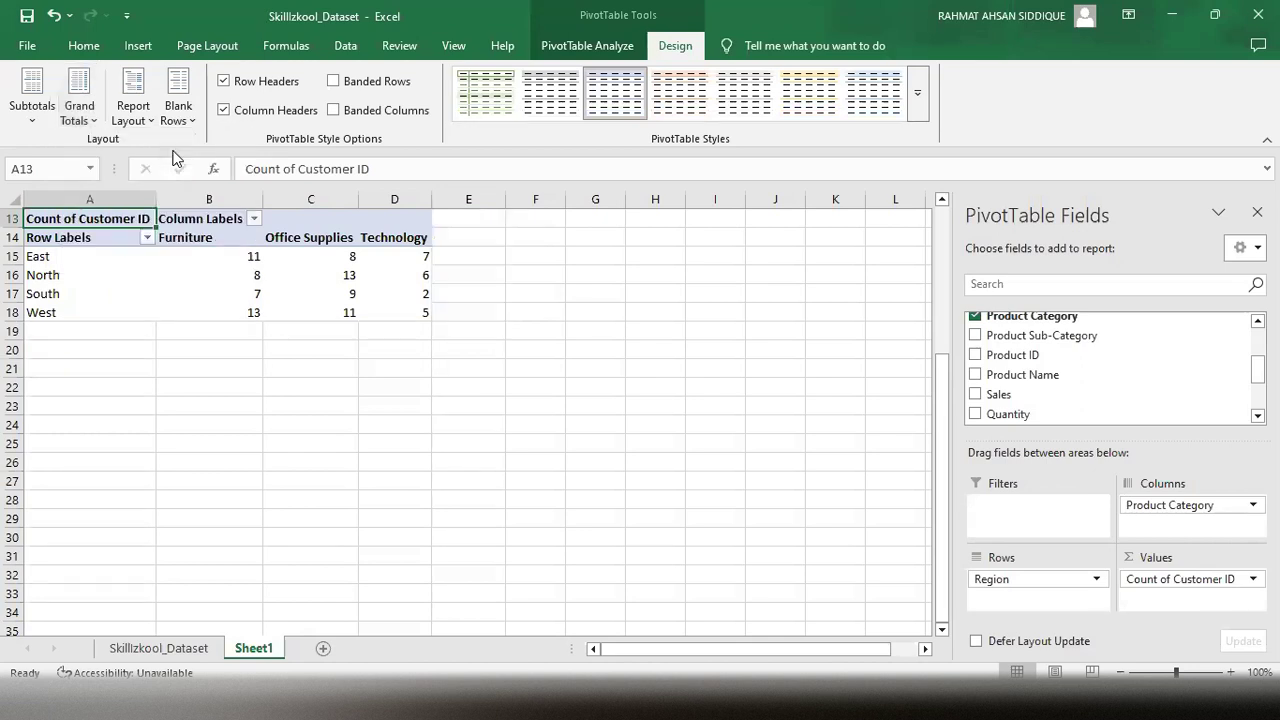
Turn grand totals back on for rows and columns in the A13 PivotTable, and limit them to rows only.
{"action": "left_click", "coordinate": [87, 114]}
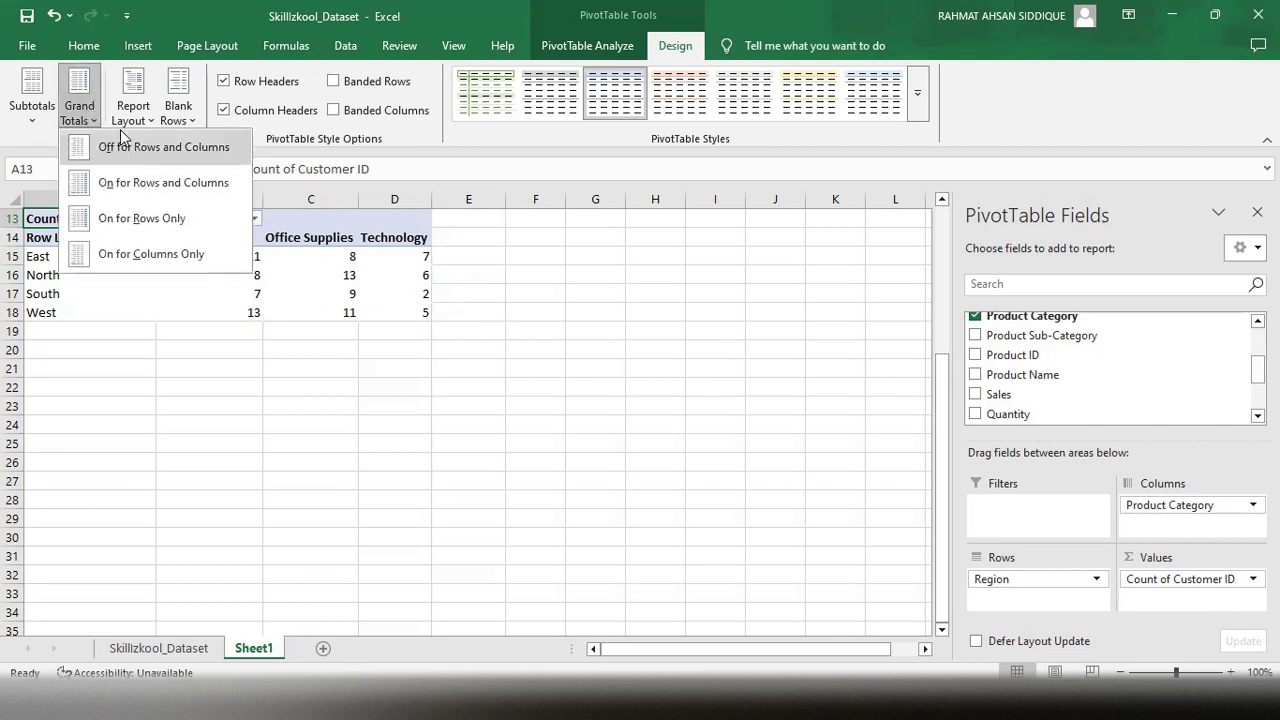
{"action": "left_click", "coordinate": [135, 188]}
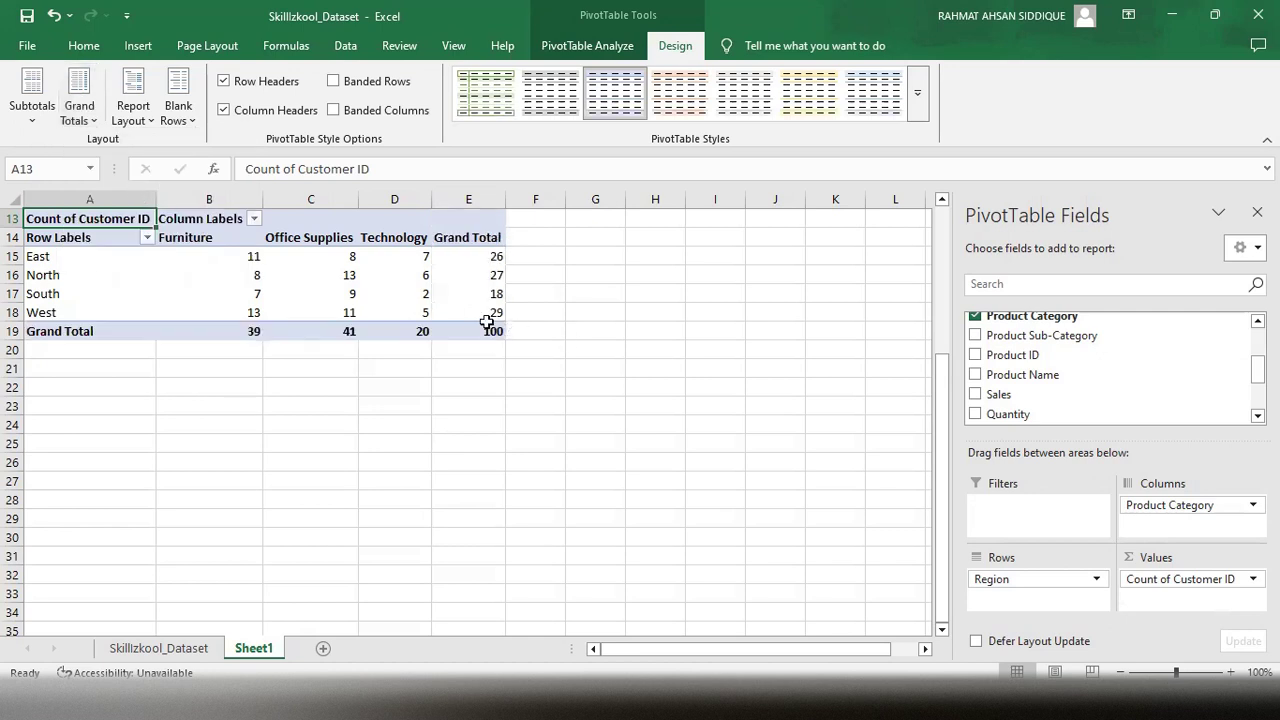
{"action": "left_click", "coordinate": [84, 112]}
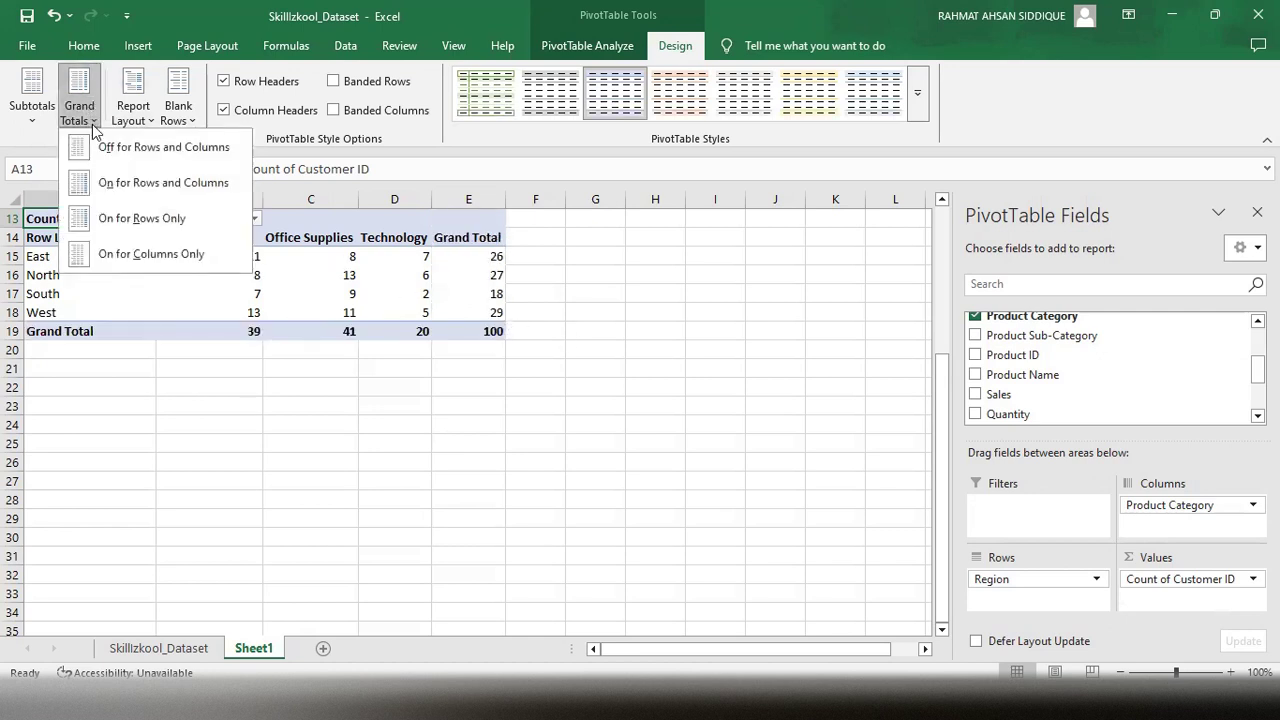
{"action": "left_click", "coordinate": [135, 222]}
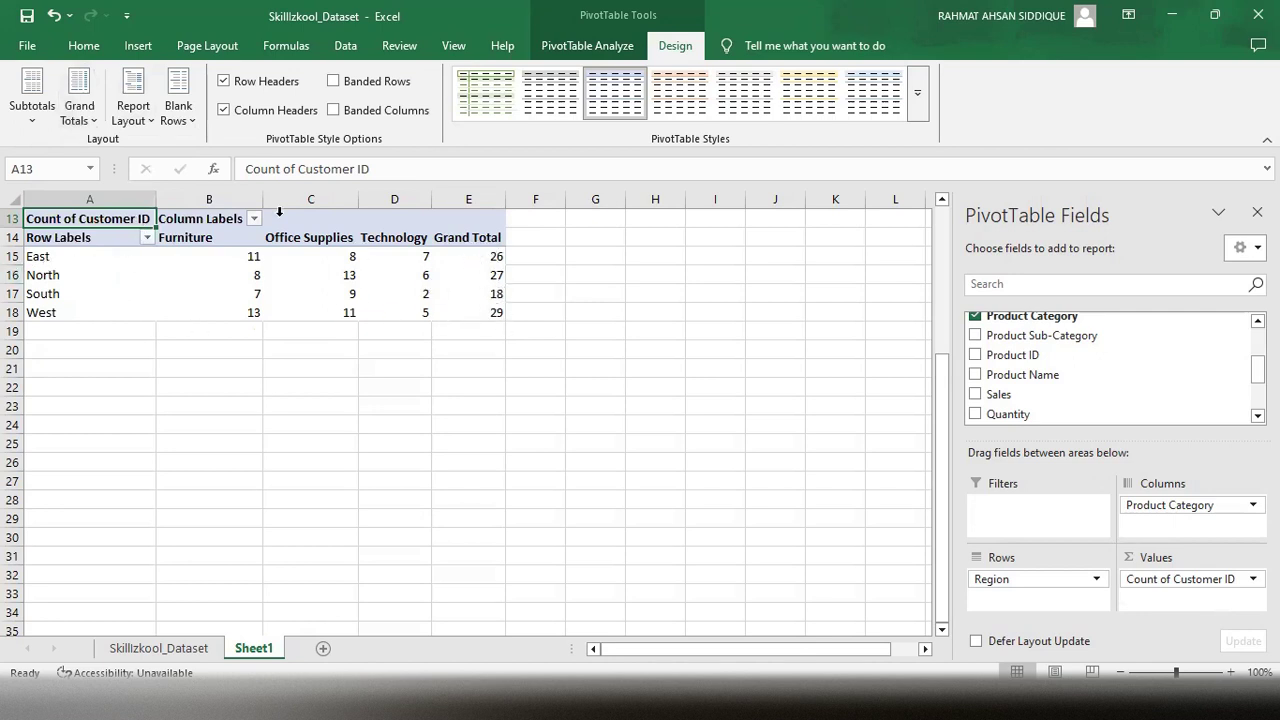
Set the A13 PivotTable's grand totals to On for Columns Only.
{"action": "left_click", "coordinate": [87, 115]}
{"action": "left_click", "coordinate": [105, 251]}
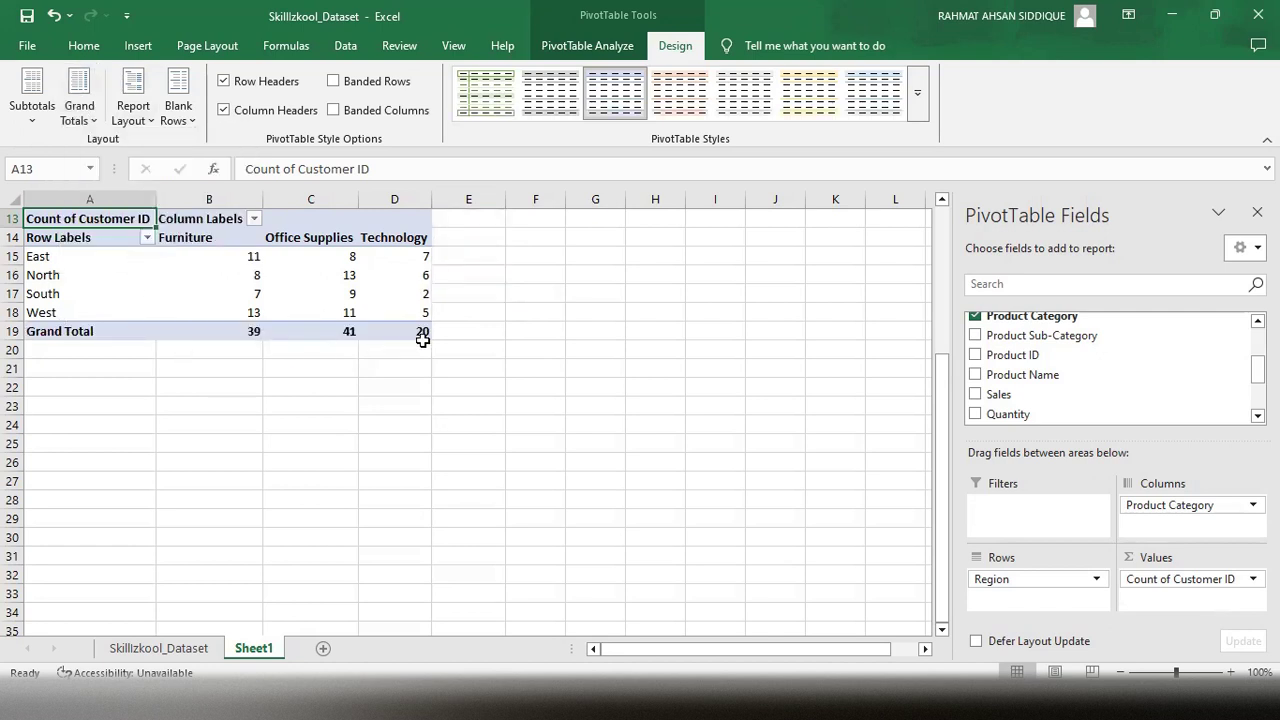
{"action": "mouse_move", "coordinate": [374, 339]}
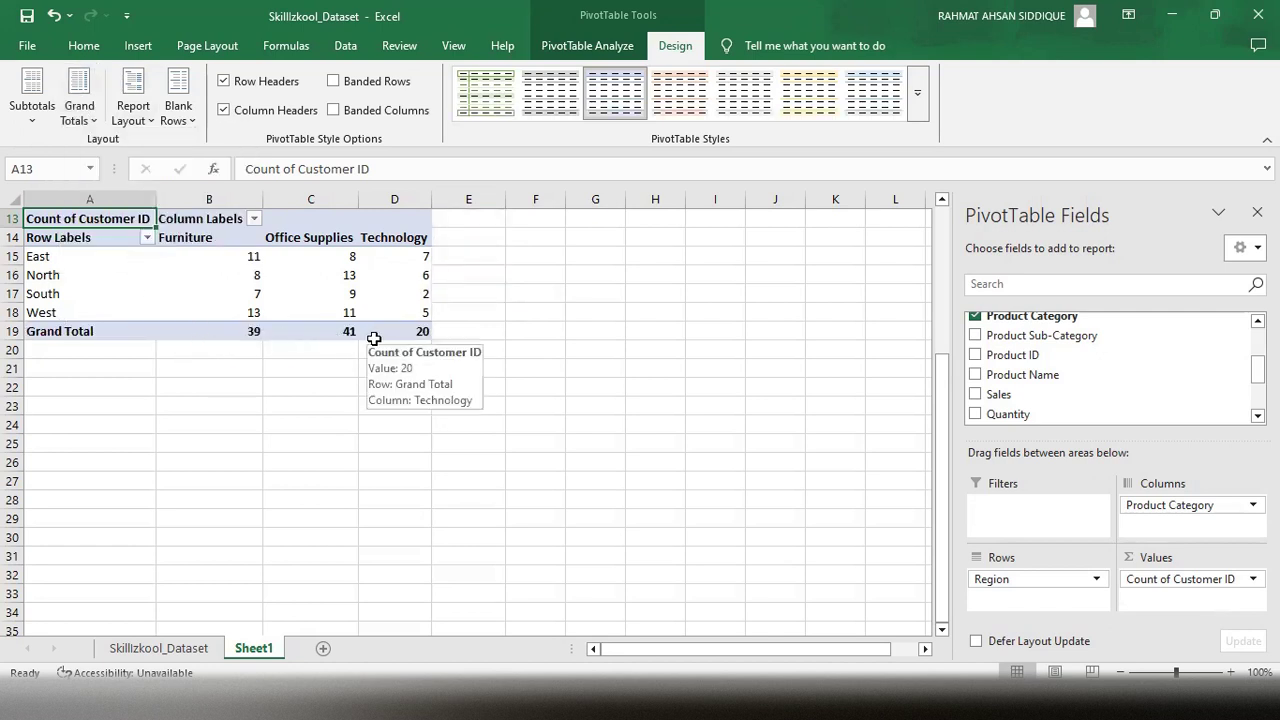
{"action": "left_click", "coordinate": [33, 106]}
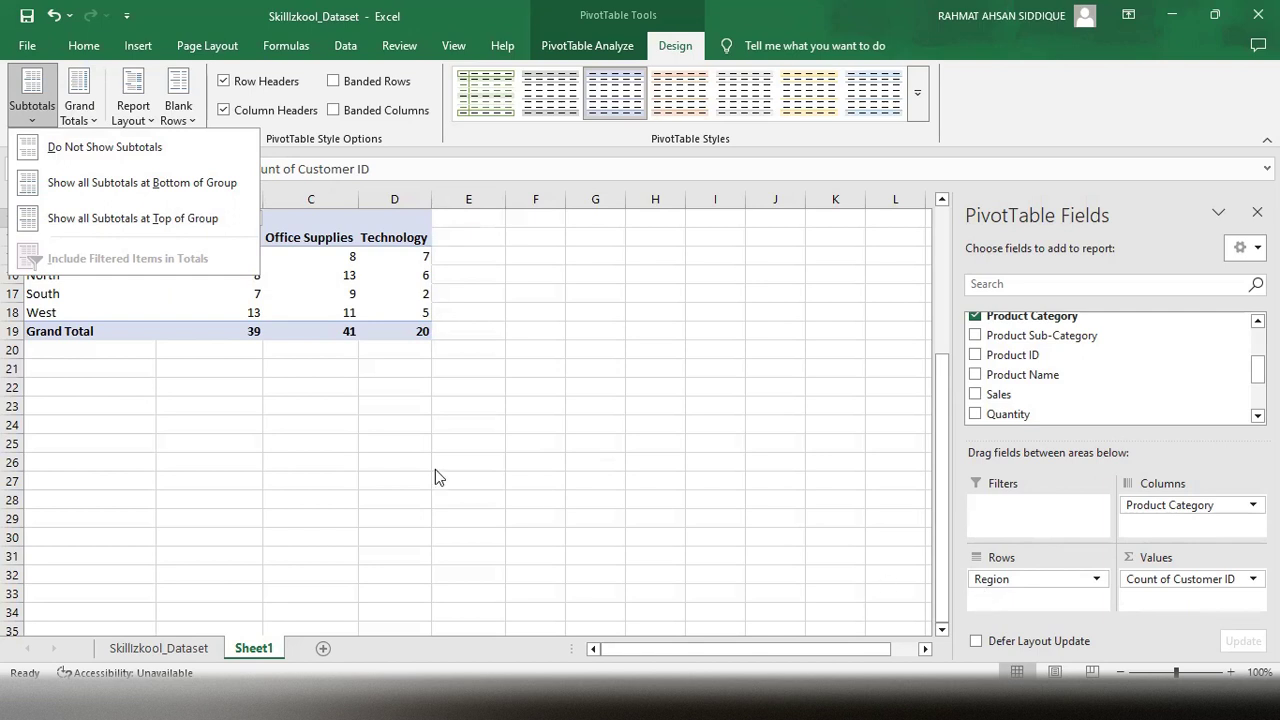
{"action": "left_click", "coordinate": [246, 390]}
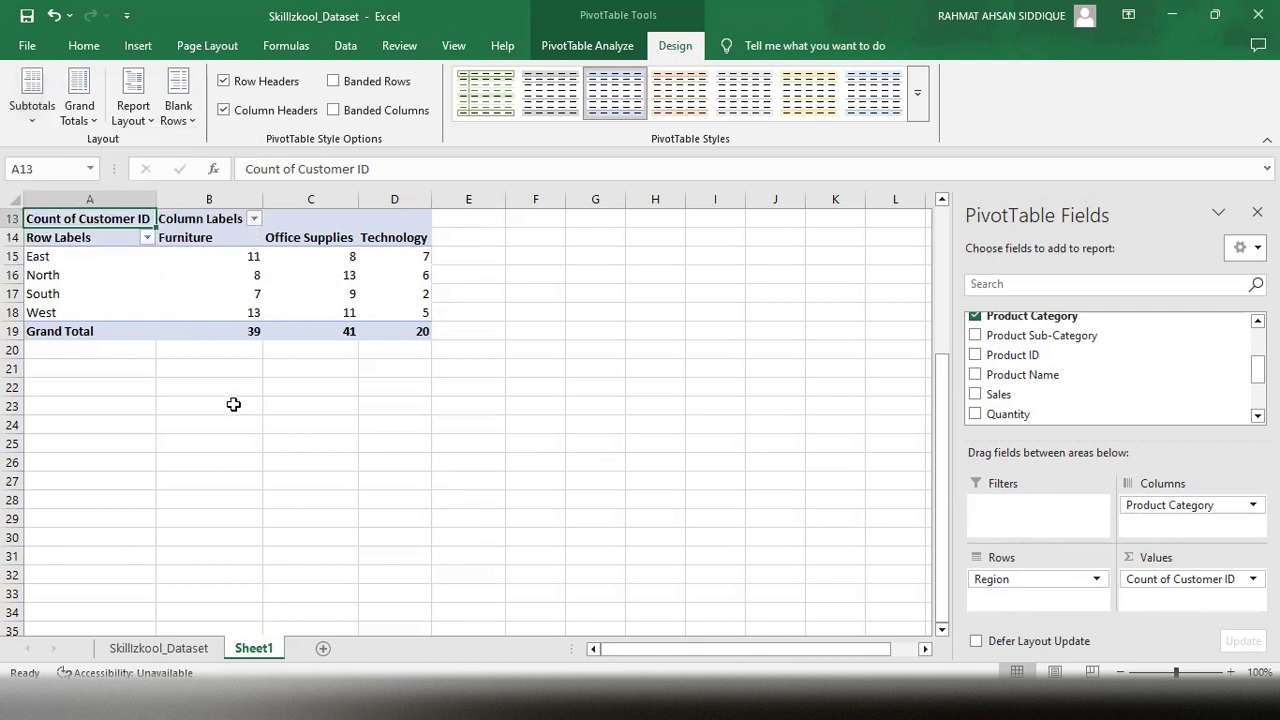
Insert a third PivotTable at cell A24 of Sheet1, using range A1:O101 of the dataset sheet as its source.
{"action": "left_click", "coordinate": [78, 421]}
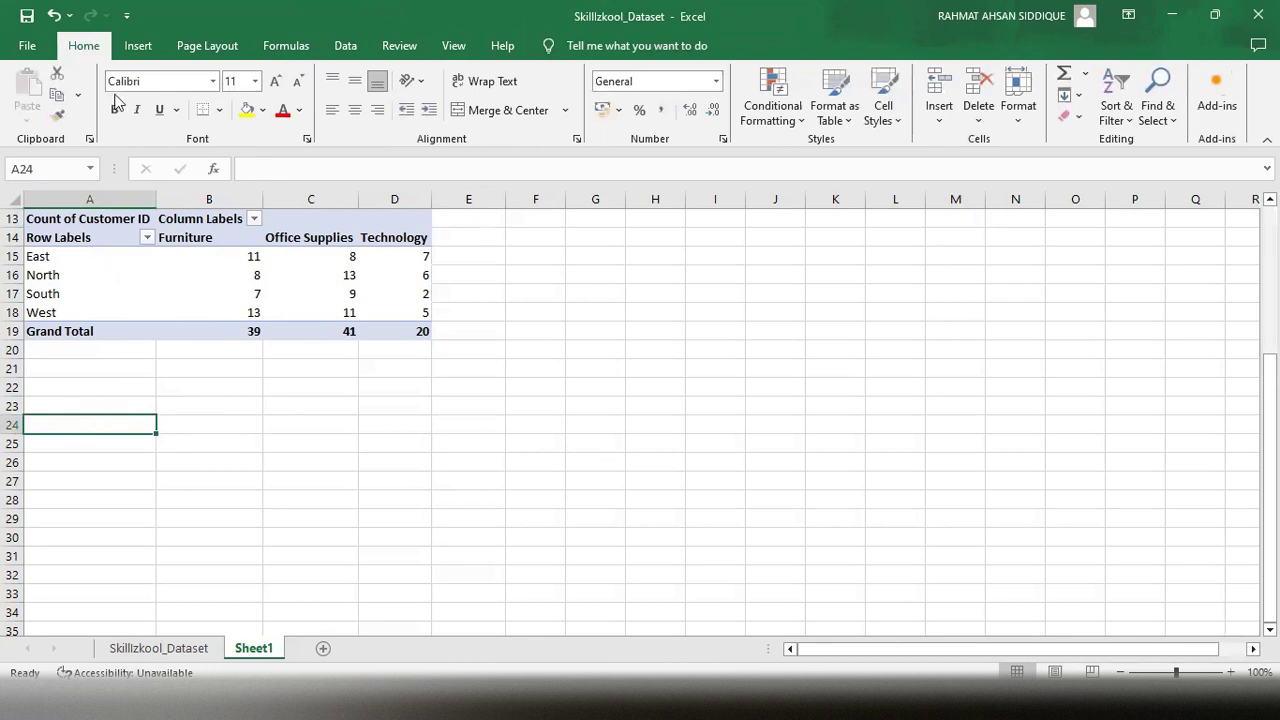
{"action": "left_click", "coordinate": [139, 46]}
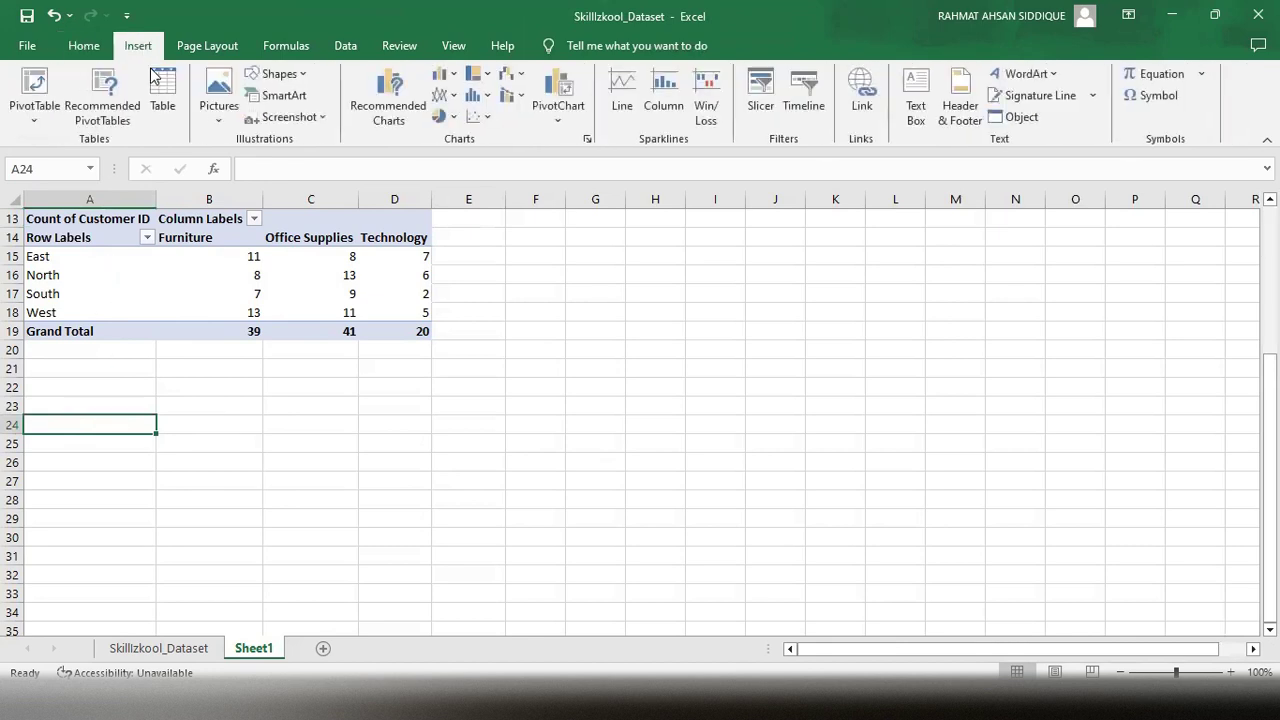
{"action": "left_click", "coordinate": [35, 100]}
{"action": "left_click", "coordinate": [62, 145]}
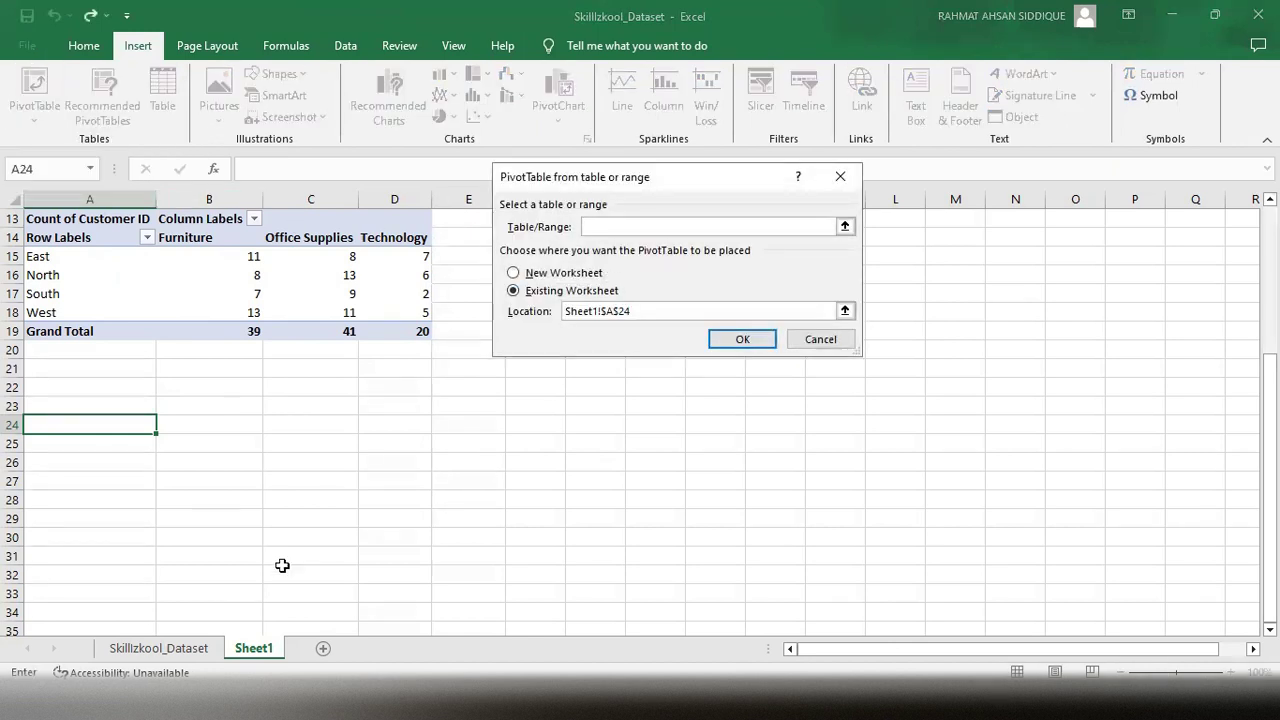
{"action": "left_click", "coordinate": [156, 650]}
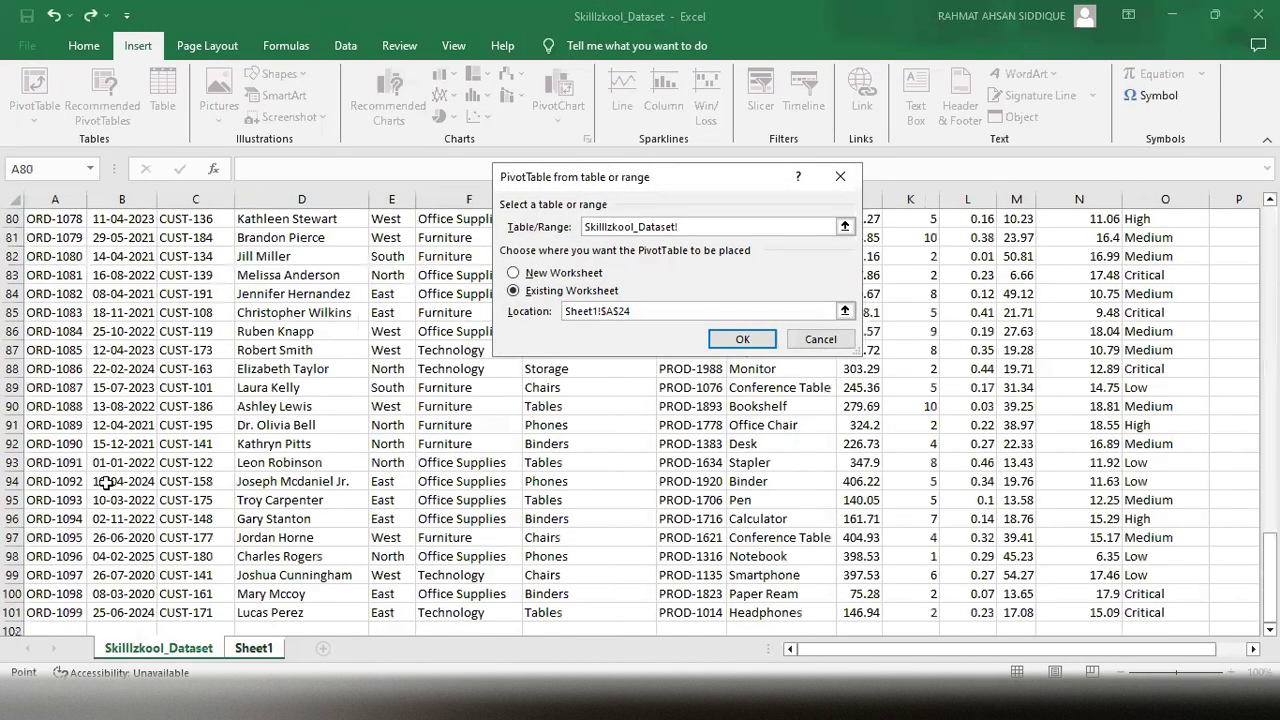
{"action": "scroll", "coordinate": [106, 483], "scroll_direction": "up", "scroll_amount": 11}
{"action": "scroll", "coordinate": [106, 483], "scroll_direction": "up", "scroll_amount": 10}
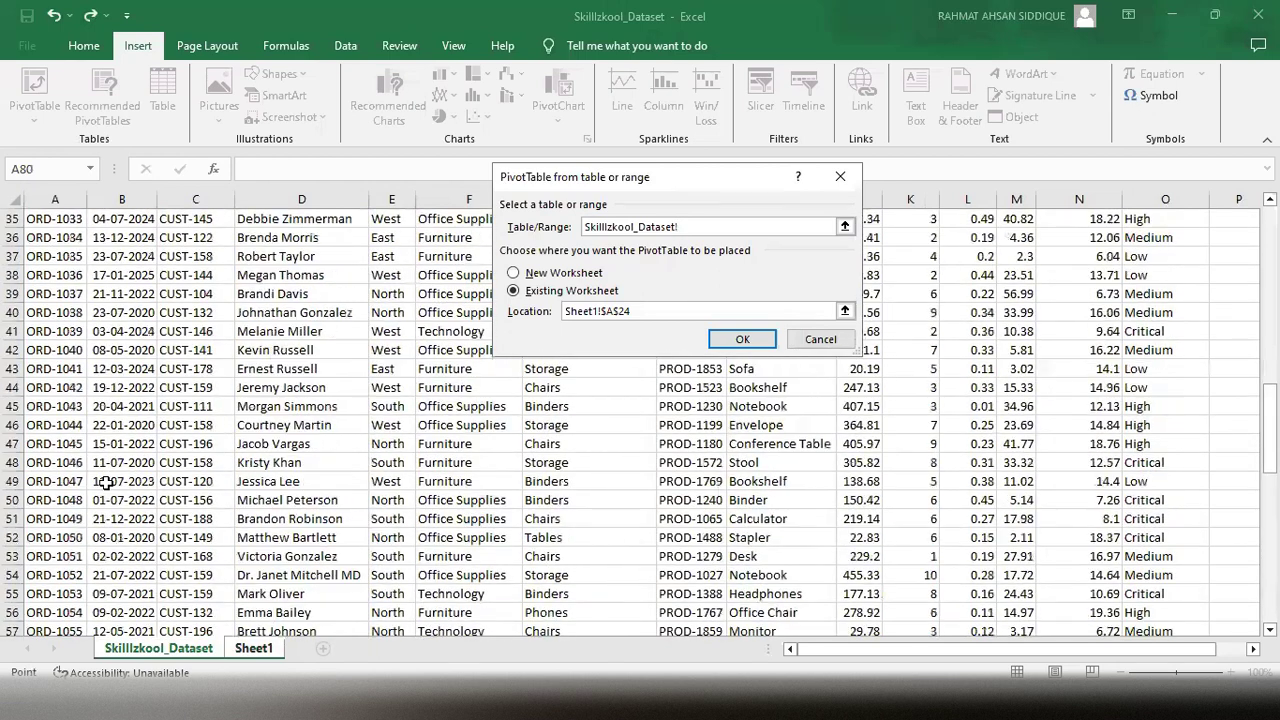
{"action": "key", "text": "ctrl+a"}
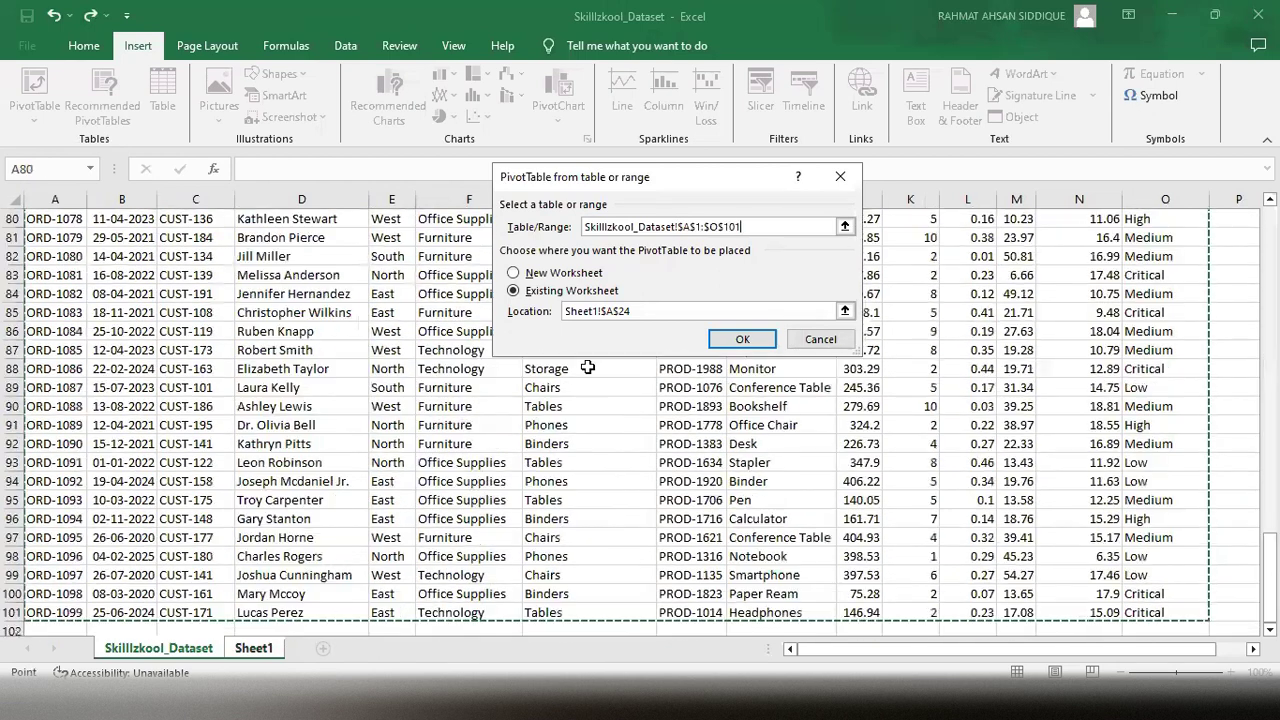
{"action": "left_click", "coordinate": [743, 342]}
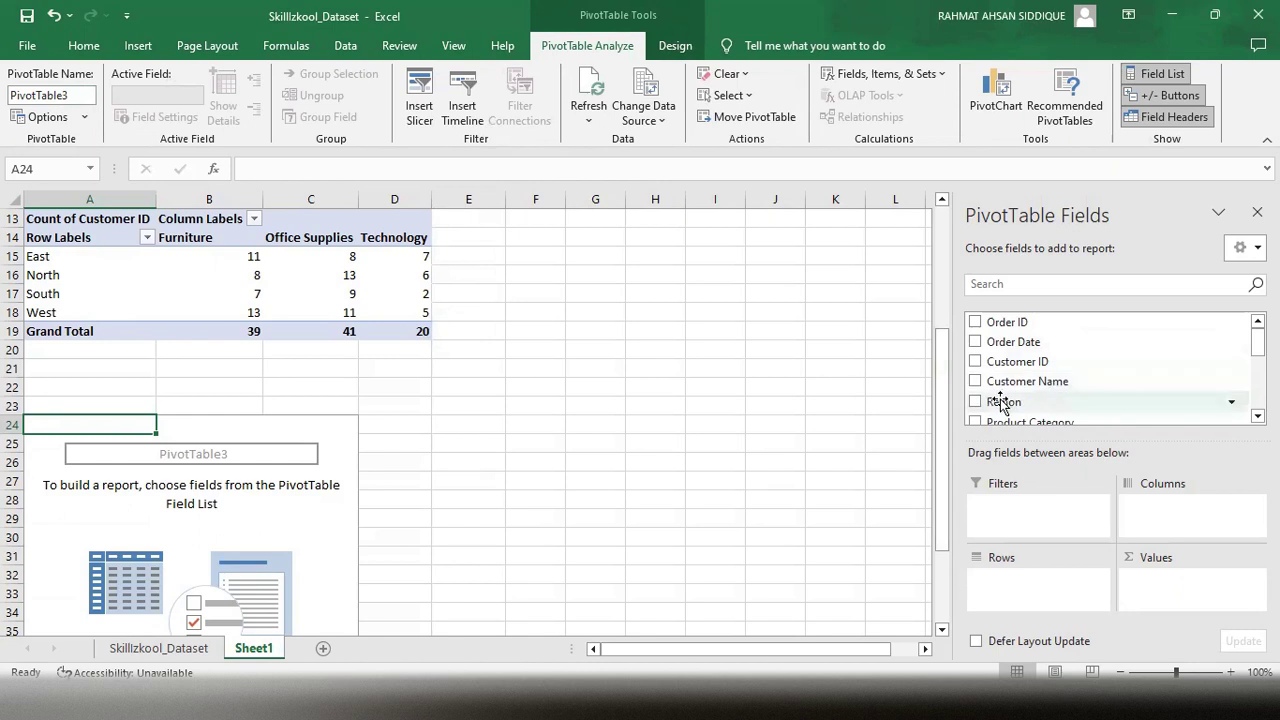
Add Region and Product Category to Rows and Customer ID to Values in the PivotTable at A24, and review the regional subtotals.
{"action": "left_click_drag", "start_coordinate": [1003, 405], "coordinate": [1015, 588]}
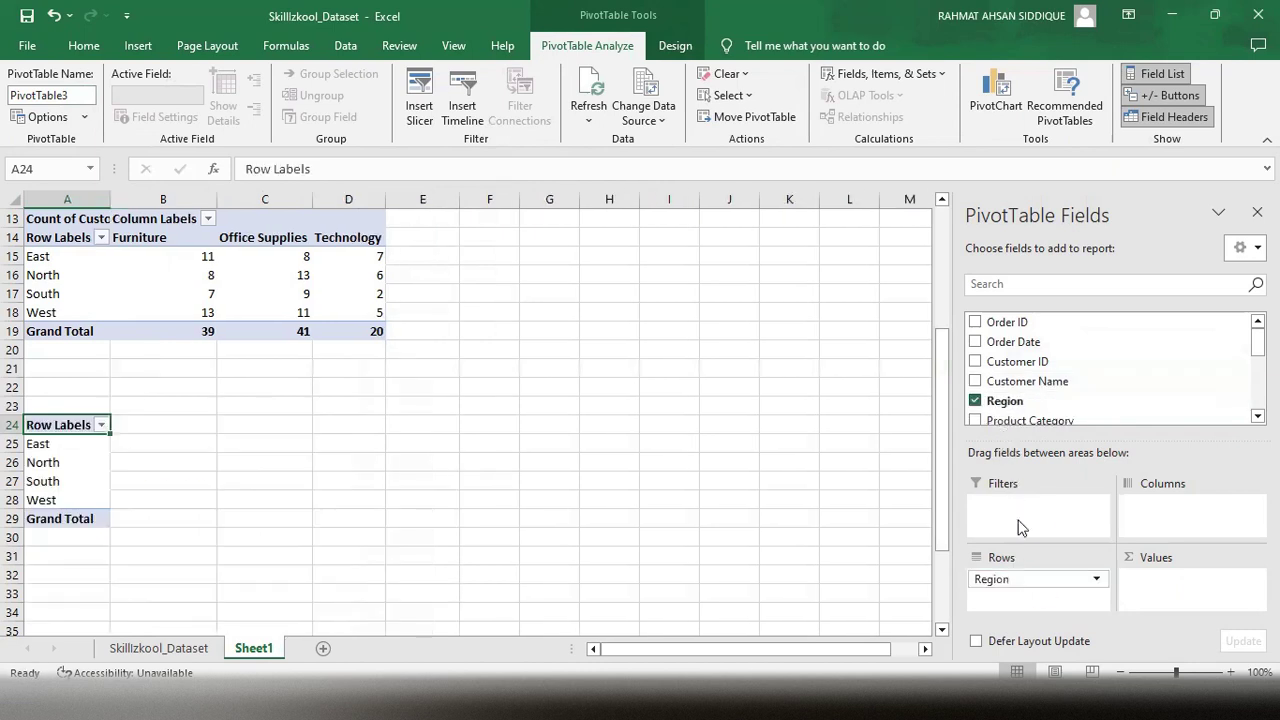
{"action": "left_click_drag", "start_coordinate": [1016, 424], "coordinate": [1020, 600]}
{"action": "left_click_drag", "start_coordinate": [1017, 362], "coordinate": [1177, 598]}
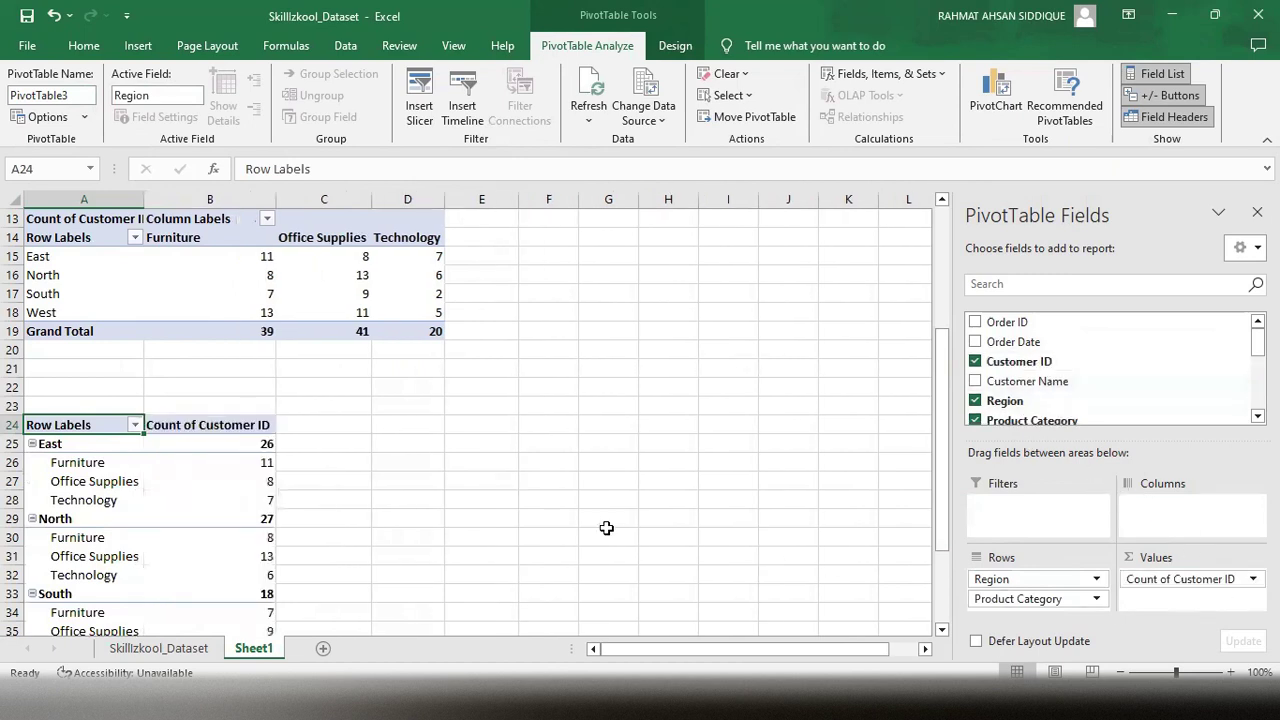
{"action": "scroll", "coordinate": [606, 526], "scroll_direction": "down", "scroll_amount": 4}
{"action": "scroll", "coordinate": [612, 466], "scroll_direction": "up", "scroll_amount": 3}
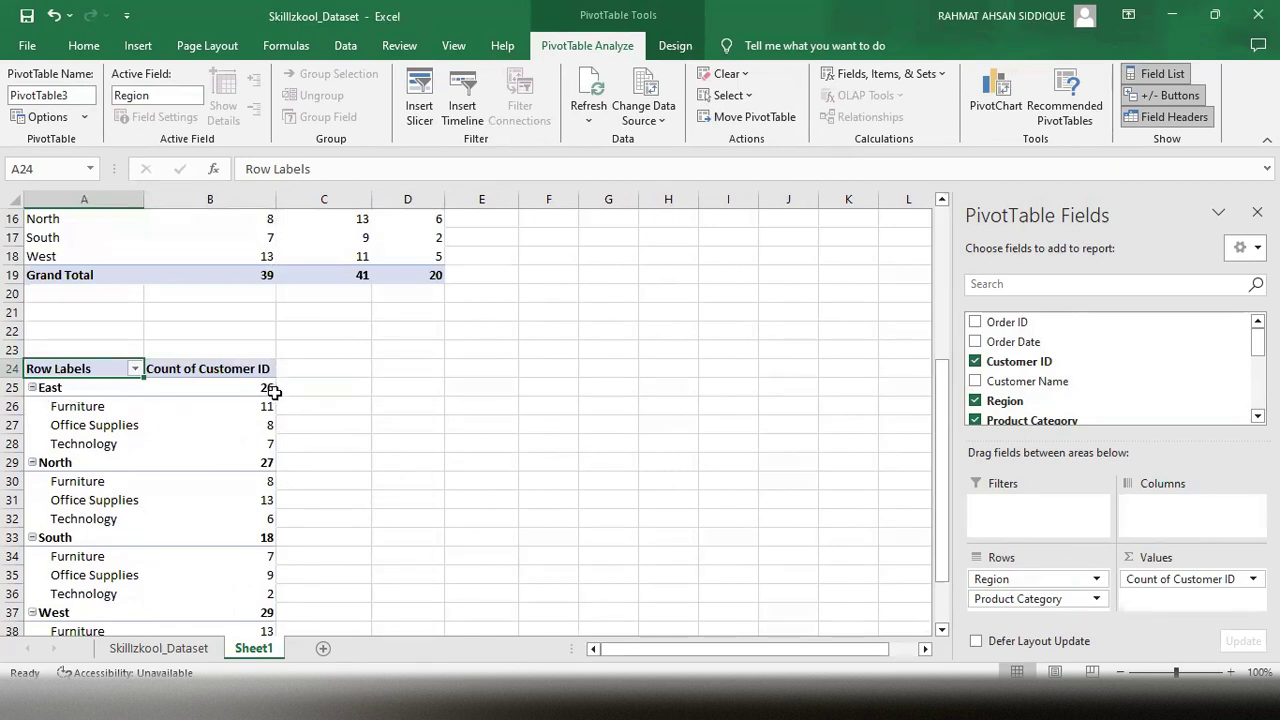
{"action": "mouse_move", "coordinate": [273, 391]}
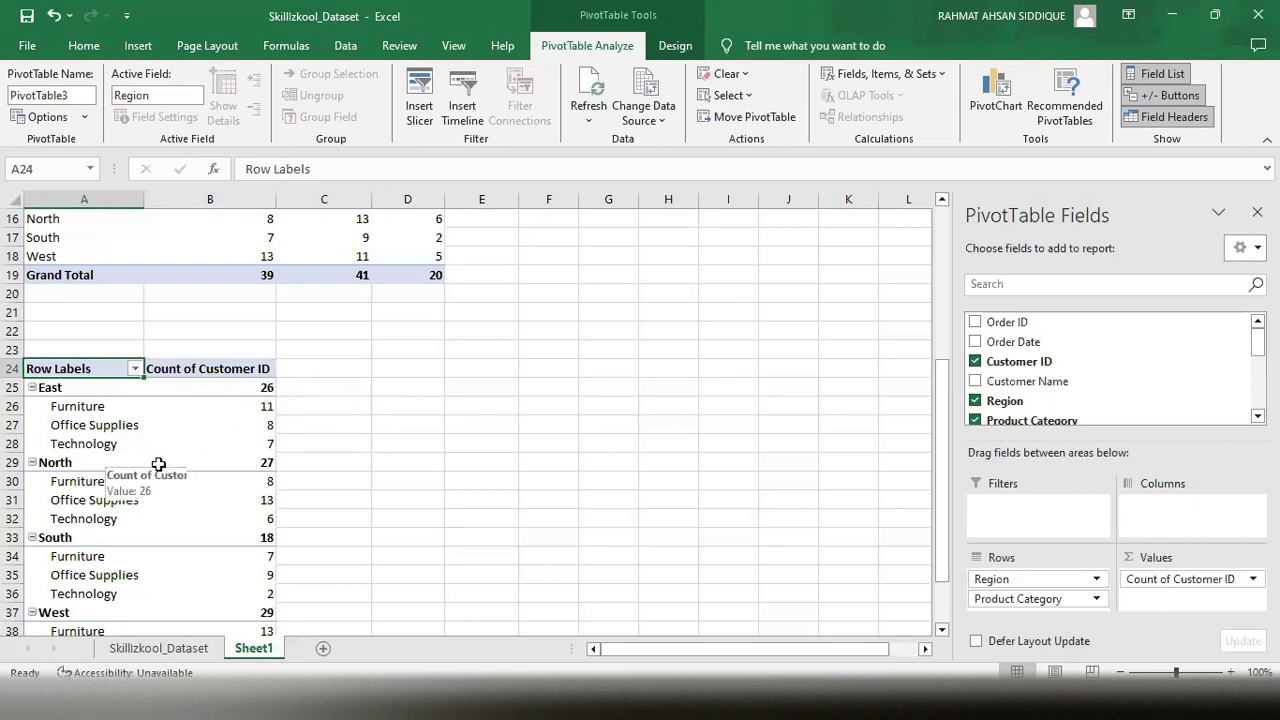
{"action": "mouse_move", "coordinate": [267, 464]}
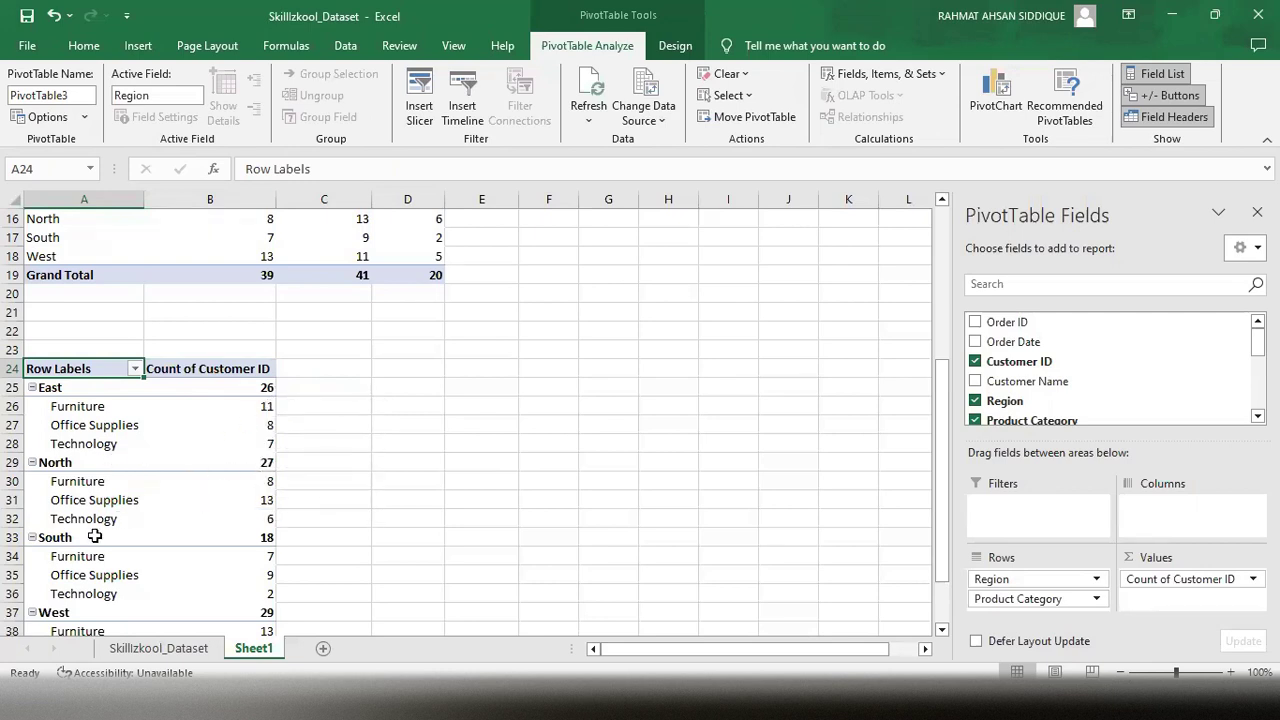
Set the PivotTable at A24 to Do Not Show Subtotals.
{"action": "scroll", "coordinate": [160, 586], "scroll_direction": "down", "scroll_amount": 2}
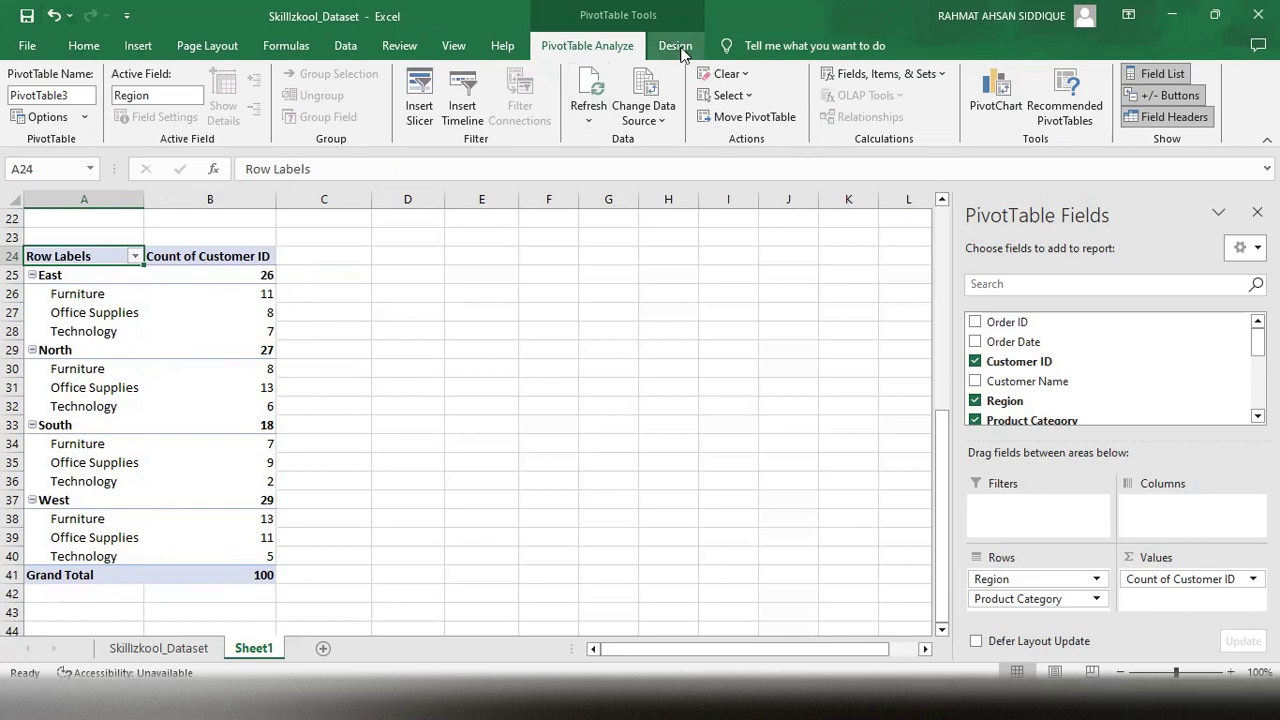
{"action": "left_click", "coordinate": [680, 52]}
{"action": "left_click", "coordinate": [32, 98]}
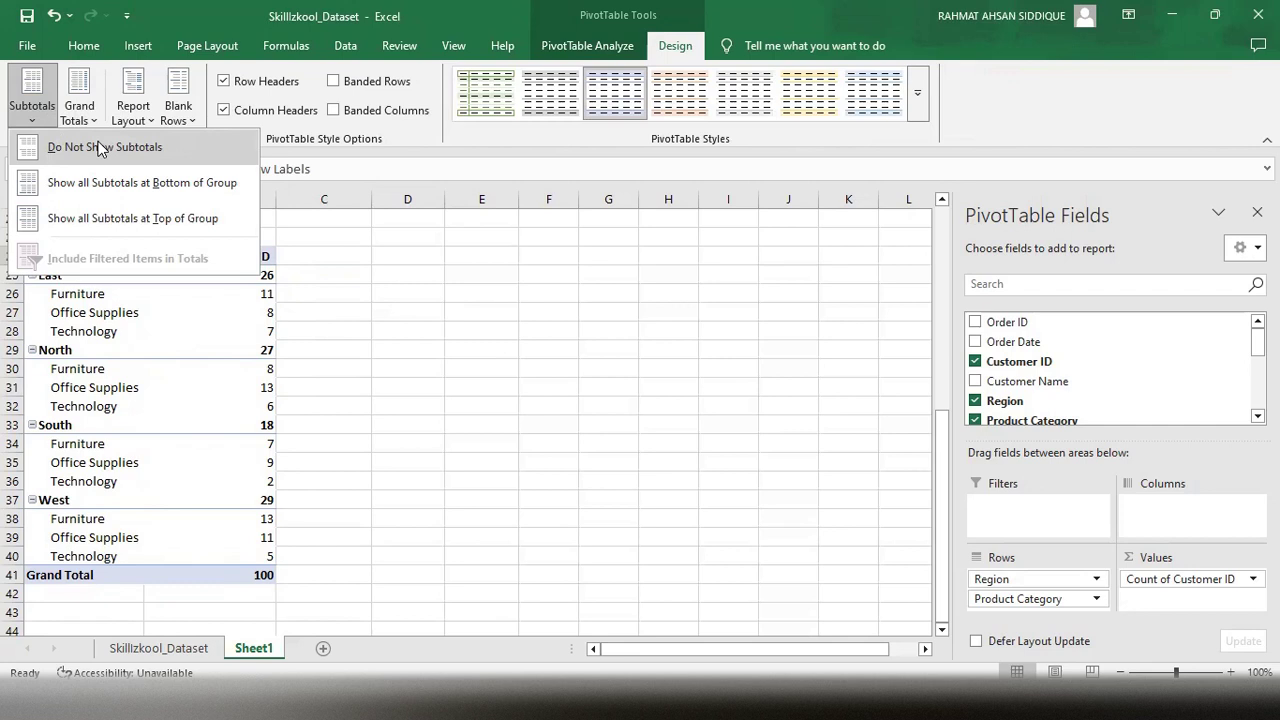
{"action": "left_click", "coordinate": [100, 148]}
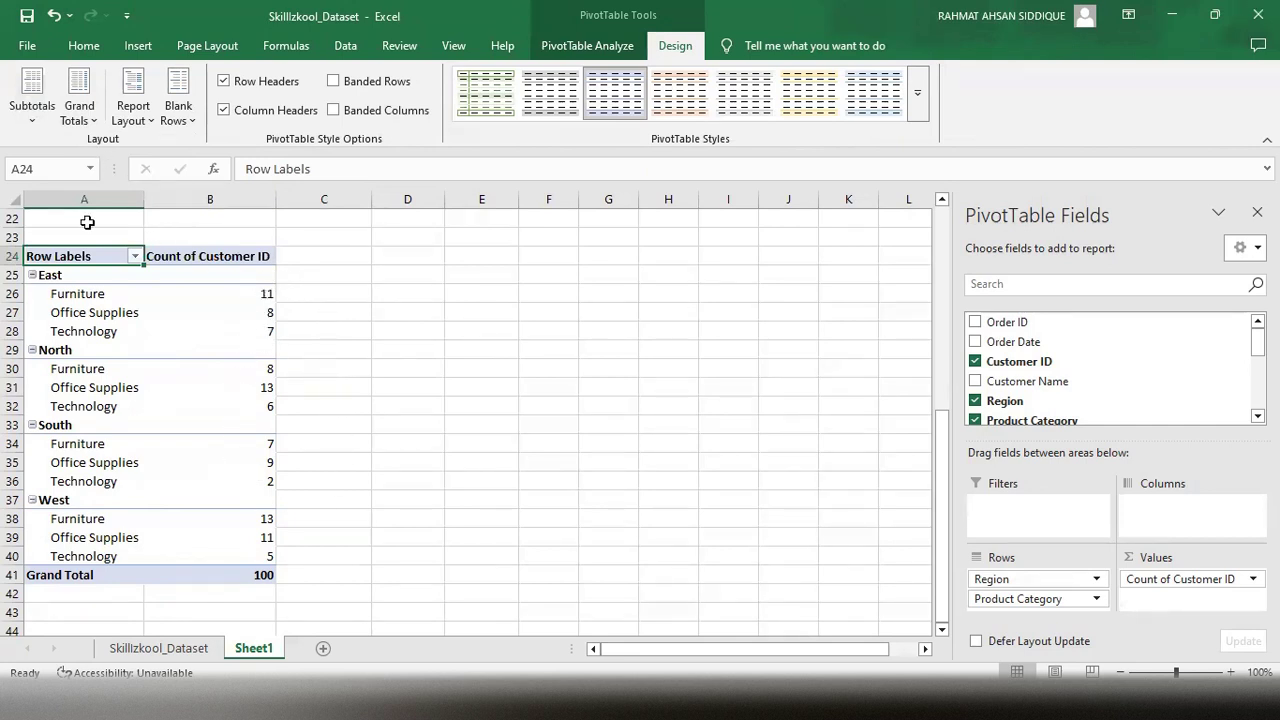
Show all subtotals at the bottom of each Region group in the PivotTable at A24.
{"action": "left_click", "coordinate": [79, 100]}
{"action": "left_click", "coordinate": [32, 100]}
{"action": "left_click", "coordinate": [32, 102]}
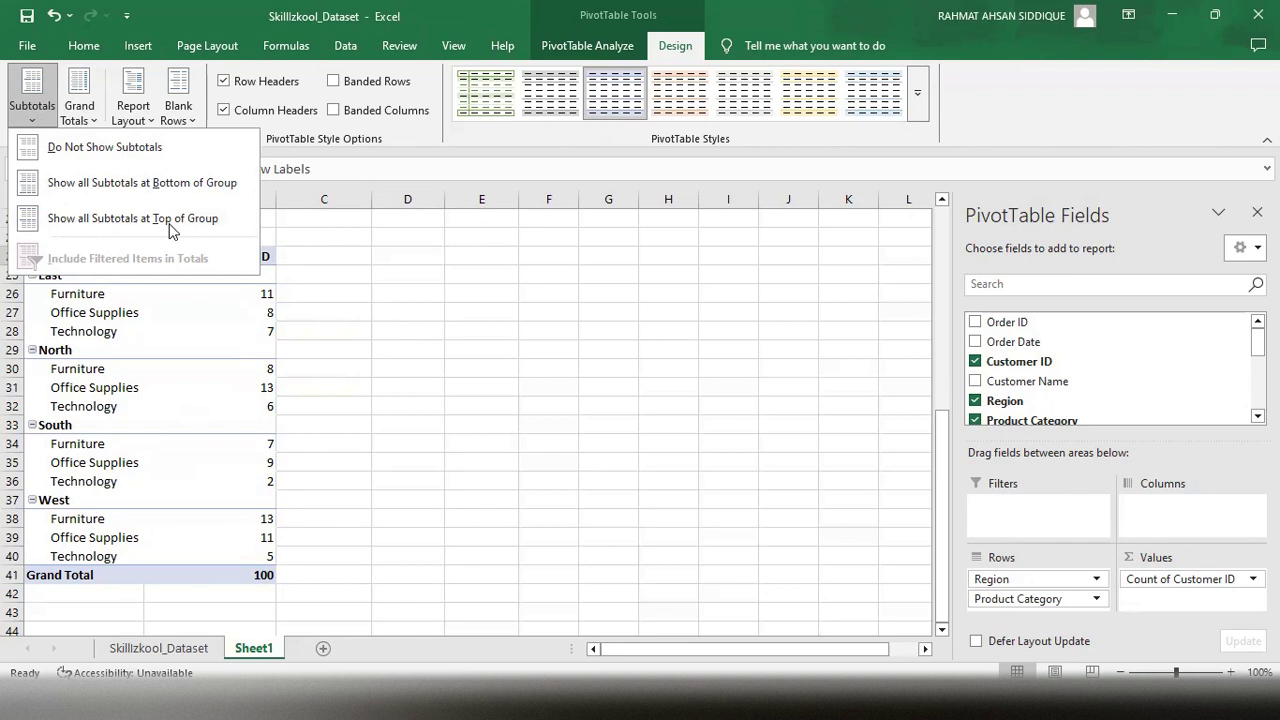
{"action": "left_click", "coordinate": [118, 188]}
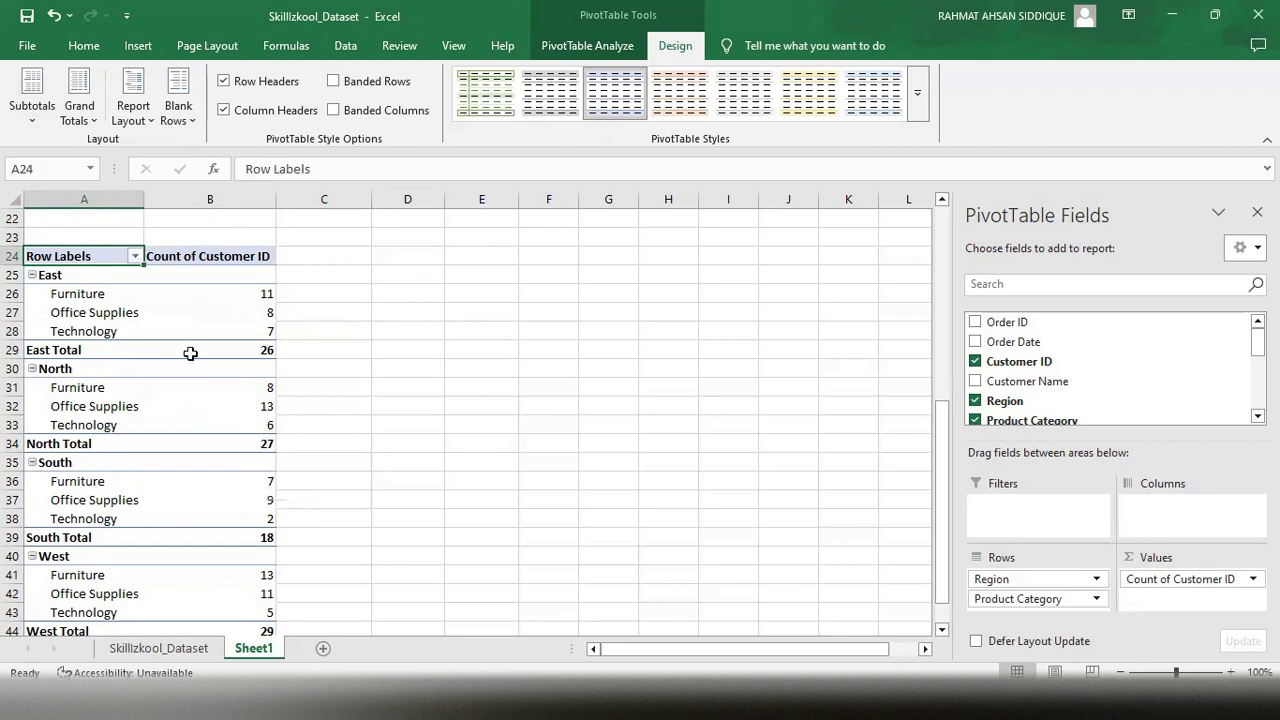
Set the PivotTable at A24 to show all subtotals at the top of each group.
{"action": "left_click", "coordinate": [82, 108]}
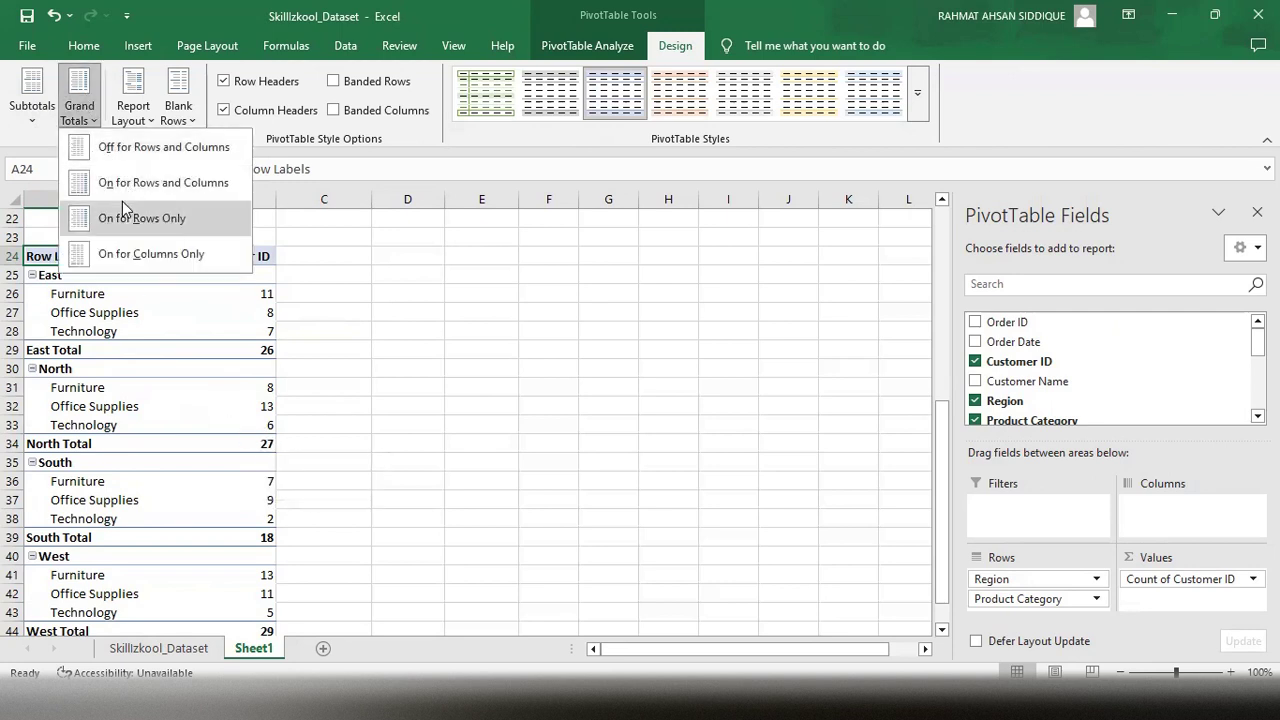
{"action": "left_click", "coordinate": [28, 108]}
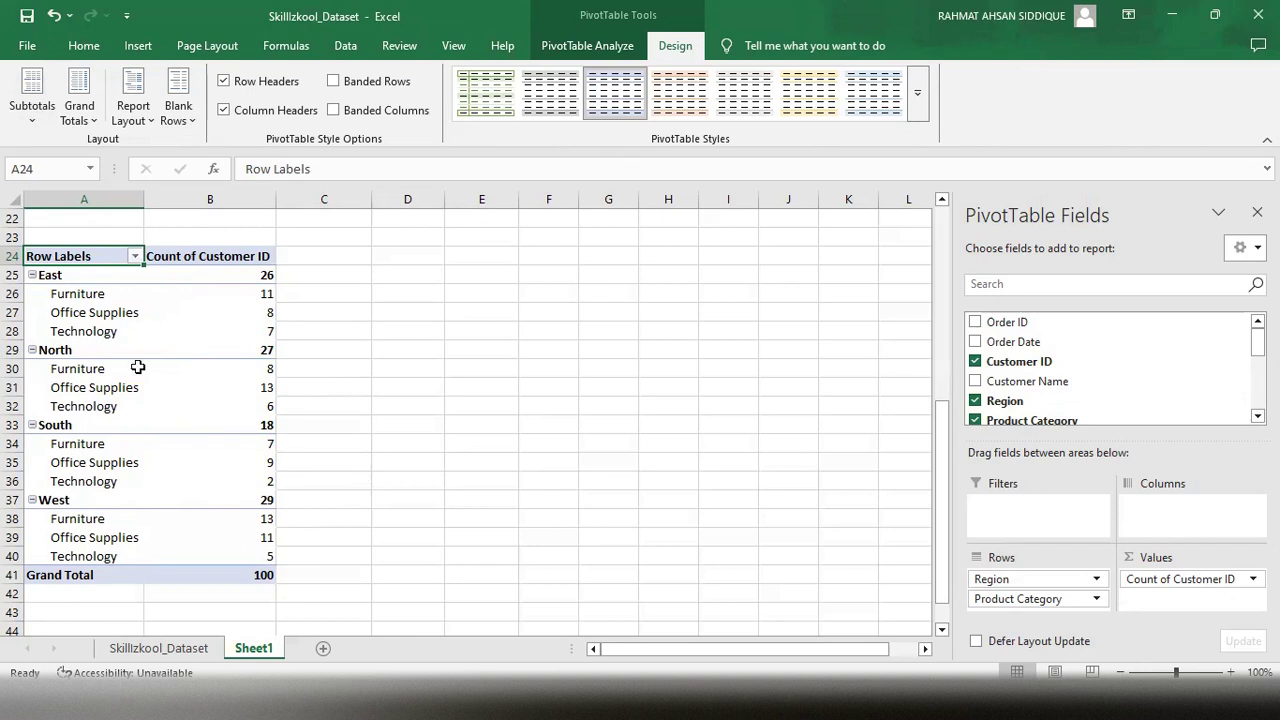
{"action": "left_click", "coordinate": [94, 122]}
{"action": "left_click", "coordinate": [40, 118]}
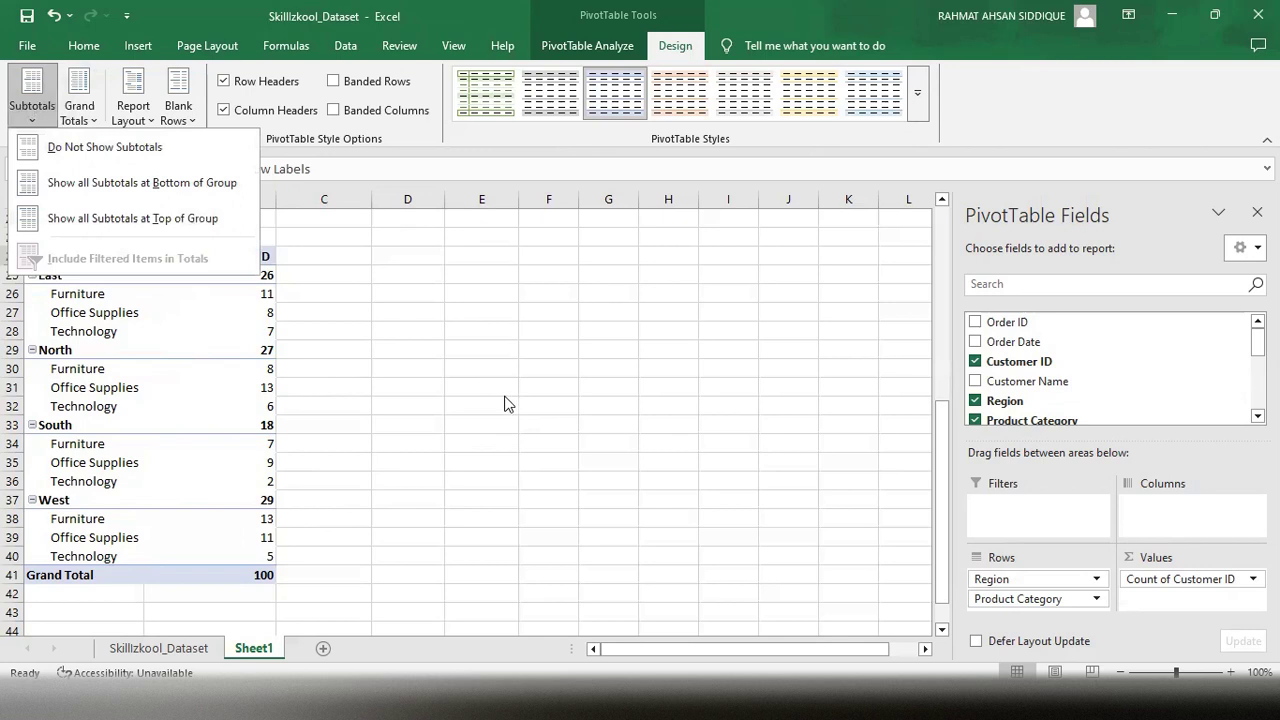
{"action": "left_click", "coordinate": [529, 336]}
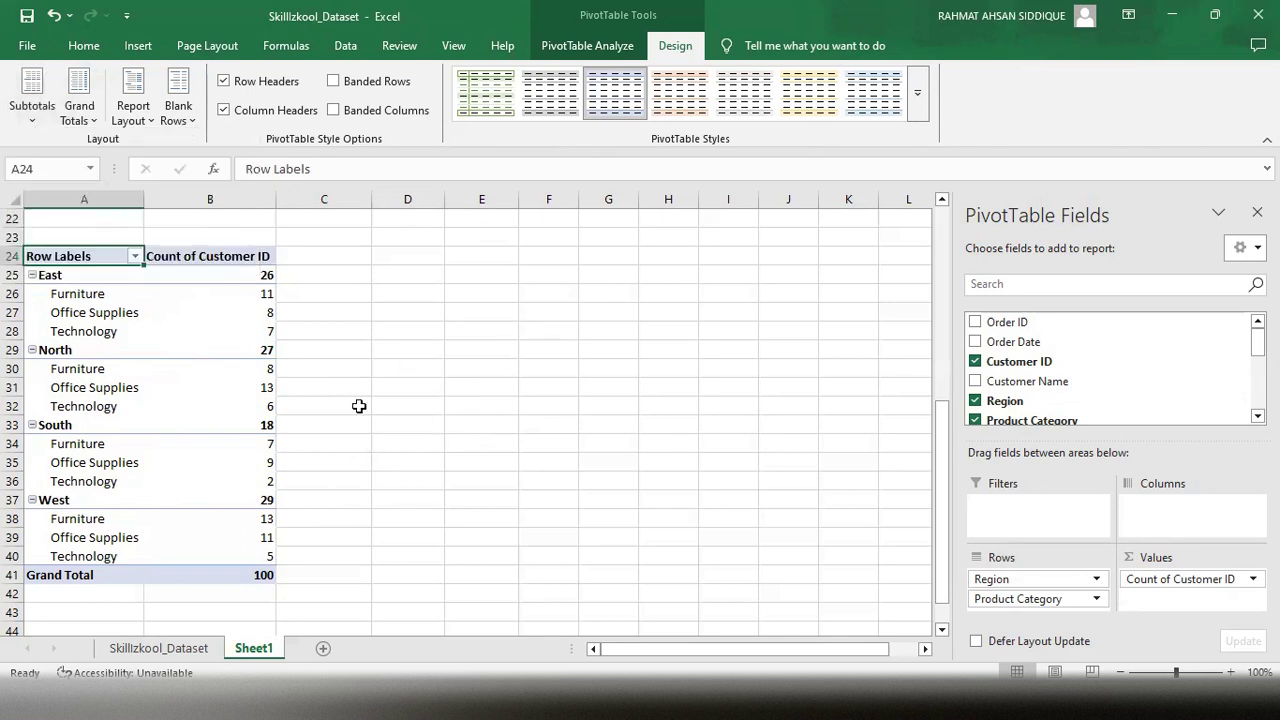
Review the three PivotTables on Sheet1, from the average sales table down to the one at A24.
{"action": "scroll", "coordinate": [359, 406], "scroll_direction": "up", "scroll_amount": 6}
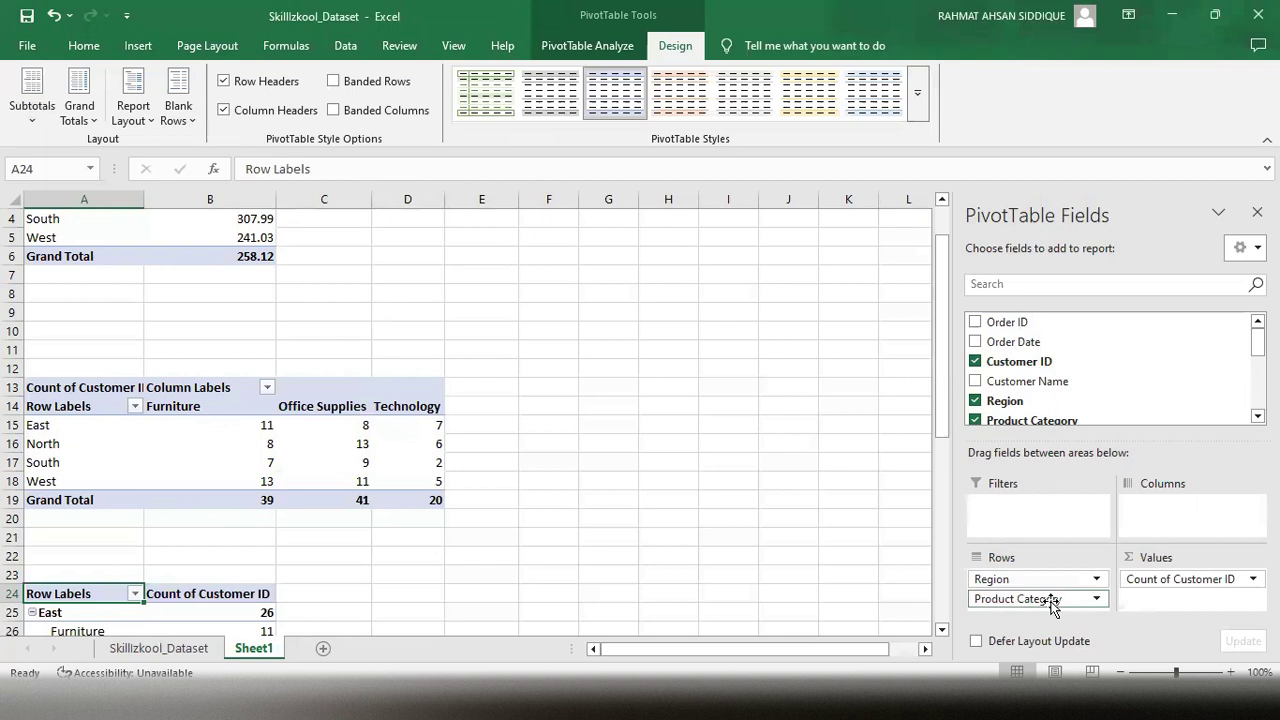
{"action": "scroll", "coordinate": [723, 463], "scroll_direction": "up", "scroll_amount": 1}
{"action": "scroll", "coordinate": [722, 464], "scroll_direction": "down", "scroll_amount": 4}
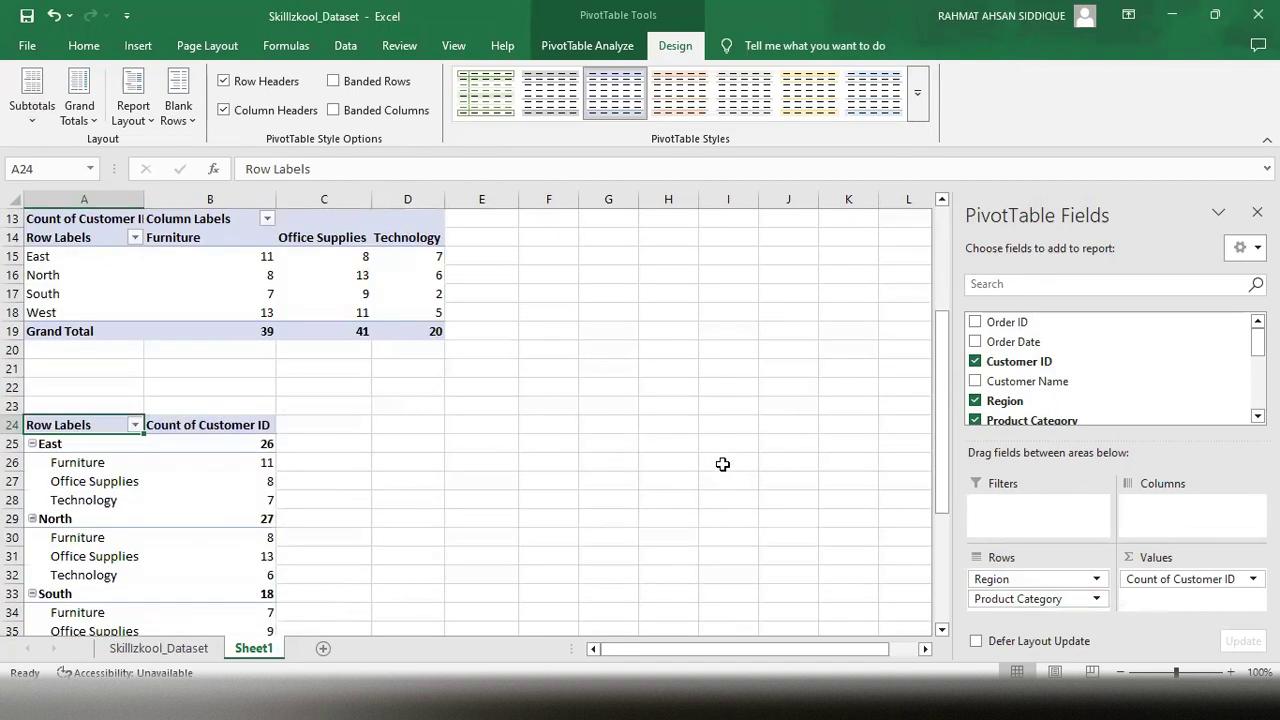
{"action": "scroll", "coordinate": [722, 464], "scroll_direction": "up", "scroll_amount": 3}
{"action": "scroll", "coordinate": [722, 464], "scroll_direction": "up", "scroll_amount": 1}
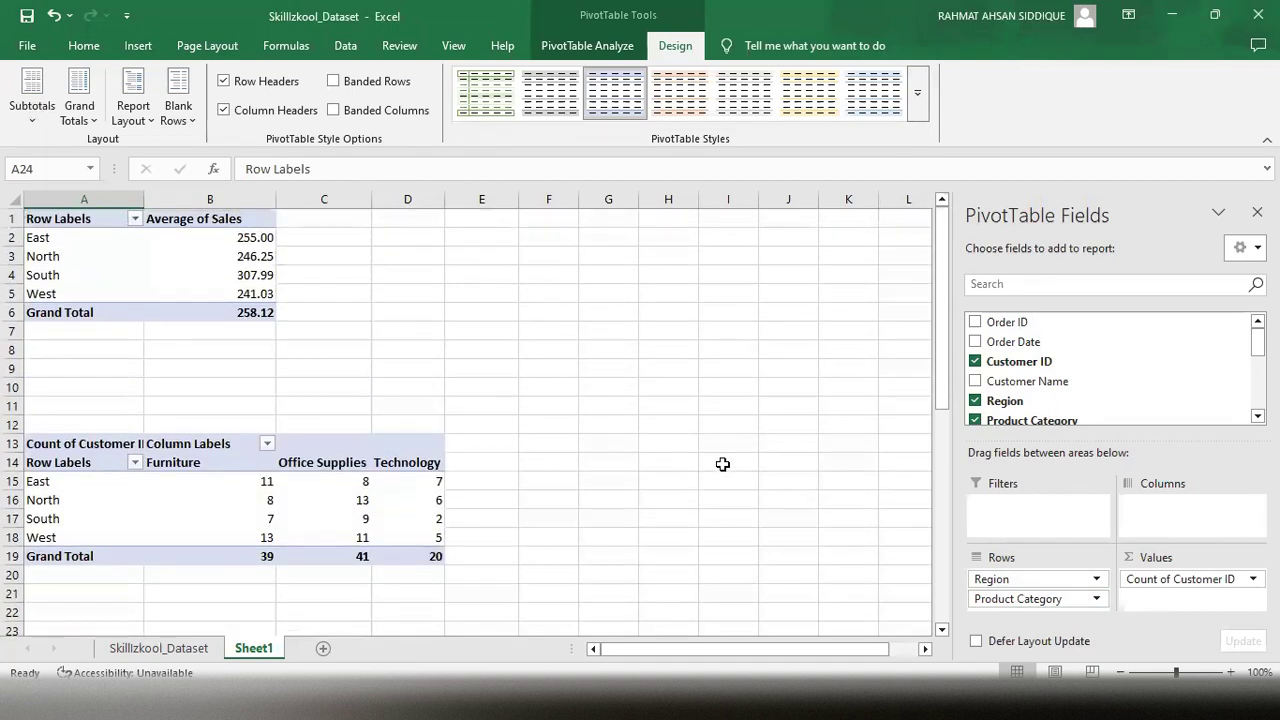
{"action": "scroll", "coordinate": [722, 464], "scroll_direction": "down", "scroll_amount": 4}
{"action": "scroll", "coordinate": [722, 464], "scroll_direction": "up", "scroll_amount": 1}
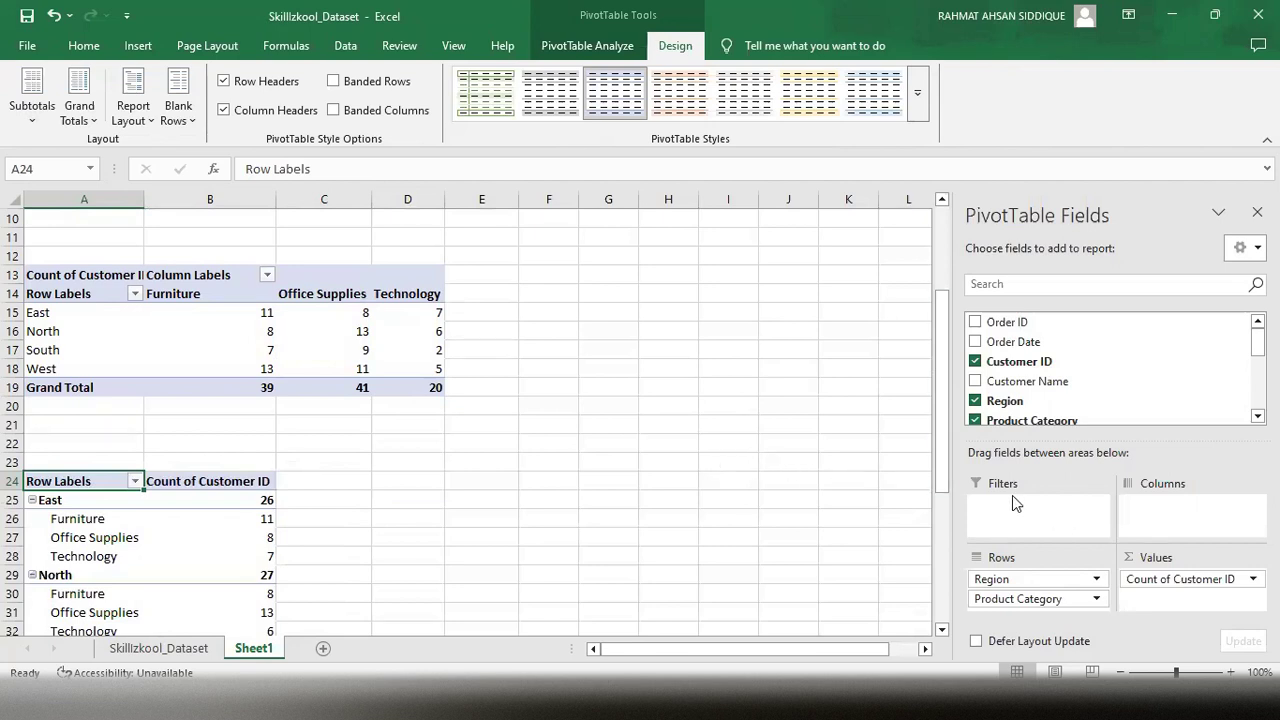
{"action": "scroll", "coordinate": [714, 480], "scroll_direction": "up", "scroll_amount": 3}
Add Product Sub-Category as a report filter to the PivotTable at A24.
{"action": "left_click", "coordinate": [991, 515]}
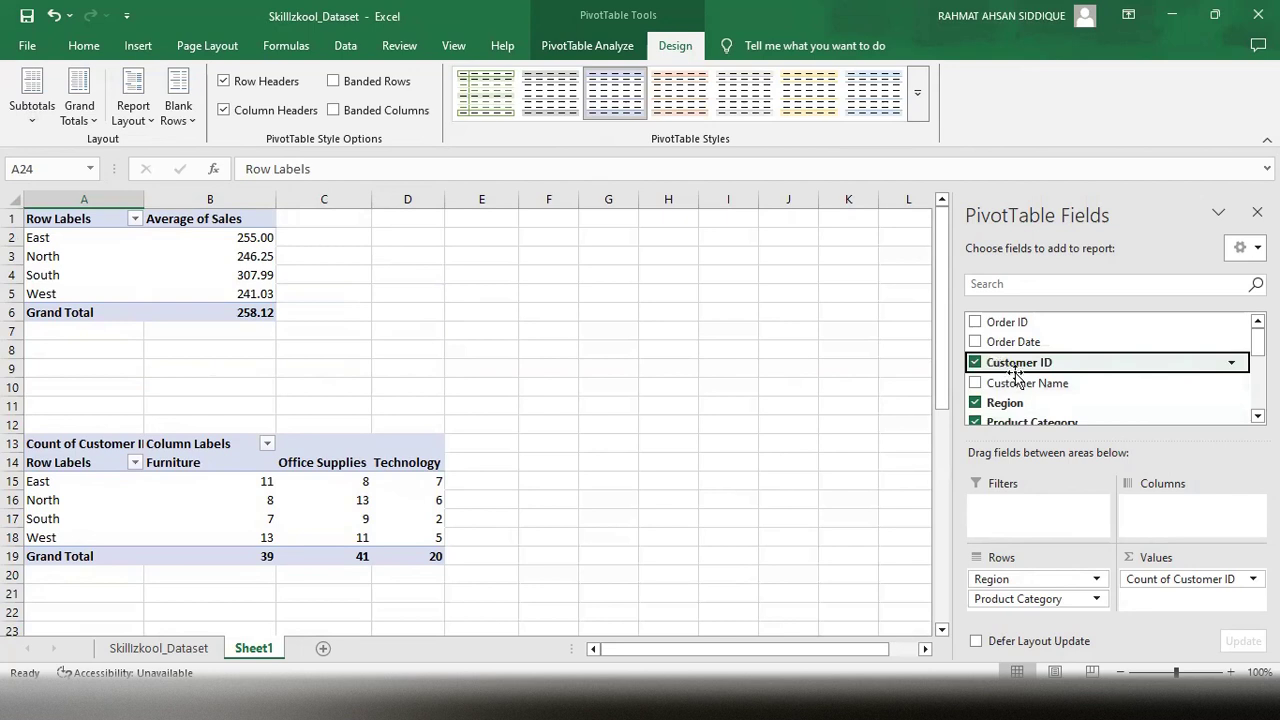
{"action": "scroll", "coordinate": [1010, 380], "scroll_direction": "down", "scroll_amount": 3}
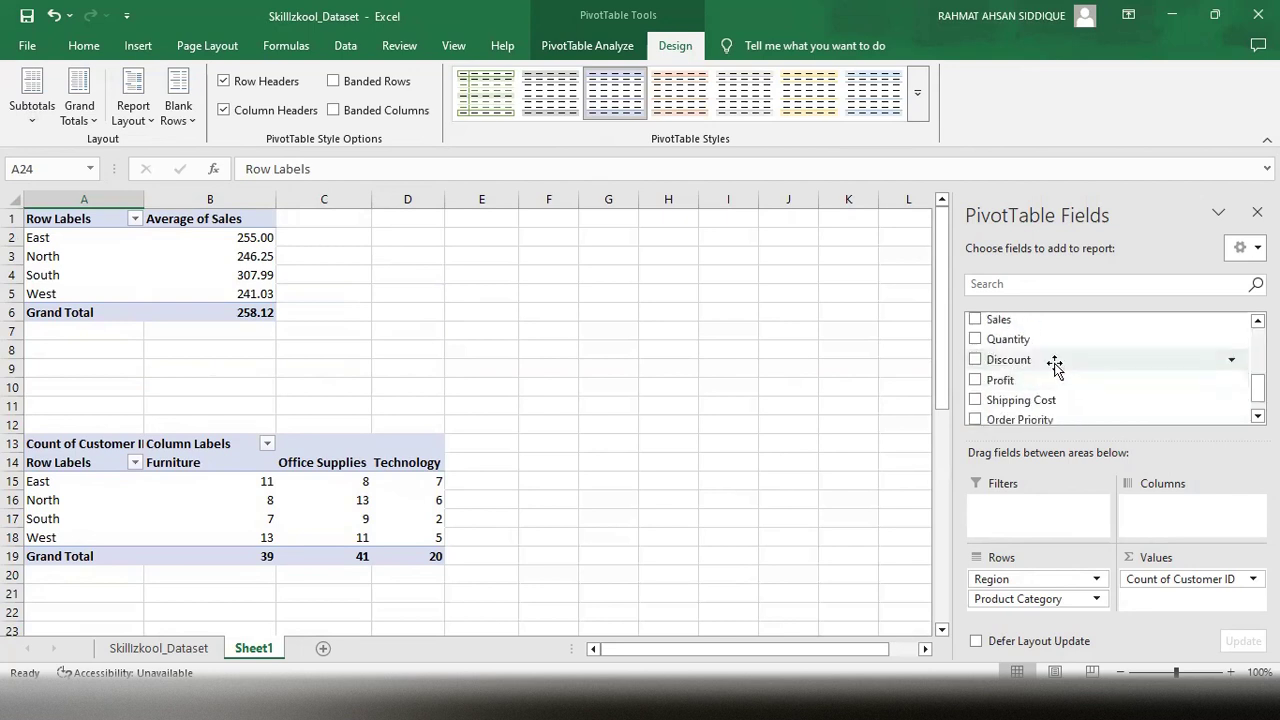
{"action": "scroll", "coordinate": [1054, 364], "scroll_direction": "up", "scroll_amount": 2}
{"action": "scroll", "coordinate": [1054, 364], "scroll_direction": "down", "scroll_amount": 2}
{"action": "scroll", "coordinate": [1054, 364], "scroll_direction": "up", "scroll_amount": 2}
{"action": "scroll", "coordinate": [1054, 364], "scroll_direction": "down", "scroll_amount": 2}
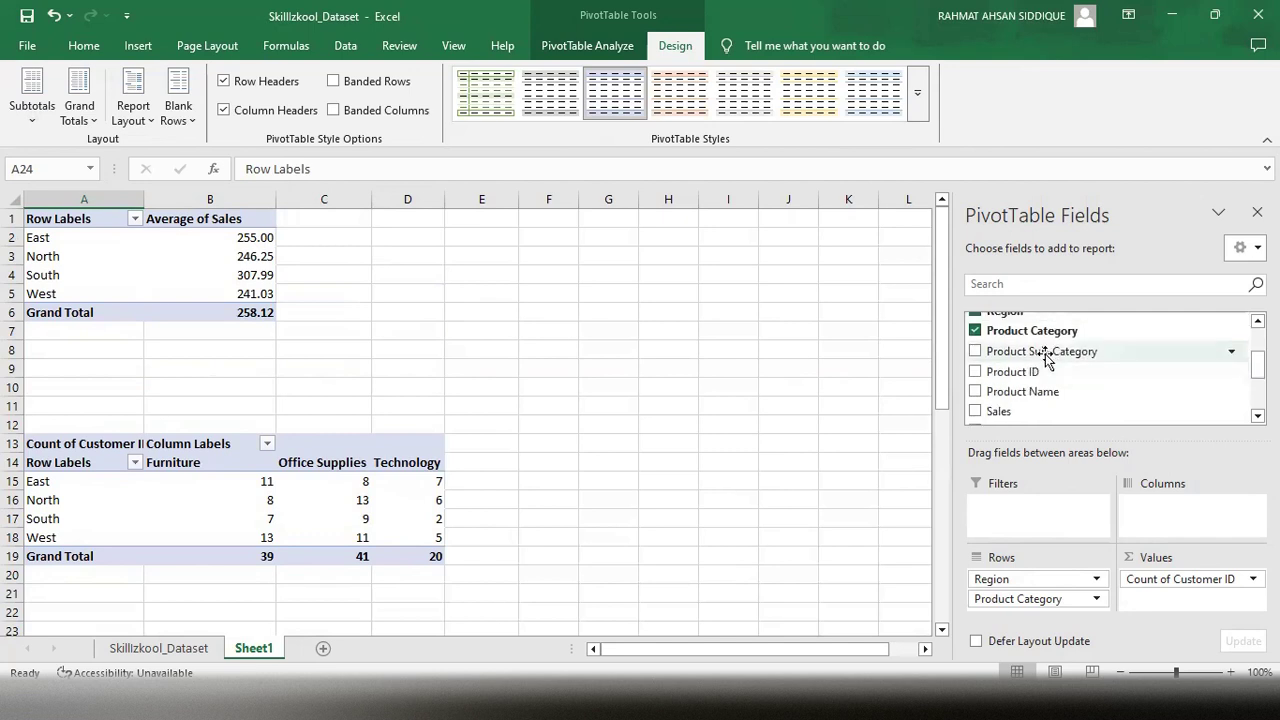
{"action": "left_click_drag", "start_coordinate": [1031, 340], "coordinate": [1027, 514]}
{"action": "scroll", "coordinate": [718, 447], "scroll_direction": "down", "scroll_amount": 2}
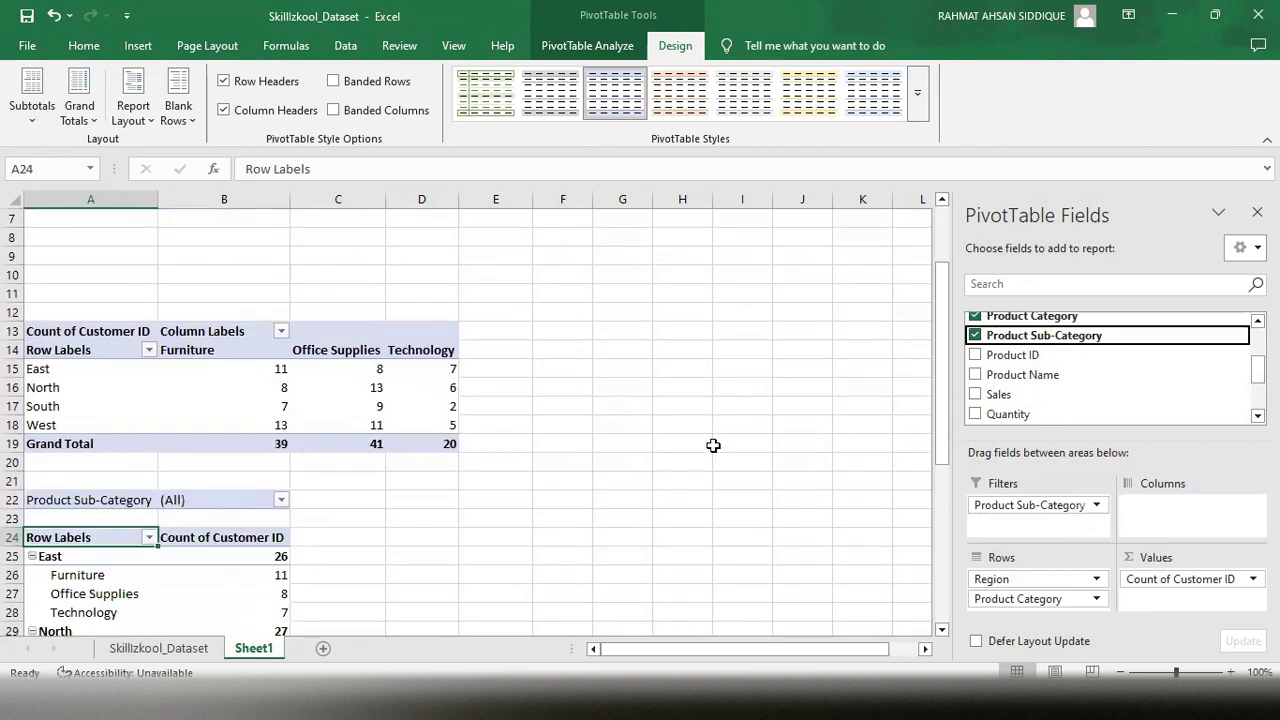
{"action": "scroll", "coordinate": [713, 445], "scroll_direction": "down", "scroll_amount": 5}
{"action": "scroll", "coordinate": [713, 443], "scroll_direction": "up", "scroll_amount": 3}
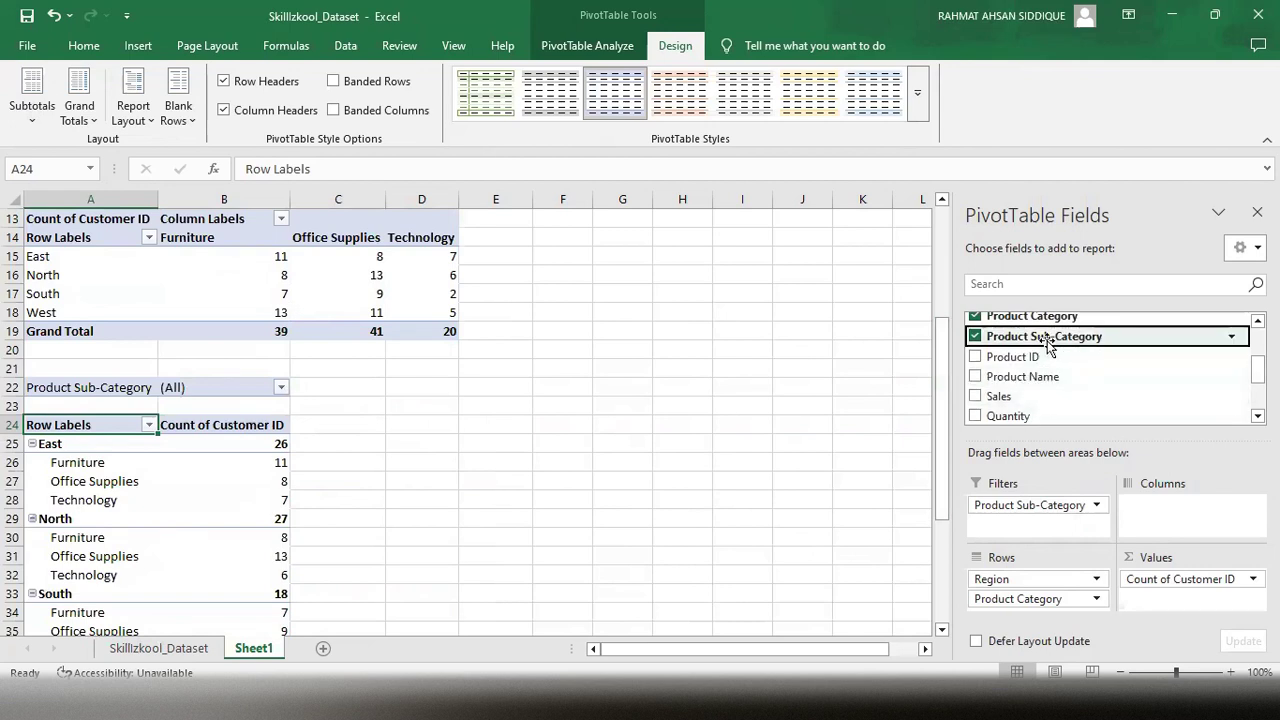
Filter the PivotTable at A24 to only the Chairs sub-category, with multiple item selection enabled.
{"action": "left_click", "coordinate": [281, 390]}
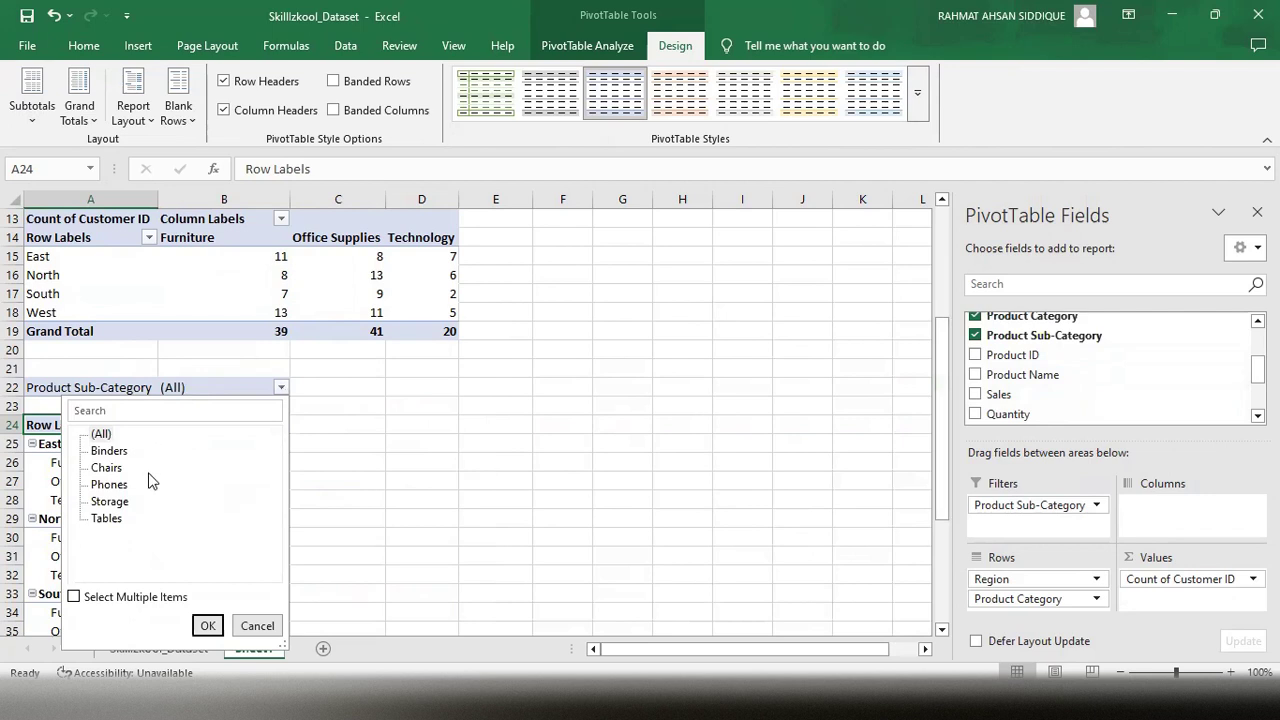
{"action": "left_click", "coordinate": [73, 597]}
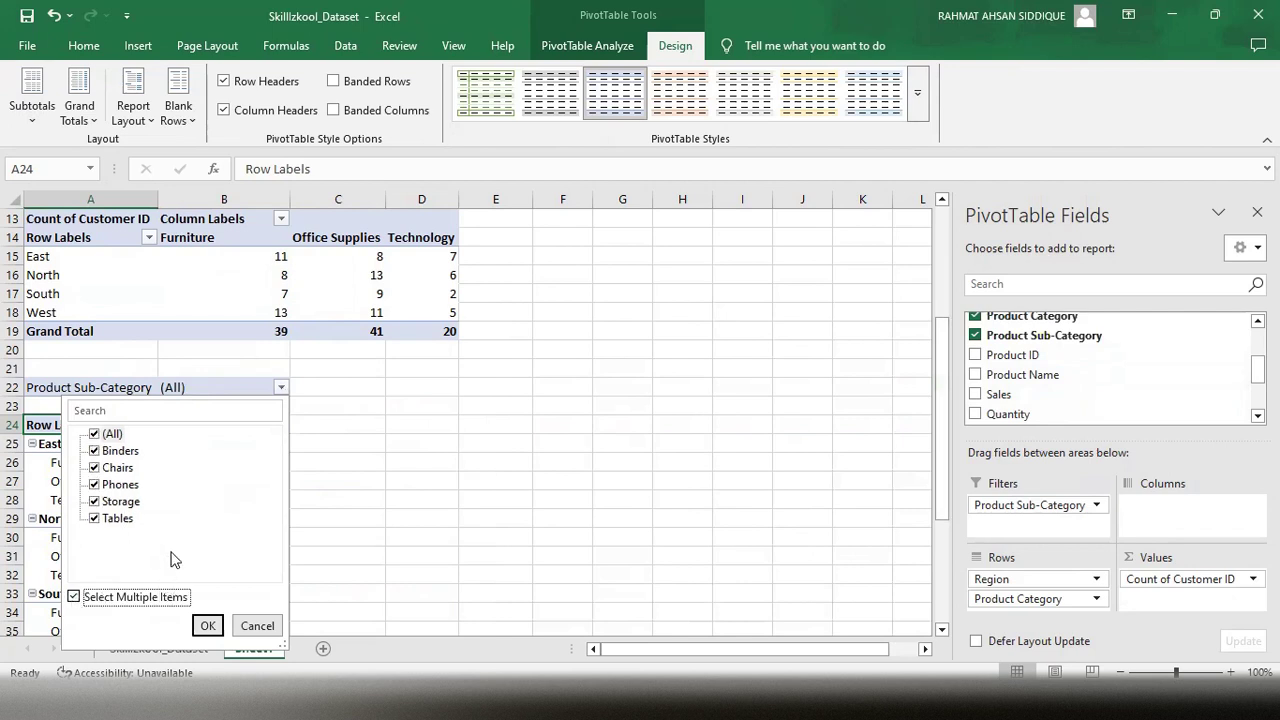
{"action": "left_click", "coordinate": [94, 434]}
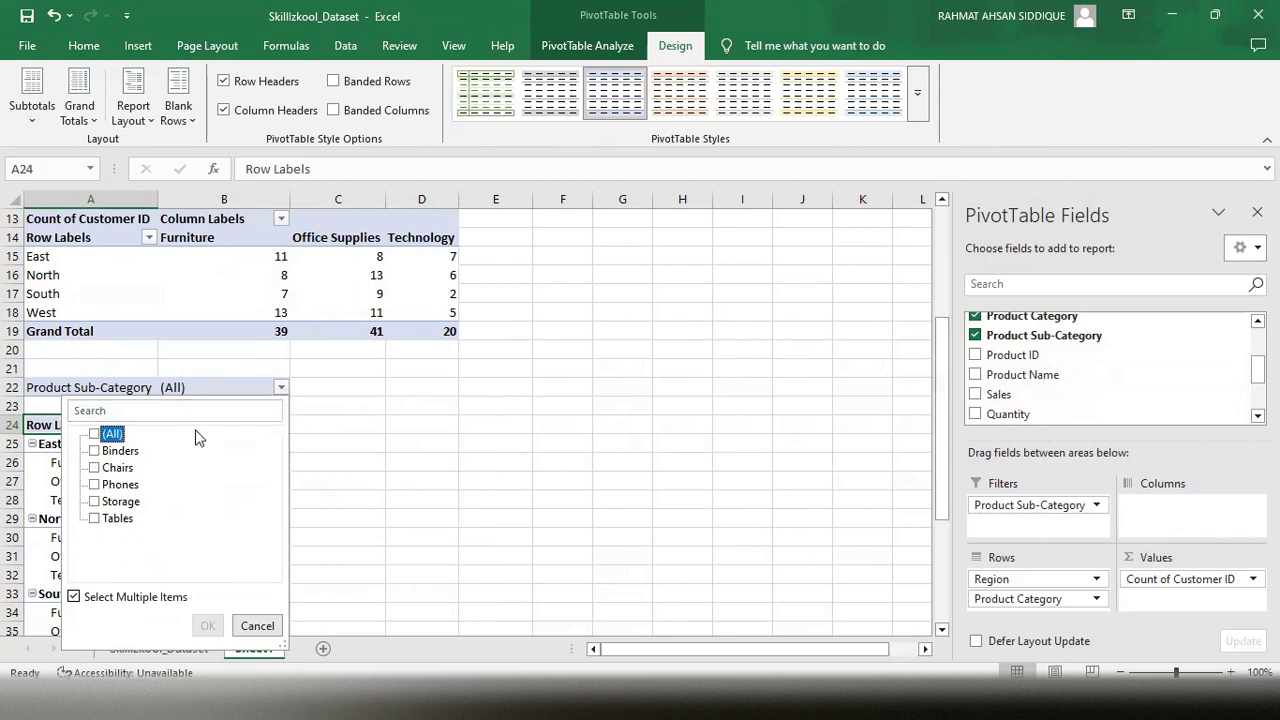
{"action": "left_click", "coordinate": [95, 468]}
{"action": "left_click", "coordinate": [95, 468]}
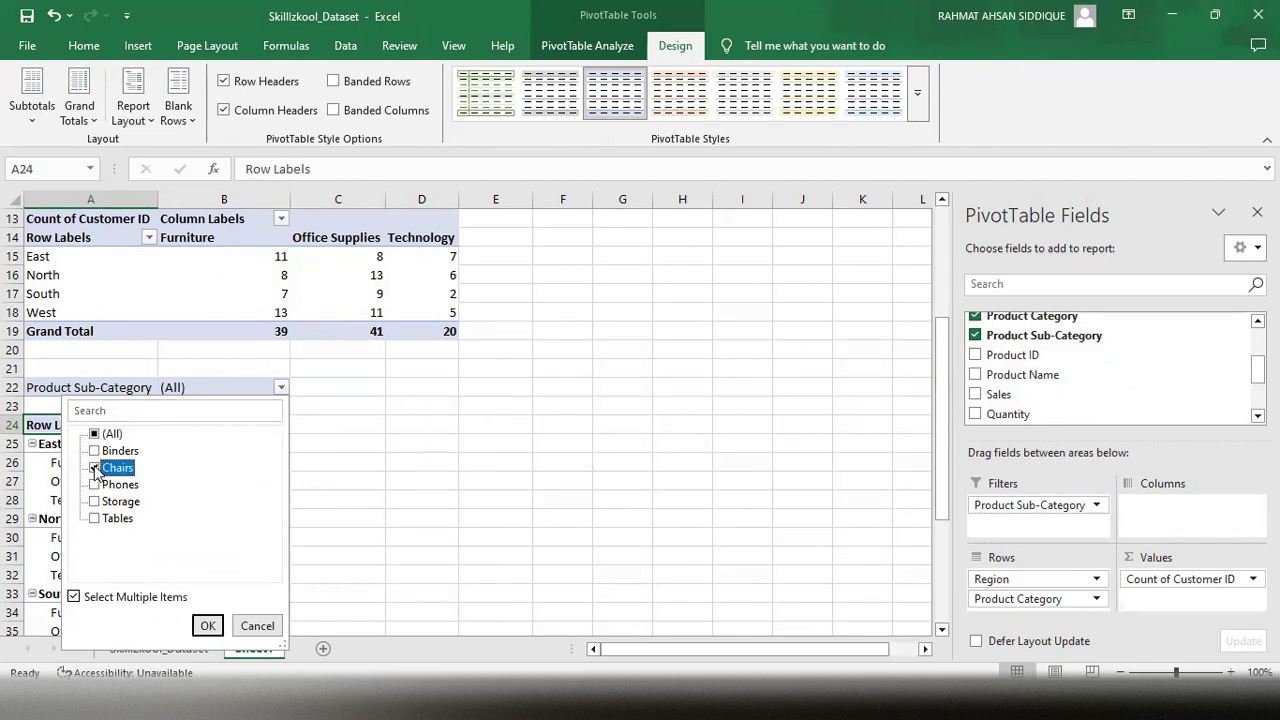
{"action": "left_click", "coordinate": [207, 626]}
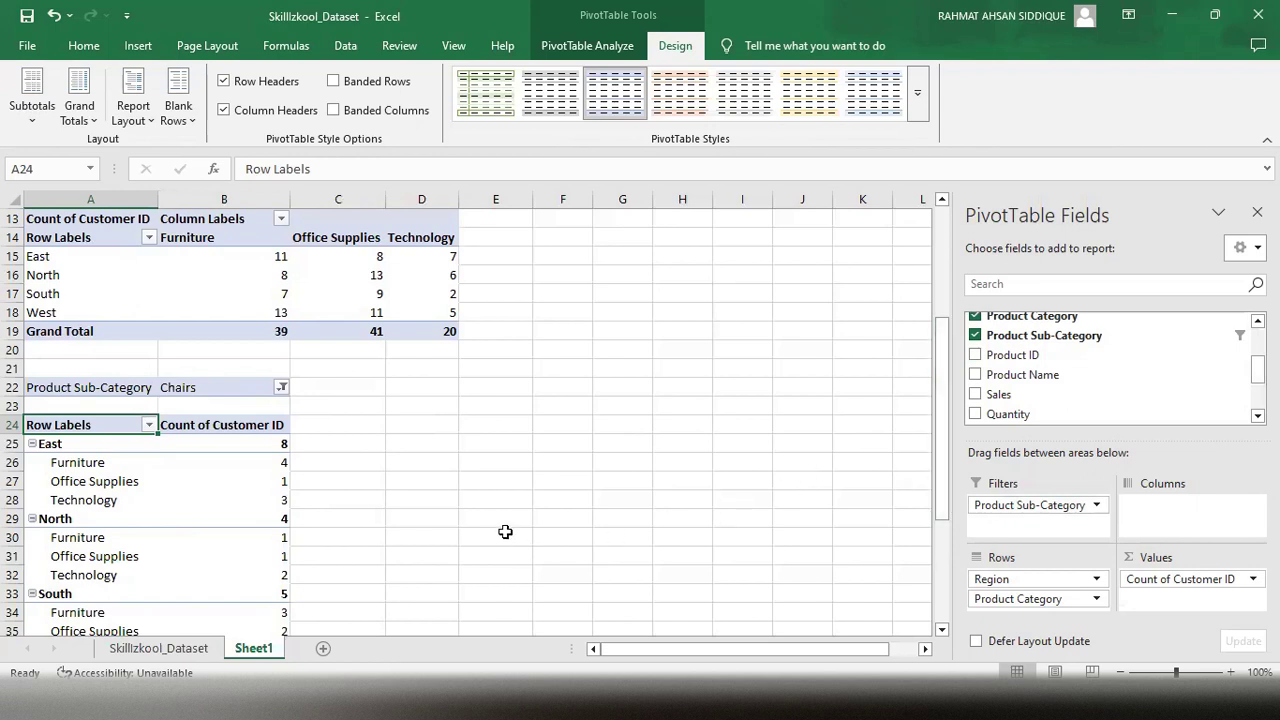
Examine the Chairs-filtered PivotTable alongside the other PivotTables, the PivotTable analysis tools and the source dataset sheet.
{"action": "scroll", "coordinate": [505, 528], "scroll_direction": "down", "scroll_amount": 2}
{"action": "scroll", "coordinate": [520, 527], "scroll_direction": "up", "scroll_amount": 3}
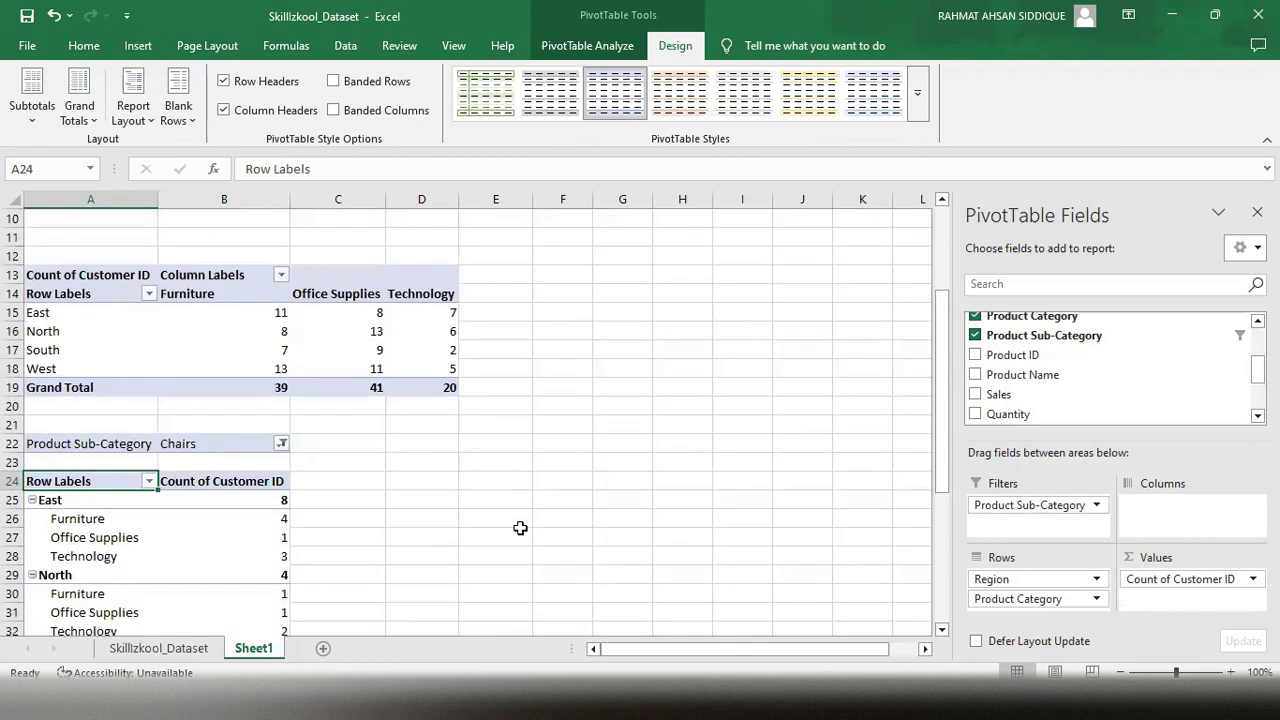
{"action": "scroll", "coordinate": [520, 527], "scroll_direction": "up", "scroll_amount": 3}
{"action": "scroll", "coordinate": [520, 527], "scroll_direction": "down", "scroll_amount": 3}
{"action": "left_click", "coordinate": [590, 45]}
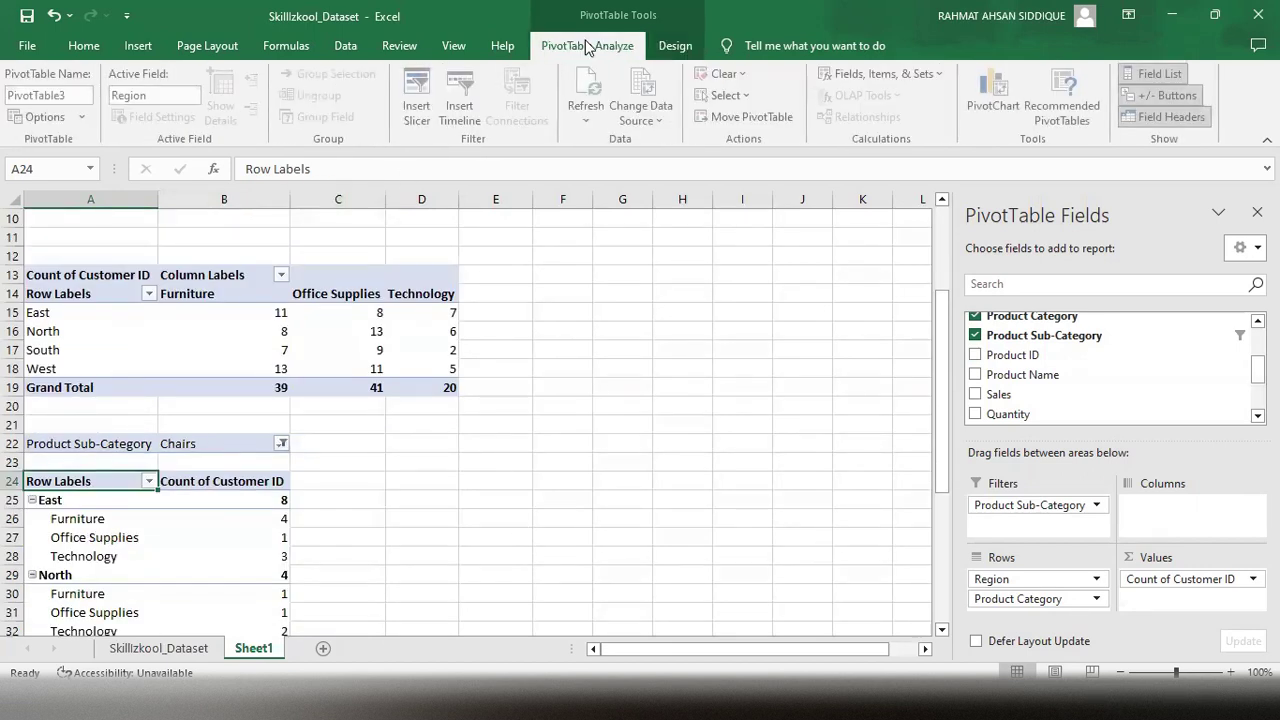
{"action": "left_click", "coordinate": [418, 118]}
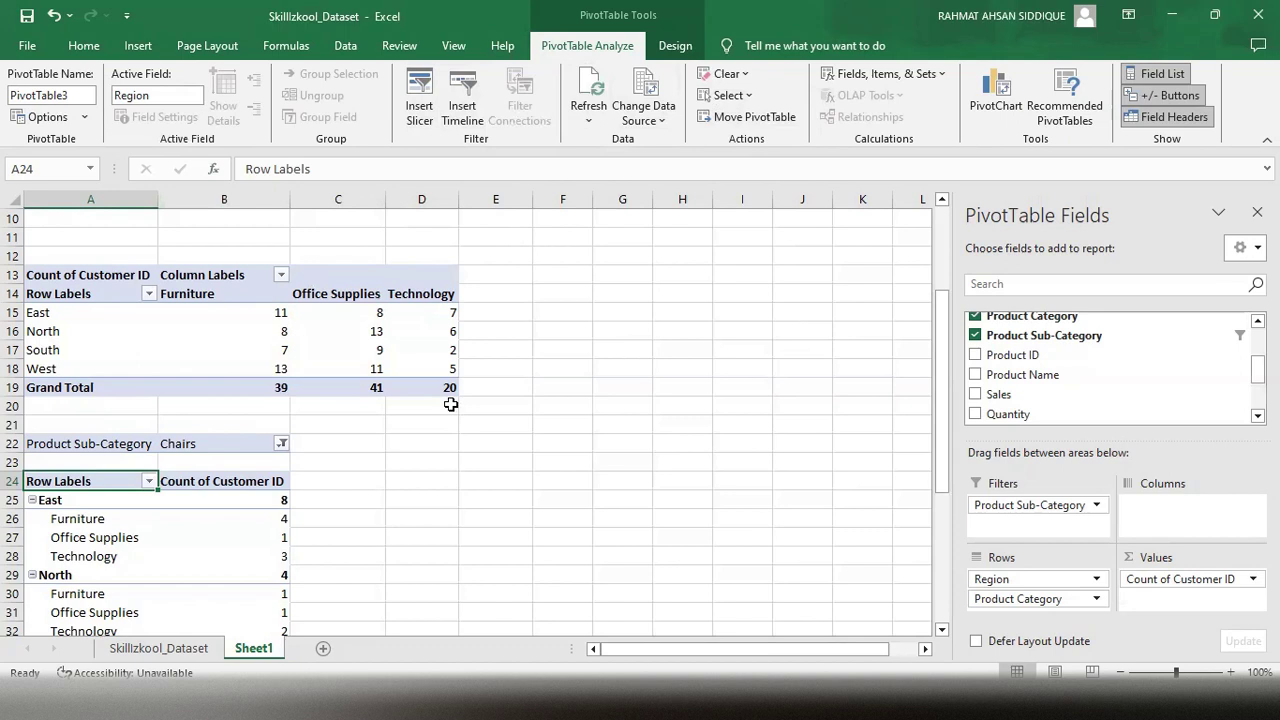
{"action": "scroll", "coordinate": [807, 569], "scroll_direction": "up", "scroll_amount": 3}
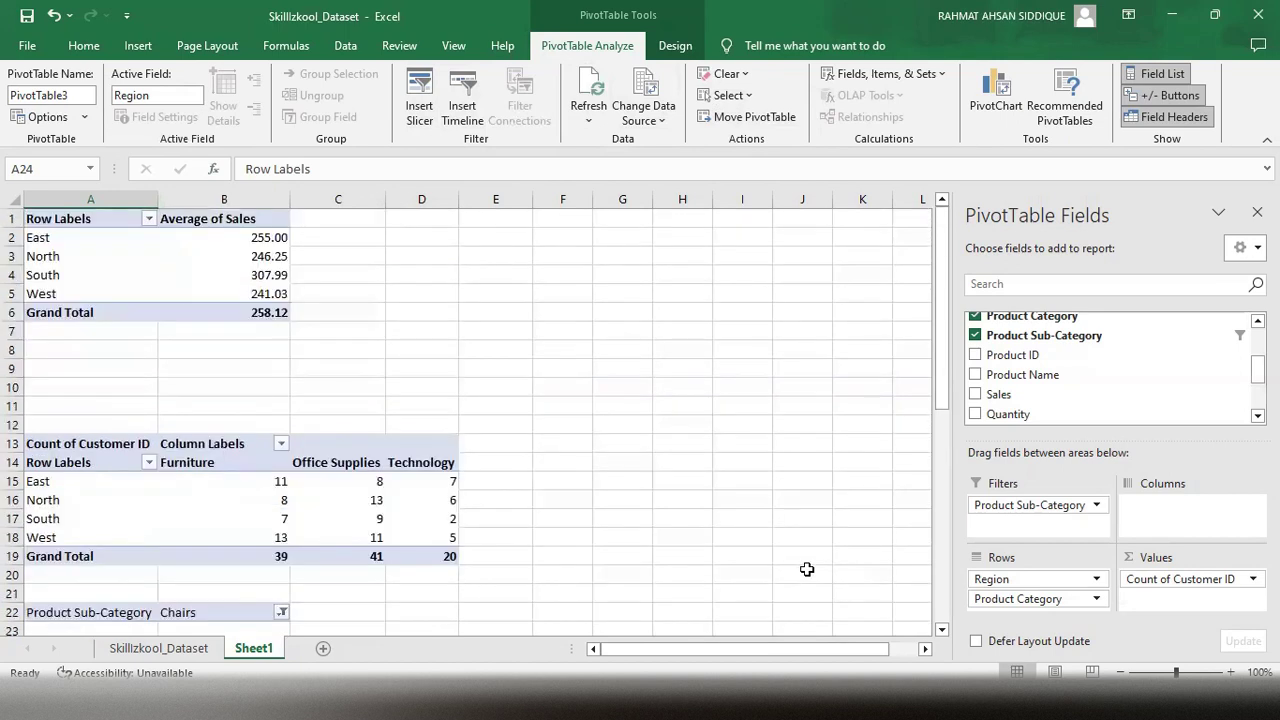
{"action": "scroll", "coordinate": [807, 569], "scroll_direction": "down", "scroll_amount": 4}
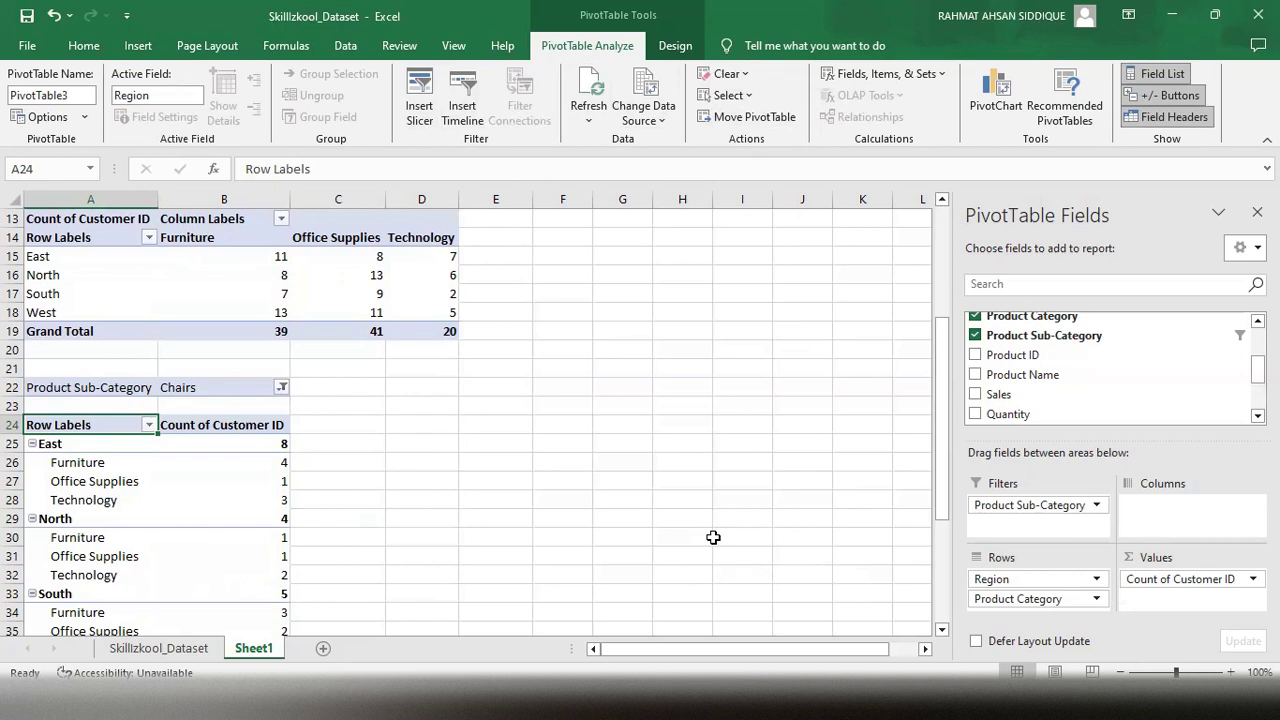
{"action": "left_click", "coordinate": [207, 656]}
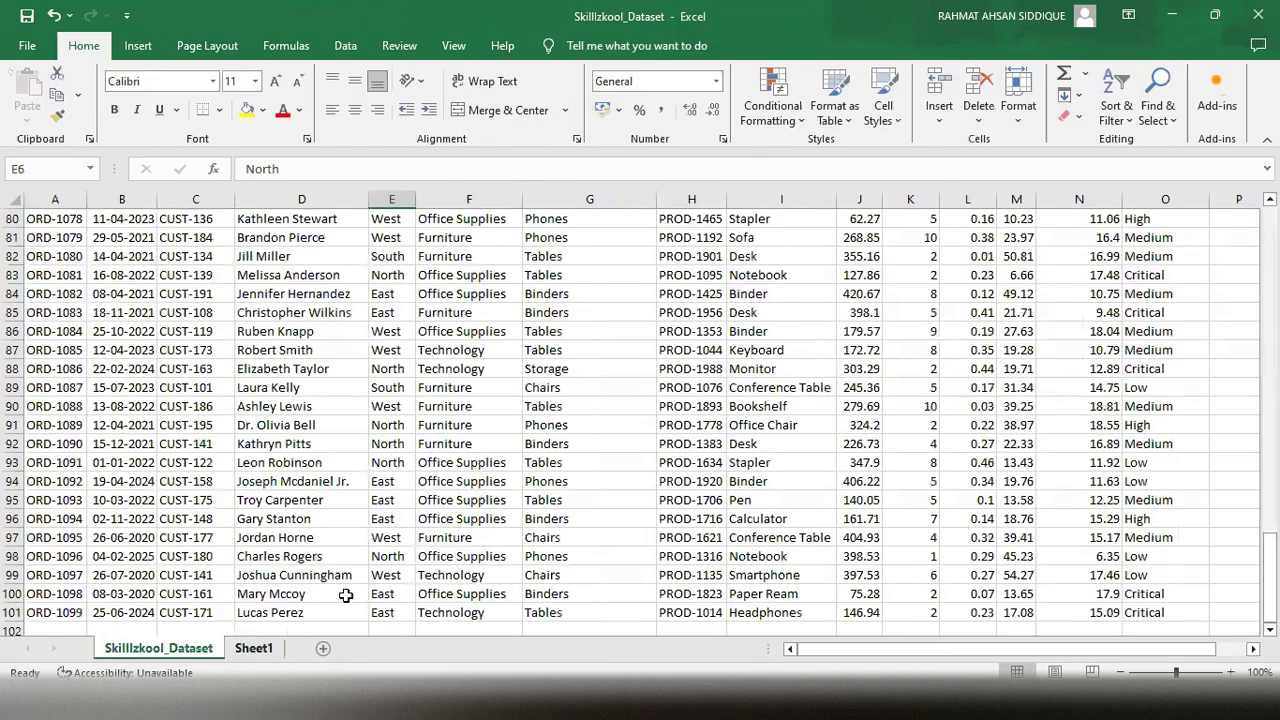
{"action": "left_click", "coordinate": [254, 649]}
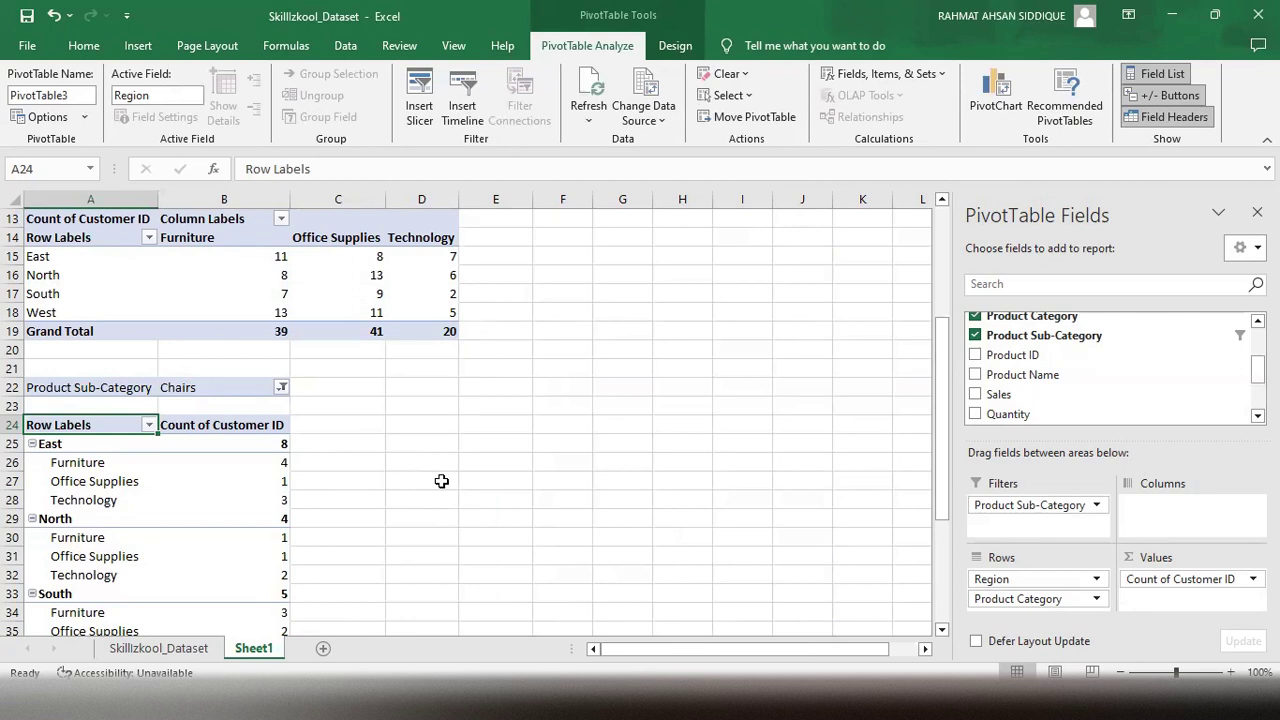
{"action": "scroll", "coordinate": [441, 481], "scroll_direction": "up", "scroll_amount": 1}
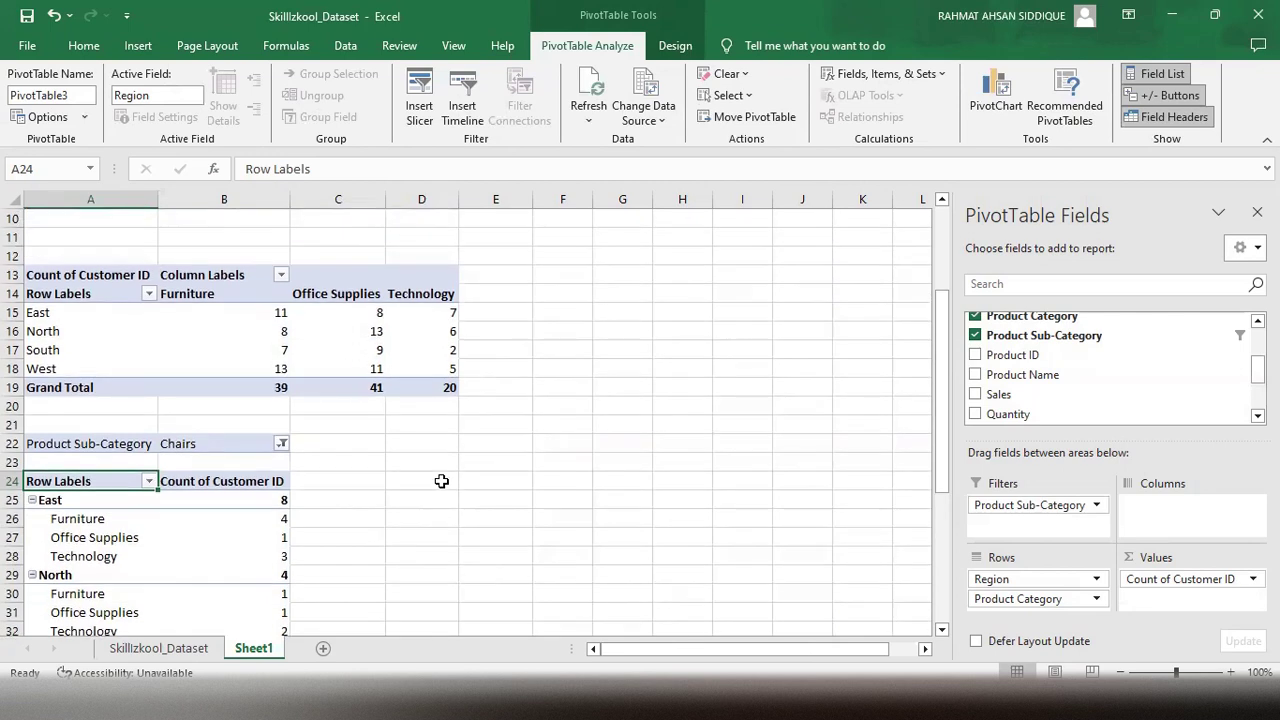
{"action": "scroll", "coordinate": [441, 481], "scroll_direction": "down", "scroll_amount": 3}
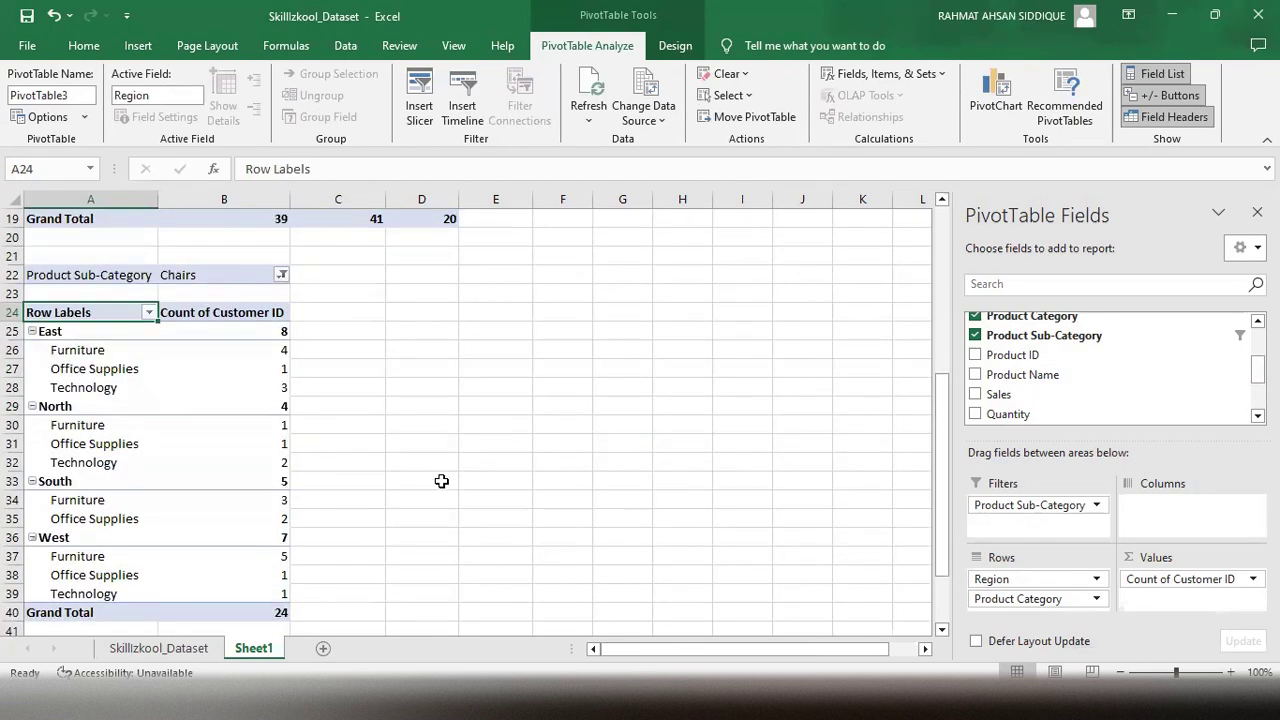